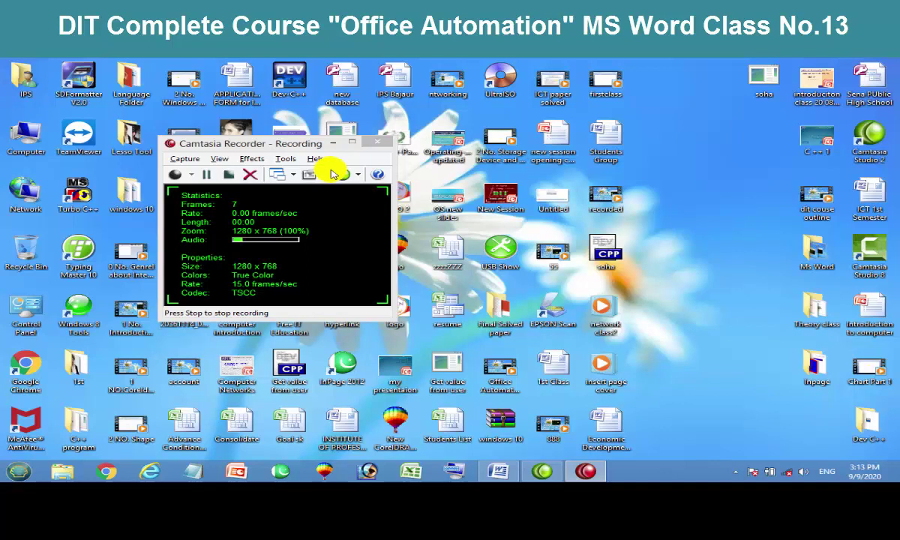
Minimize Camtasia Recorder to the tray, dismiss its tip, and bring the blank Word document forward.
{"action": "left_click", "coordinate": [351, 141]}
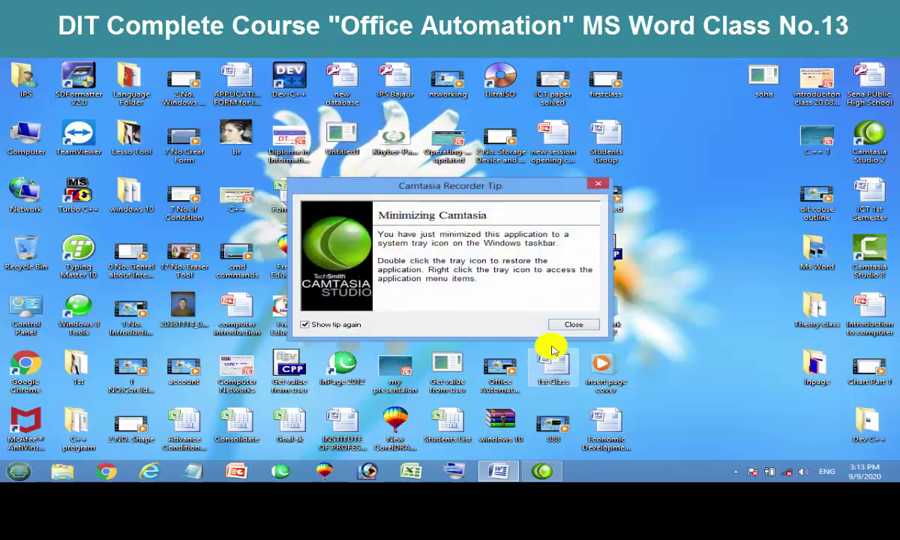
{"action": "left_click", "coordinate": [570, 325]}
{"action": "left_click", "coordinate": [500, 472]}
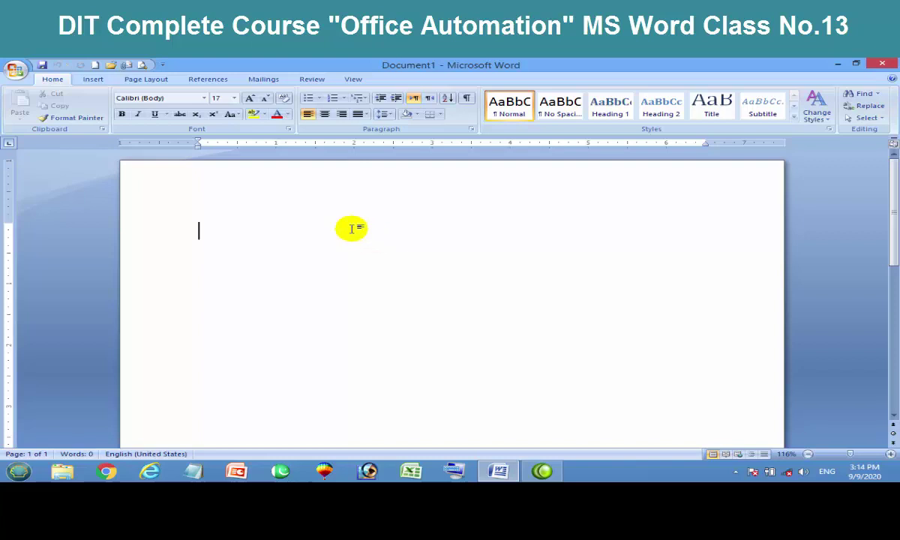
Browse Word's built-in cover page designs (Alphabet, Austere, Conservative, Motion) without inserting one.
{"action": "left_click", "coordinate": [93, 81]}
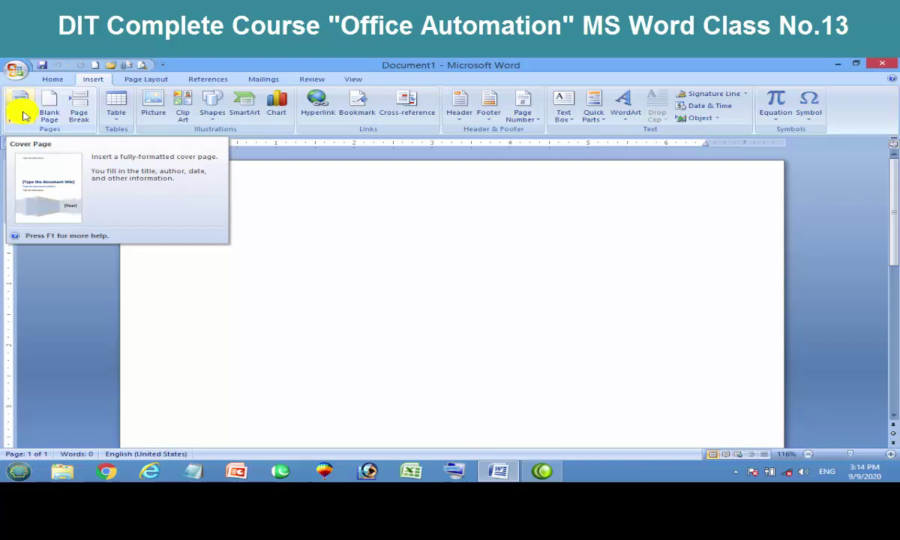
{"action": "left_click", "coordinate": [18, 111]}
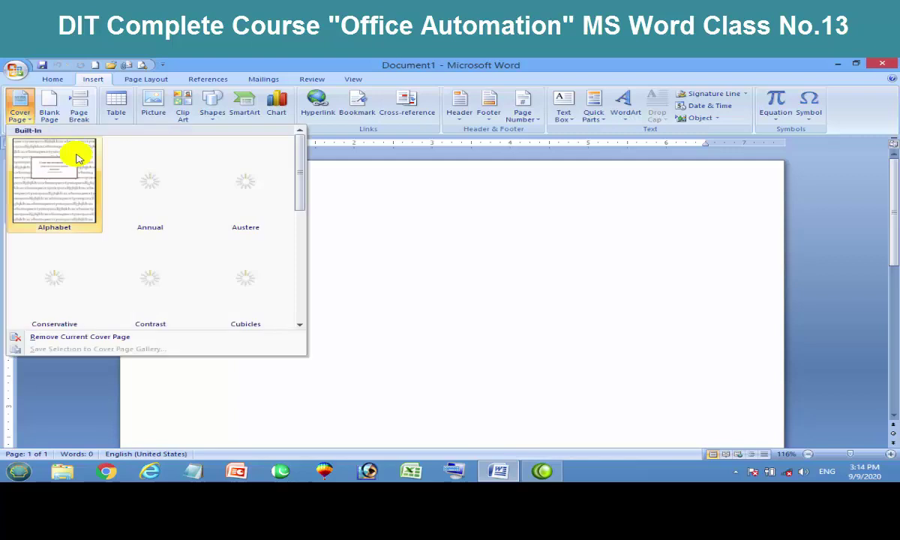
{"action": "mouse_move", "coordinate": [299, 164]}
{"action": "left_mouse_down"}
{"action": "mouse_move", "coordinate": [300, 299]}
{"action": "mouse_move", "coordinate": [272, 143]}
{"action": "left_mouse_up"}
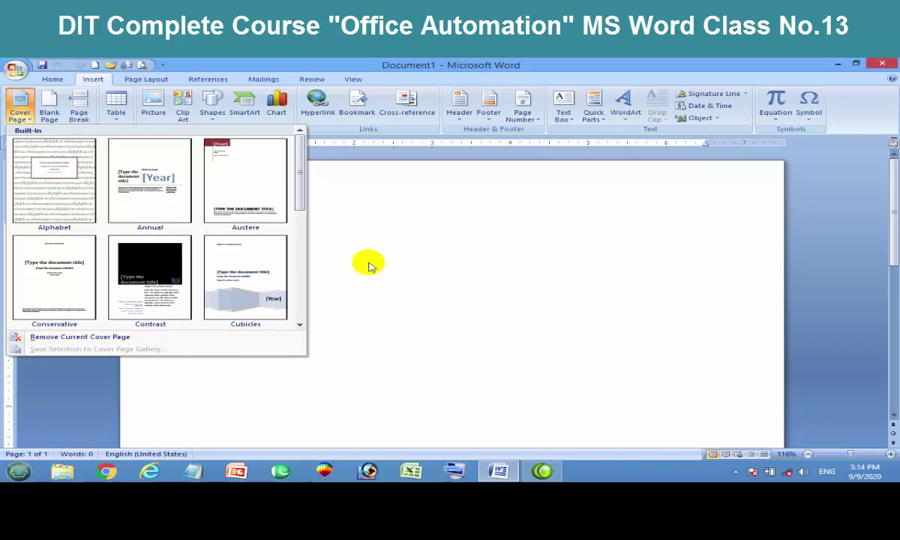
{"action": "left_click", "coordinate": [346, 246]}
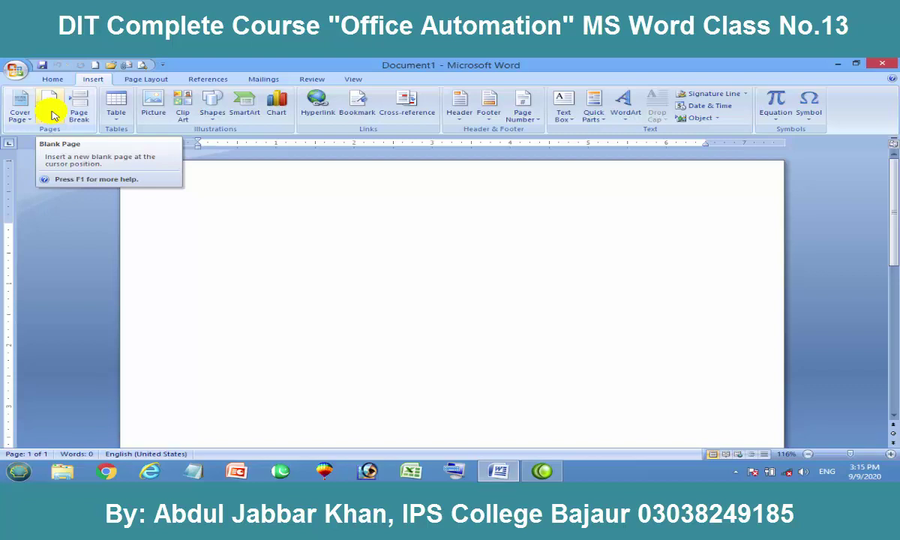
Generate sample paragraphs with =rand() and place the caret after 'template.' on page 3.
{"action": "type", "text": "=rand9"}
{"action": "key", "text": "BackSpace"}
{"action": "type", "text": "()"}
{"action": "key", "text": "Return"}
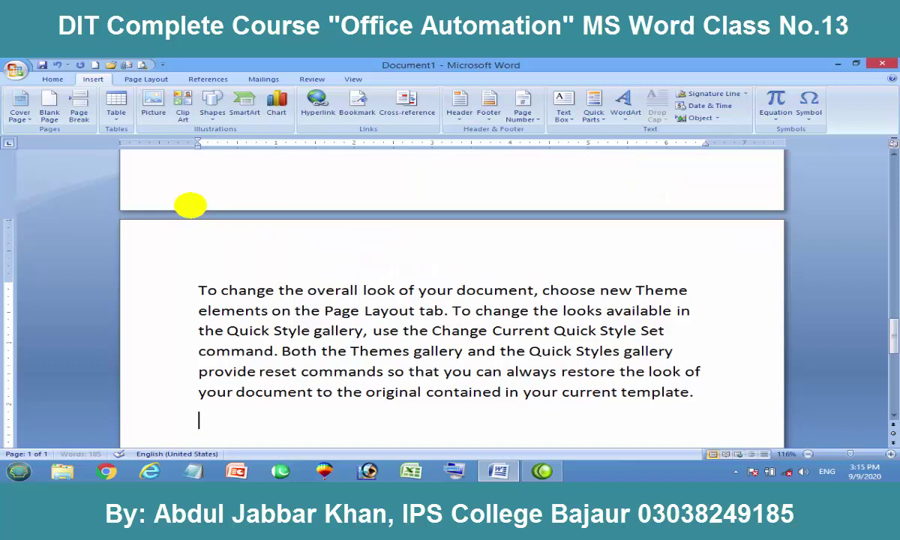
{"action": "scroll", "coordinate": [331, 219], "scroll_direction": "up", "scroll_amount": 1}
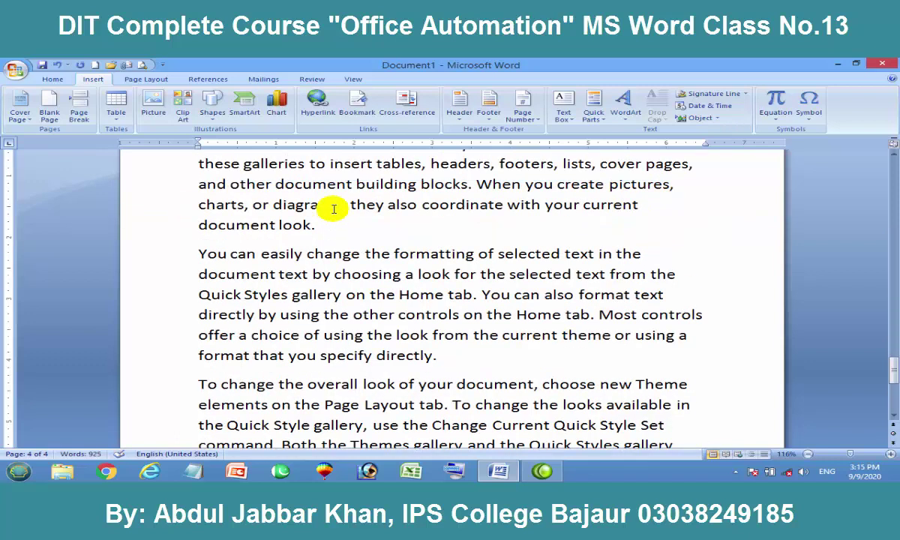
{"action": "scroll", "coordinate": [333, 210], "scroll_direction": "down", "scroll_amount": 4}
{"action": "left_click", "coordinate": [702, 219]}
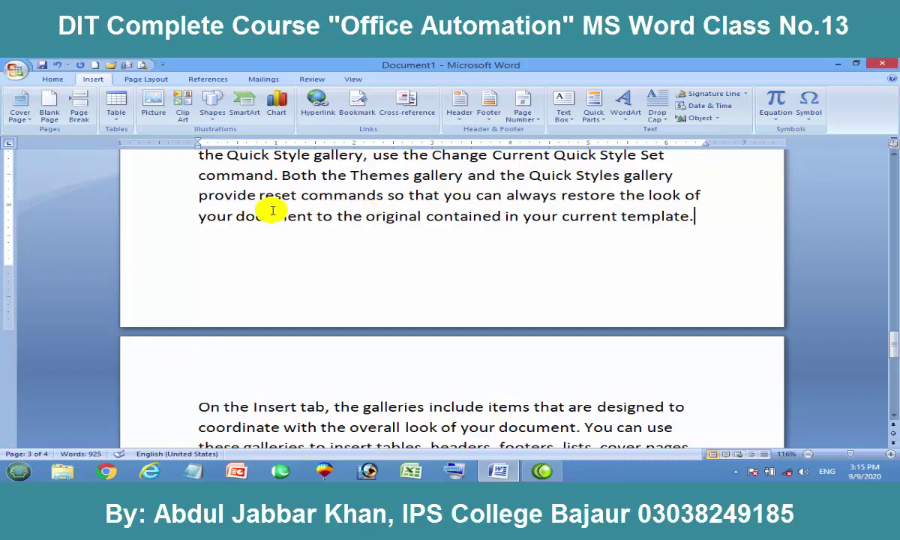
Add a Plain Number 3 page number at the top right of every page and close the header.
{"action": "left_click", "coordinate": [522, 117]}
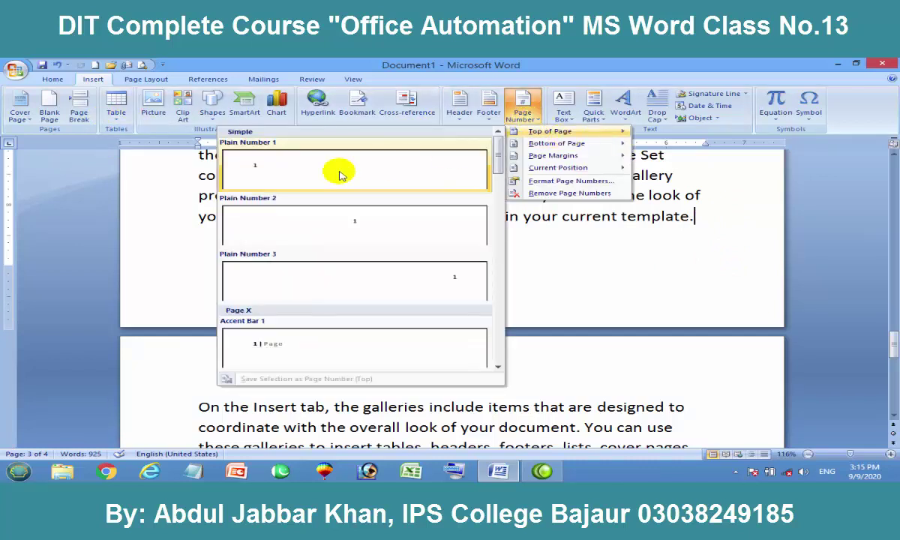
{"action": "left_click", "coordinate": [435, 264]}
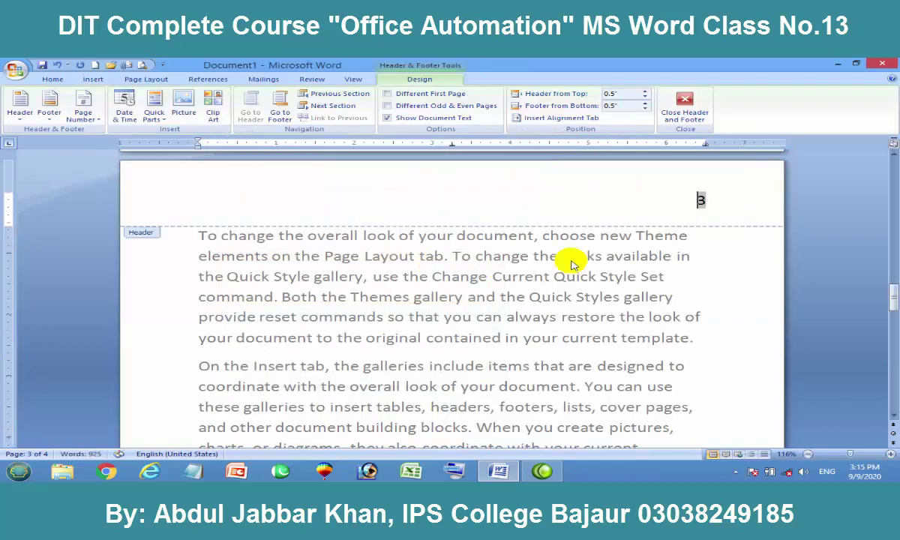
{"action": "left_click", "coordinate": [650, 105]}
{"action": "scroll", "coordinate": [595, 311], "scroll_direction": "down", "scroll_amount": 1}
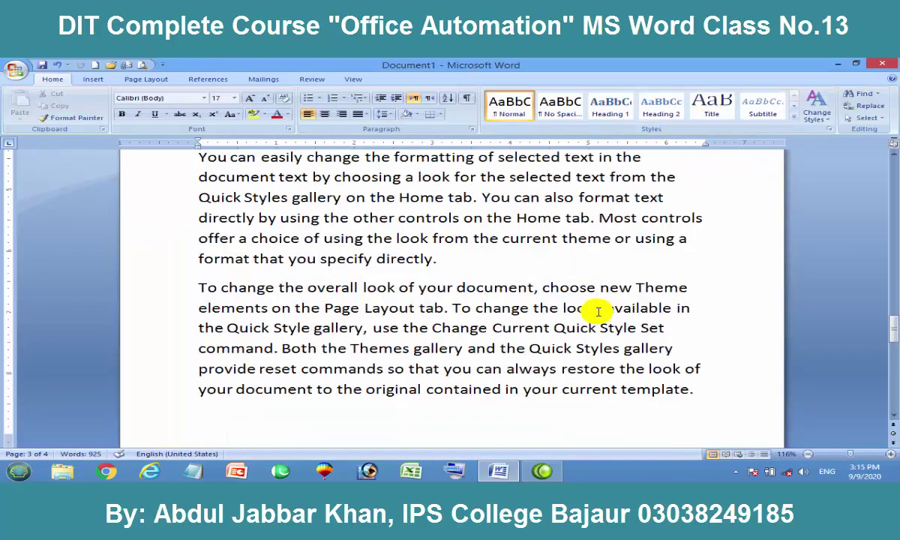
{"action": "scroll", "coordinate": [595, 311], "scroll_direction": "down", "scroll_amount": 3}
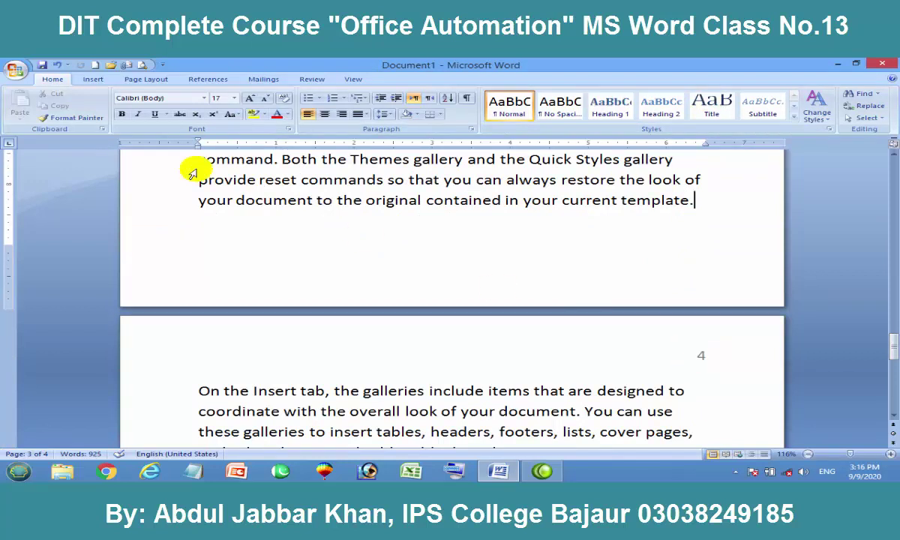
Insert blank pages before page 4's text and after 'template.' on page 3.
{"action": "left_click", "coordinate": [93, 79]}
{"action": "left_click", "coordinate": [49, 105]}
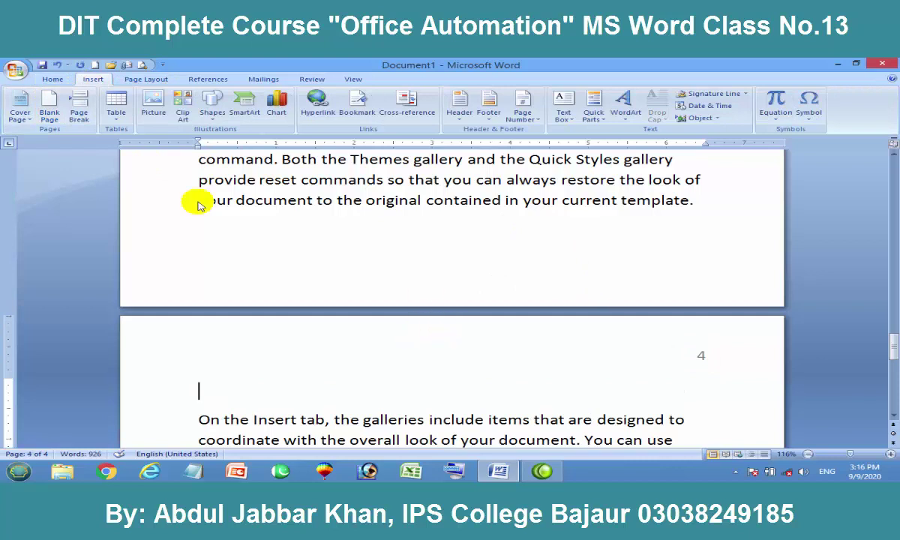
{"action": "scroll", "coordinate": [311, 293], "scroll_direction": "up", "scroll_amount": 3}
{"action": "left_click", "coordinate": [694, 358]}
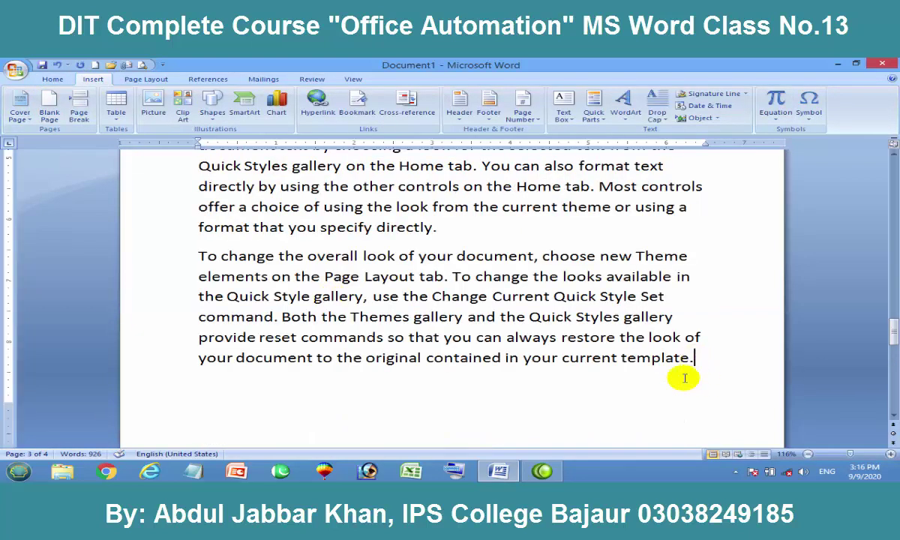
{"action": "scroll", "coordinate": [684, 374], "scroll_direction": "down", "scroll_amount": 3}
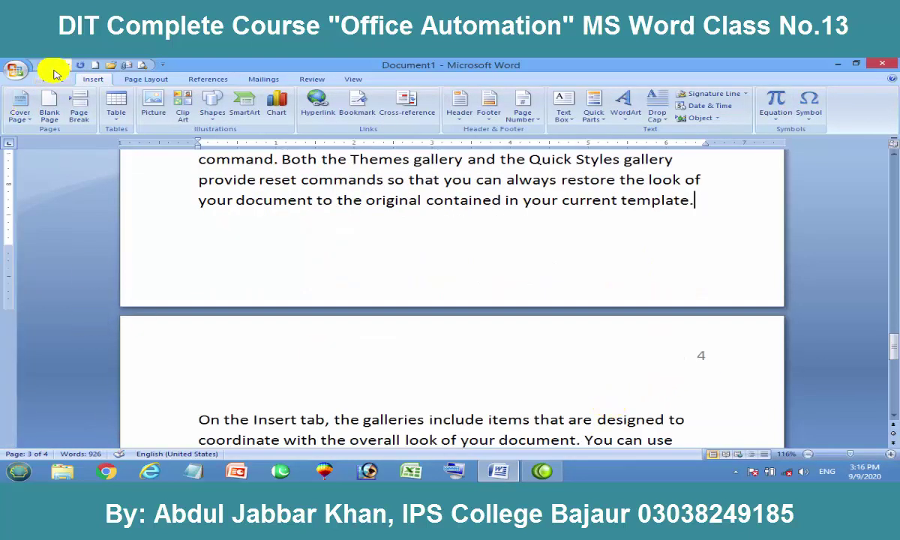
{"action": "left_click", "coordinate": [46, 105]}
Add an empty line after 'directly.' and insert another blank page after that paragraph.
{"action": "scroll", "coordinate": [523, 358], "scroll_direction": "down", "scroll_amount": 4}
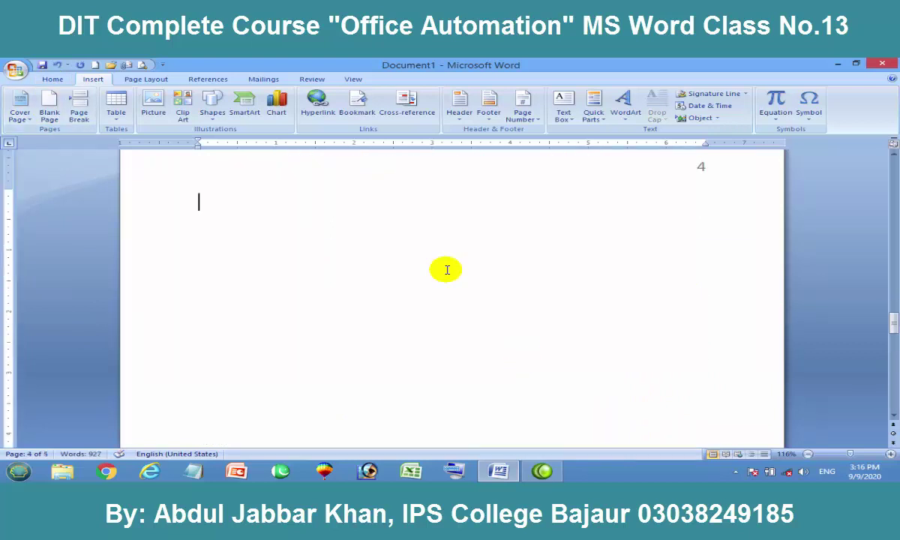
{"action": "scroll", "coordinate": [446, 268], "scroll_direction": "down", "scroll_amount": 10}
{"action": "scroll", "coordinate": [446, 267], "scroll_direction": "down", "scroll_amount": 4}
{"action": "scroll", "coordinate": [447, 270], "scroll_direction": "up", "scroll_amount": 2}
{"action": "scroll", "coordinate": [447, 270], "scroll_direction": "up", "scroll_amount": 5}
{"action": "scroll", "coordinate": [447, 270], "scroll_direction": "up", "scroll_amount": 10}
{"action": "scroll", "coordinate": [447, 270], "scroll_direction": "down", "scroll_amount": 5}
{"action": "scroll", "coordinate": [447, 270], "scroll_direction": "down", "scroll_amount": 2}
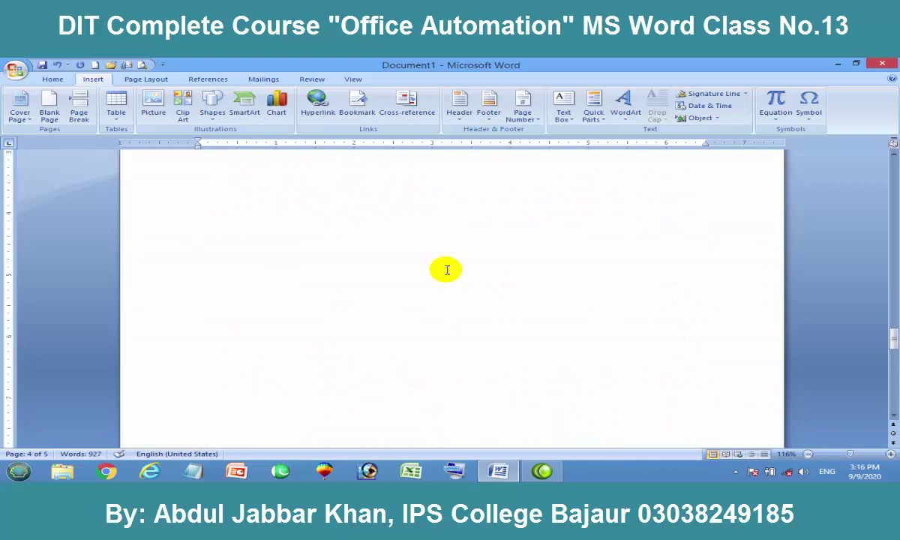
{"action": "scroll", "coordinate": [508, 288], "scroll_direction": "down", "scroll_amount": 5}
{"action": "scroll", "coordinate": [526, 287], "scroll_direction": "down", "scroll_amount": 6}
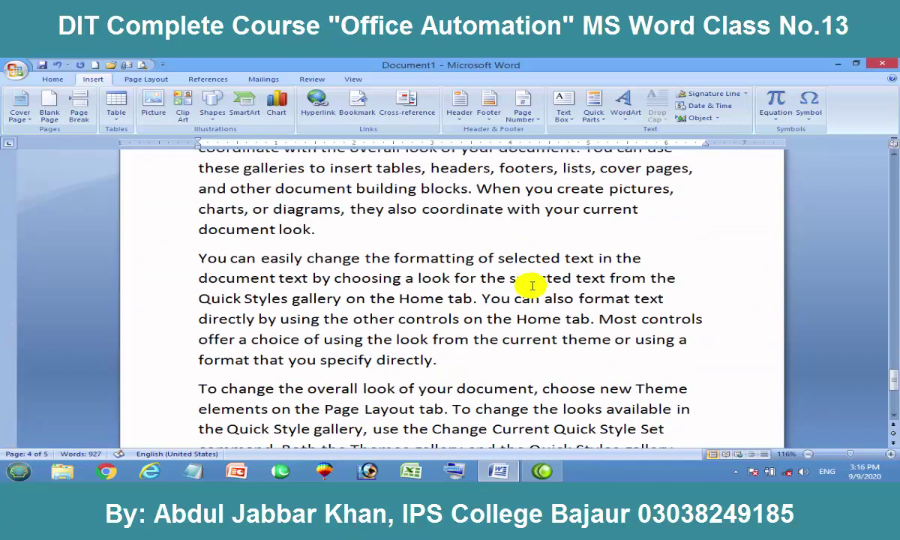
{"action": "scroll", "coordinate": [532, 286], "scroll_direction": "down", "scroll_amount": 5}
{"action": "scroll", "coordinate": [532, 286], "scroll_direction": "up", "scroll_amount": 4}
{"action": "scroll", "coordinate": [532, 285], "scroll_direction": "up", "scroll_amount": 8}
{"action": "scroll", "coordinate": [532, 286], "scroll_direction": "up", "scroll_amount": 3}
{"action": "scroll", "coordinate": [532, 285], "scroll_direction": "down", "scroll_amount": 10}
{"action": "scroll", "coordinate": [532, 285], "scroll_direction": "up", "scroll_amount": 5}
{"action": "scroll", "coordinate": [532, 286], "scroll_direction": "up", "scroll_amount": 3}
{"action": "scroll", "coordinate": [533, 284], "scroll_direction": "down", "scroll_amount": 3}
{"action": "scroll", "coordinate": [534, 278], "scroll_direction": "up", "scroll_amount": 2}
{"action": "left_click", "coordinate": [484, 240]}
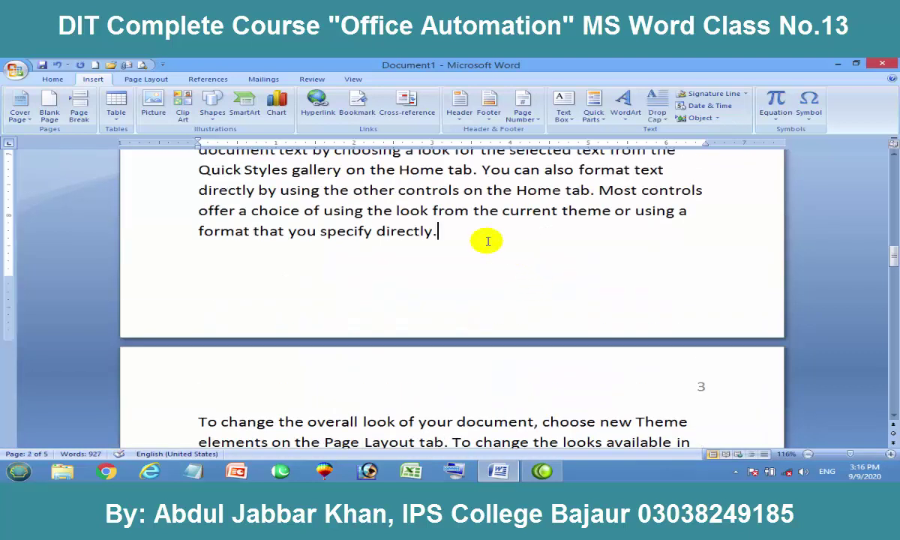
{"action": "key", "text": "Return"}
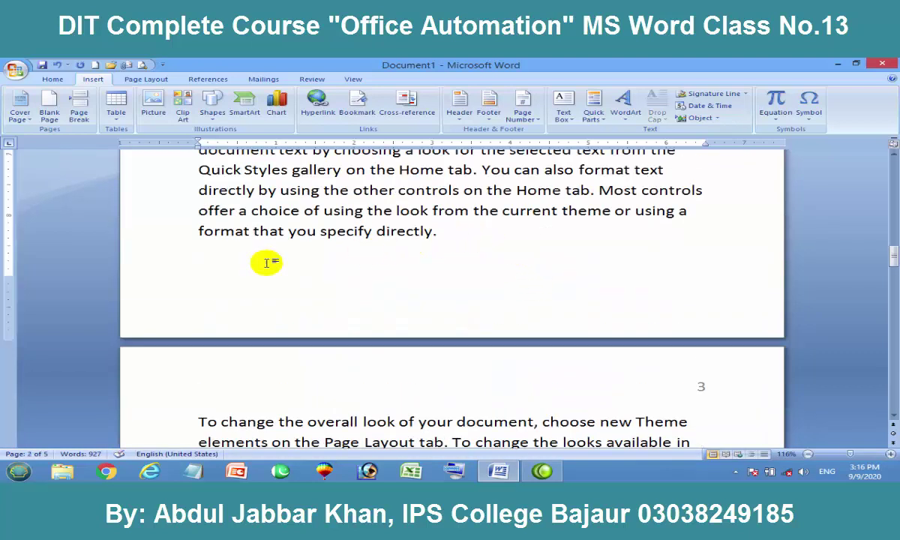
{"action": "left_click", "coordinate": [50, 103]}
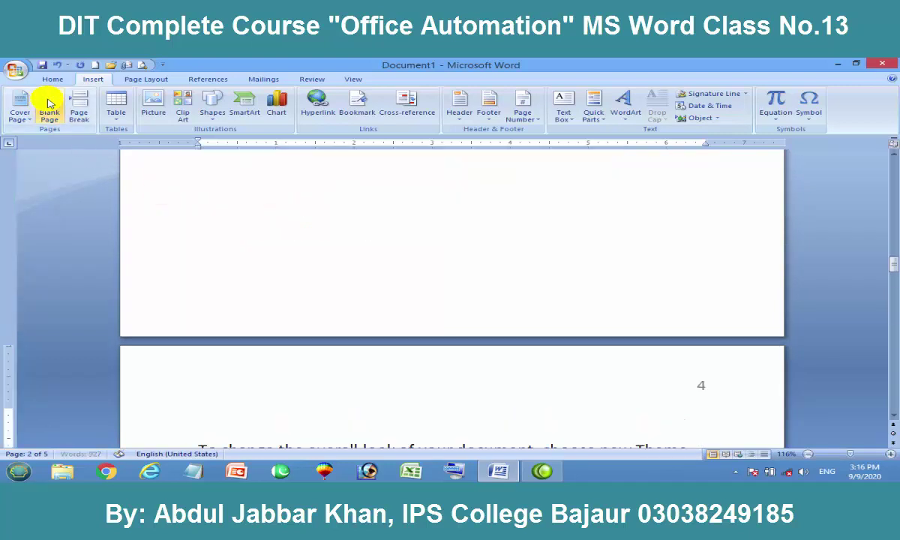
Remove and then restore the empty line above page 4's text.
{"action": "scroll", "coordinate": [549, 334], "scroll_direction": "up", "scroll_amount": 5}
{"action": "scroll", "coordinate": [563, 345], "scroll_direction": "up", "scroll_amount": 6}
{"action": "scroll", "coordinate": [563, 345], "scroll_direction": "up", "scroll_amount": 2}
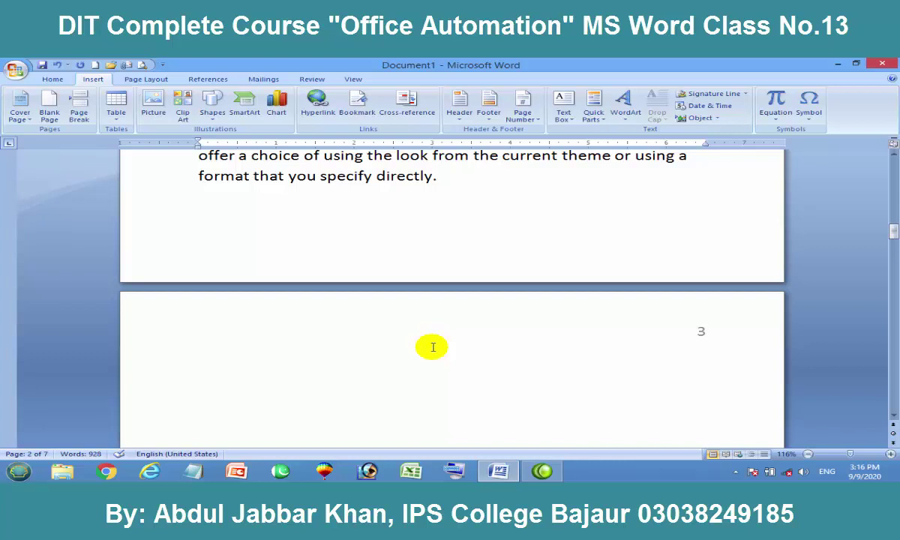
{"action": "scroll", "coordinate": [432, 349], "scroll_direction": "down", "scroll_amount": 5}
{"action": "scroll", "coordinate": [432, 349], "scroll_direction": "down", "scroll_amount": 2}
{"action": "scroll", "coordinate": [427, 345], "scroll_direction": "down", "scroll_amount": 5}
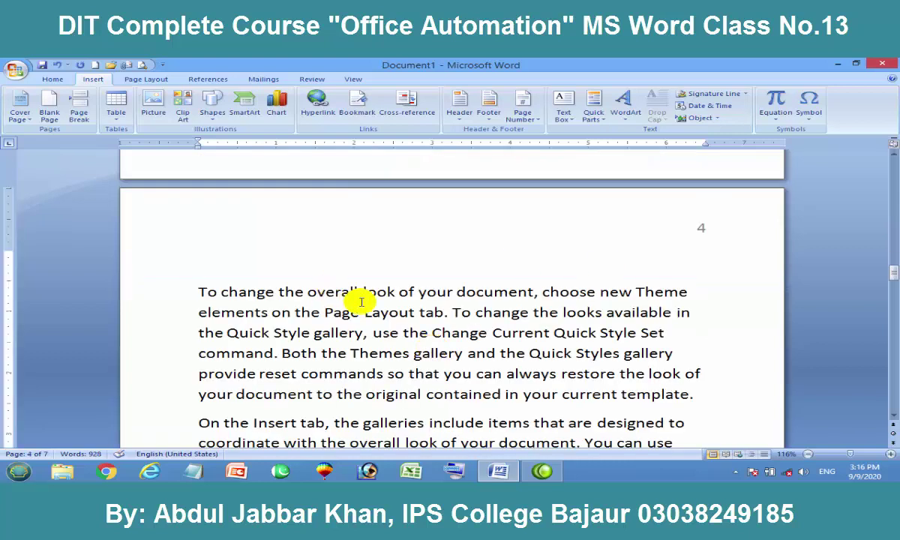
{"action": "key", "text": "Delete"}
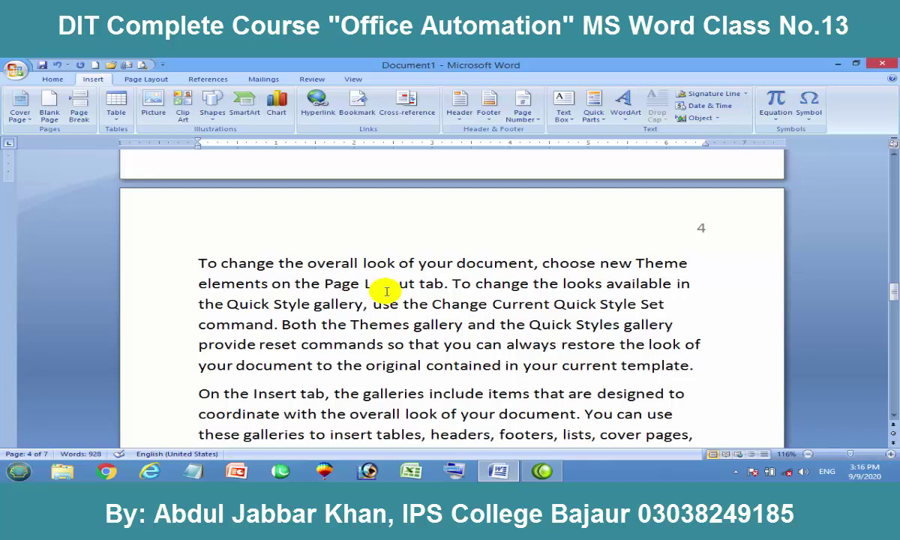
{"action": "key", "text": "Return"}
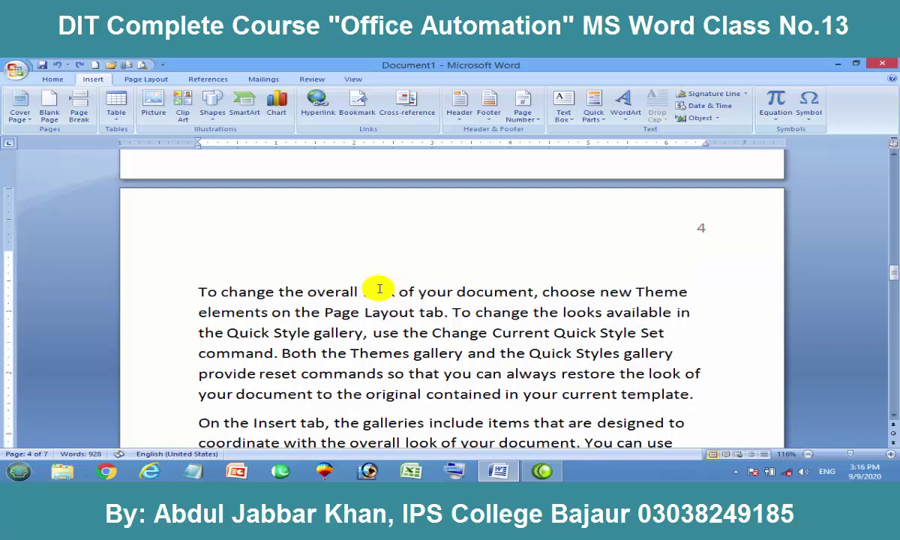
{"action": "scroll", "coordinate": [378, 287], "scroll_direction": "down", "scroll_amount": 3}
Insert a page break after 'document look.' so the next paragraph starts on page 5.
{"action": "left_click", "coordinate": [352, 305]}
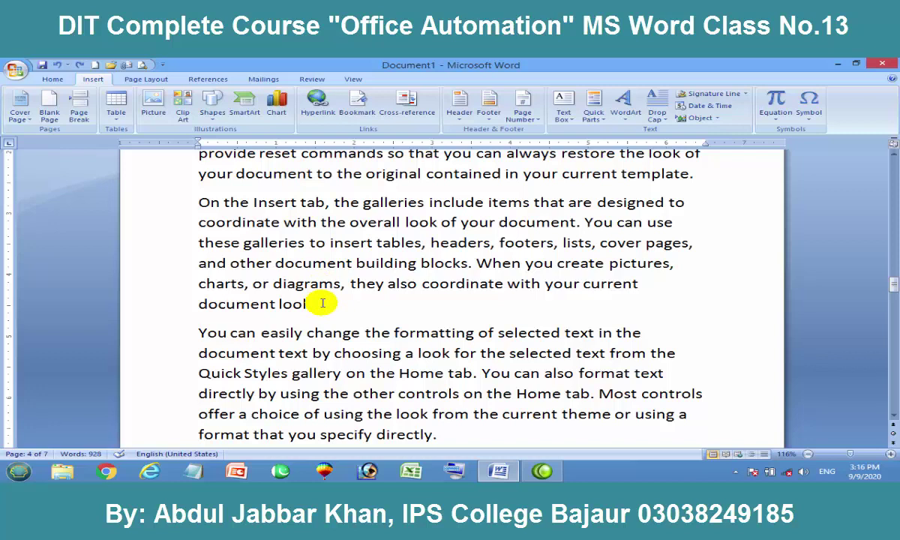
{"action": "scroll", "coordinate": [323, 304], "scroll_direction": "down", "scroll_amount": 1}
{"action": "scroll", "coordinate": [322, 298], "scroll_direction": "down", "scroll_amount": 1}
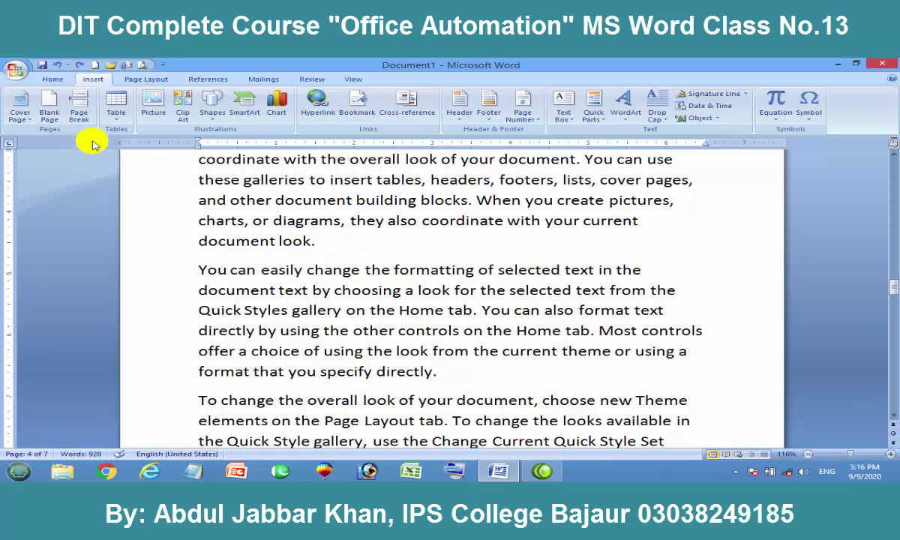
{"action": "left_click", "coordinate": [81, 108]}
{"action": "scroll", "coordinate": [315, 252], "scroll_direction": "up", "scroll_amount": 3}
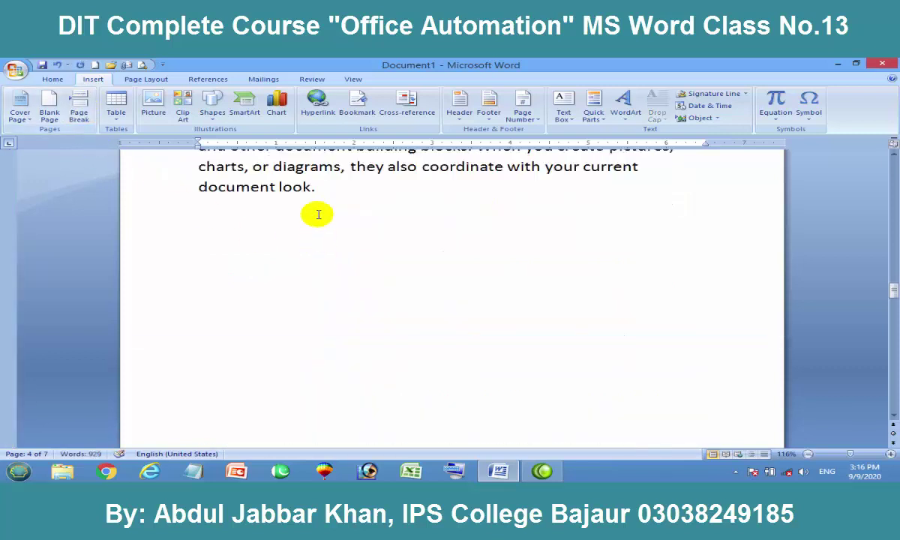
{"action": "scroll", "coordinate": [337, 241], "scroll_direction": "down", "scroll_amount": 5}
{"action": "scroll", "coordinate": [348, 256], "scroll_direction": "down", "scroll_amount": 3}
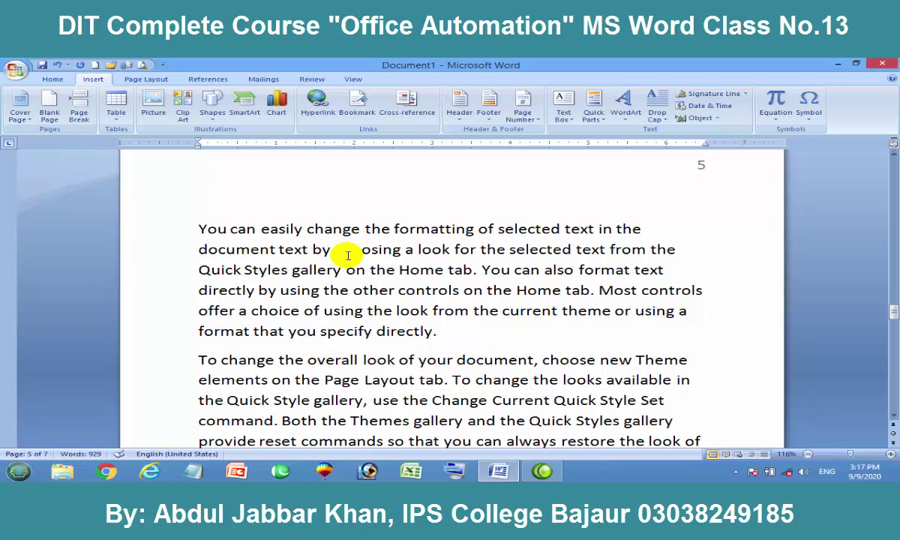
Delete the page break after 'document look.' so the following paragraph flows on.
{"action": "scroll", "coordinate": [348, 255], "scroll_direction": "down", "scroll_amount": 4}
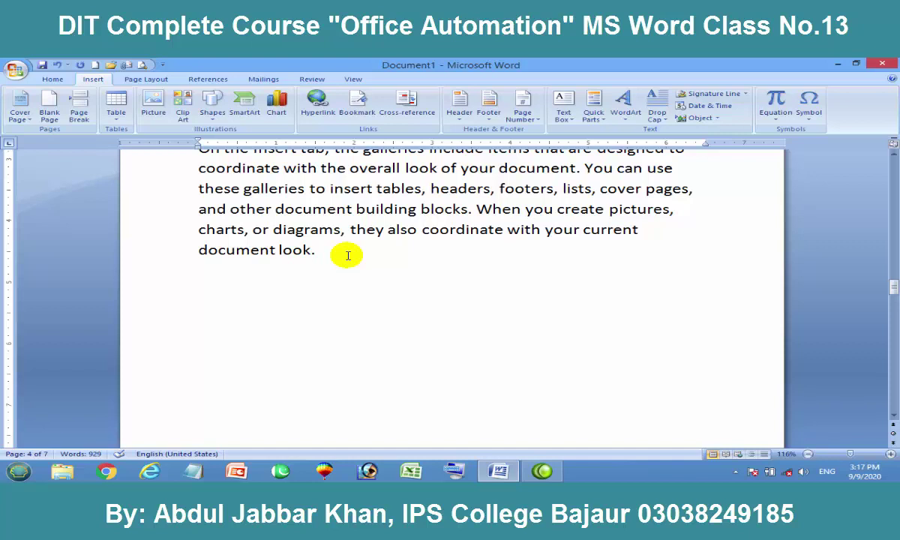
{"action": "scroll", "coordinate": [349, 256], "scroll_direction": "up", "scroll_amount": 1}
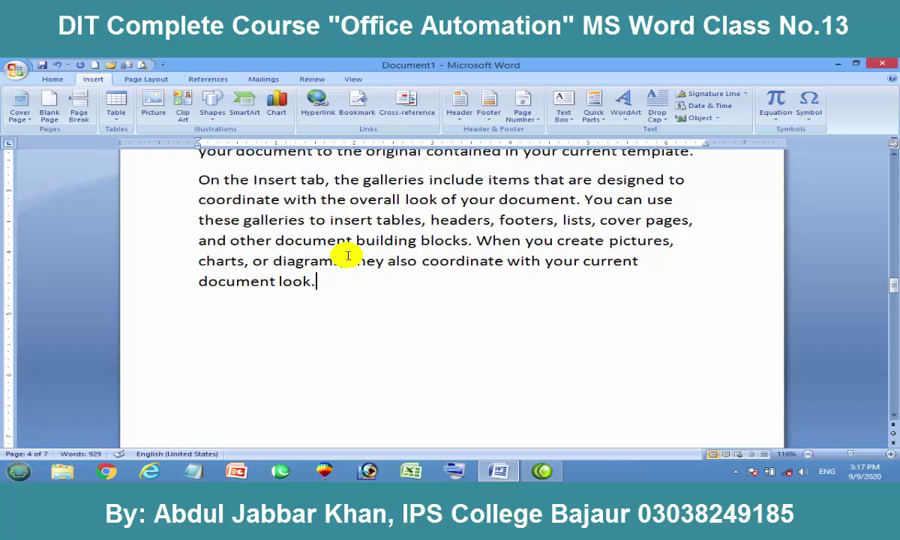
{"action": "key", "text": "Delete"}
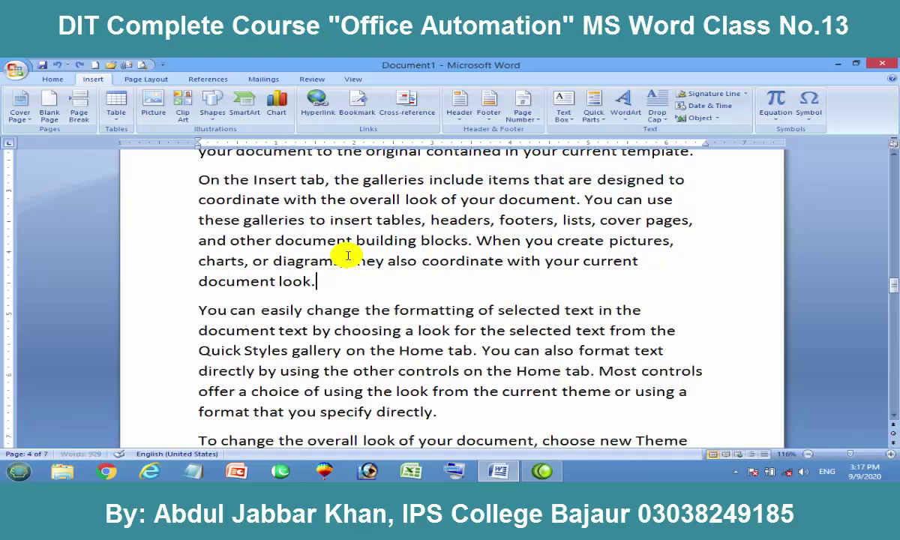
Try a page break before 'On the Insert tab', then remove it so the text stays continuous.
{"action": "scroll", "coordinate": [291, 314], "scroll_direction": "up", "scroll_amount": 6}
{"action": "scroll", "coordinate": [291, 313], "scroll_direction": "up", "scroll_amount": 10}
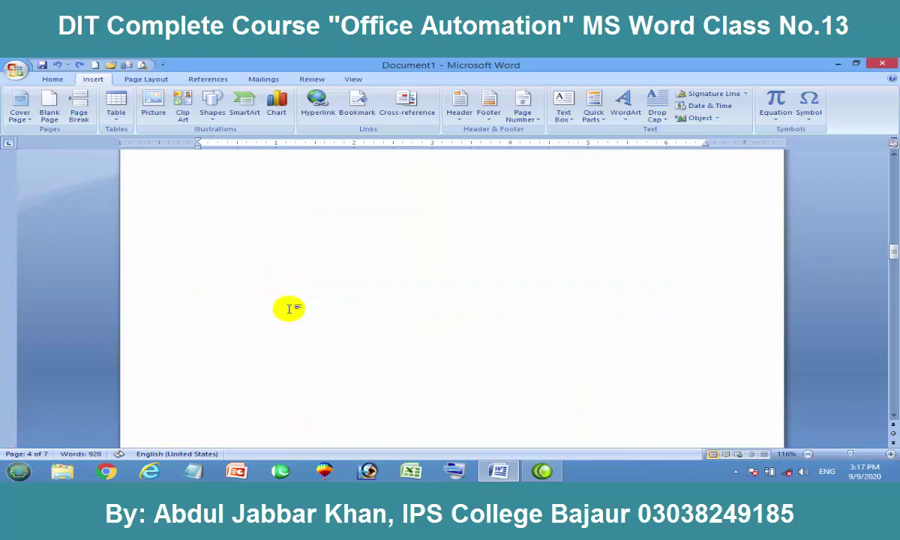
{"action": "scroll", "coordinate": [290, 309], "scroll_direction": "down", "scroll_amount": 10}
{"action": "key", "text": "ctrl+Return"}
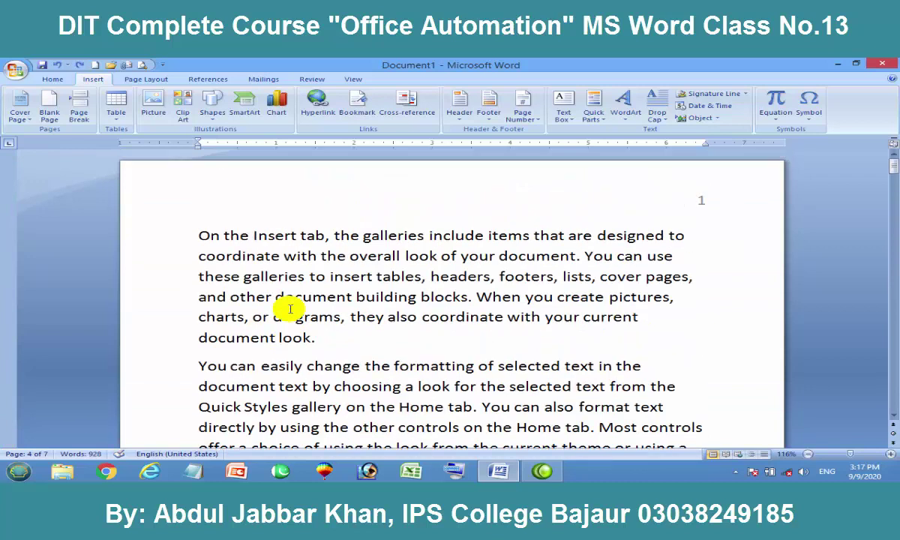
{"action": "key", "text": "BackSpace"}
{"action": "scroll", "coordinate": [290, 307], "scroll_direction": "down", "scroll_amount": 1}
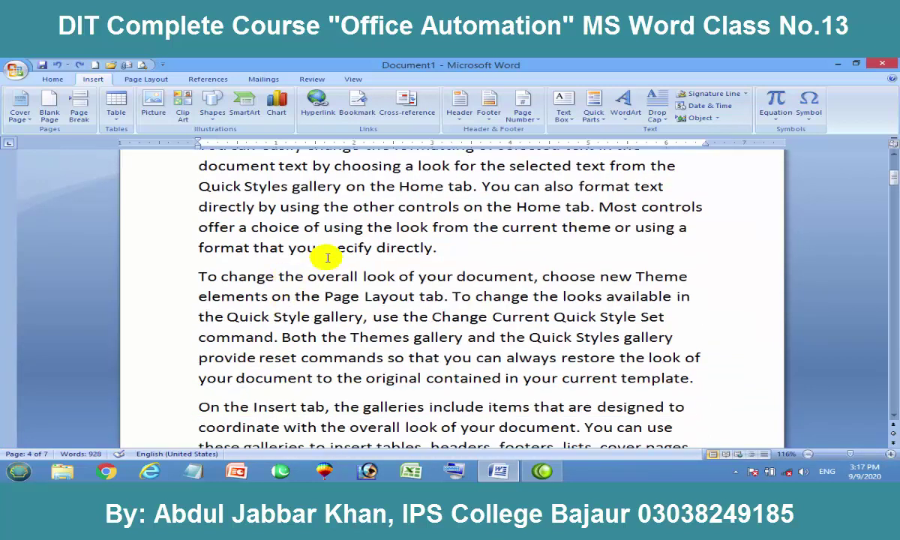
After 'specify directly.', add a paragraph defining Table as an MS Word command for organizing data in tabular form.
{"action": "left_click", "coordinate": [459, 246]}
{"action": "key", "text": "Return"}
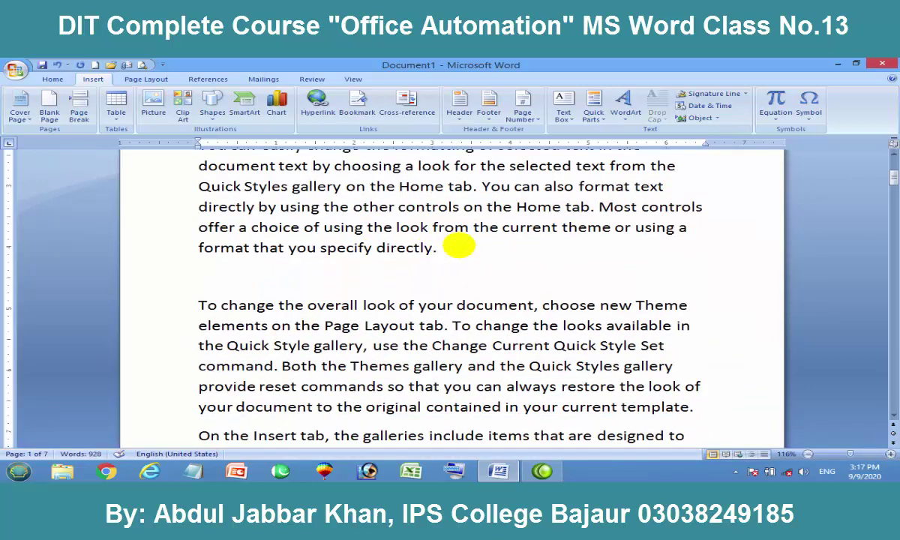
{"action": "type", "text": "Ta"}
{"action": "type", "text": "ble:"}
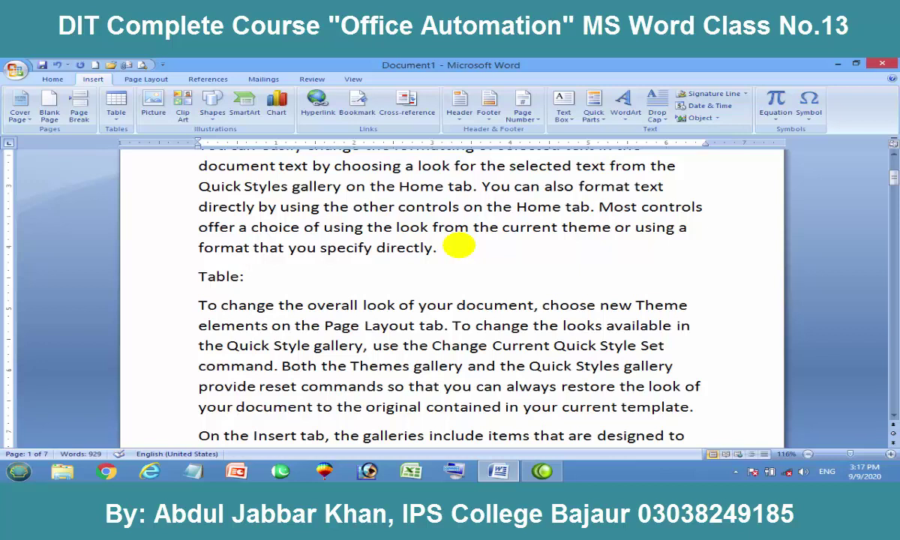
{"action": "type", "text": "it is"}
{"action": "type", "text": " a ms word pr"}
{"action": "type", "text": "oga"}
{"action": "key", "text": "BackSpace"}
{"action": "key", "text": "BackSpace"}
{"action": "key", "text": "BackSpace"}
{"action": "key", "text": "BackSpace"}
{"action": "key", "text": "BackSpace"}
{"action": "key", "text": "BackSpace"}
{"action": "key", "text": "BackSpace"}
{"action": "key", "text": "BackSpace"}
{"action": "key", "text": "BackSpace"}
{"action": "key", "text": "BackSpace"}
{"action": "type", "text": "com"}
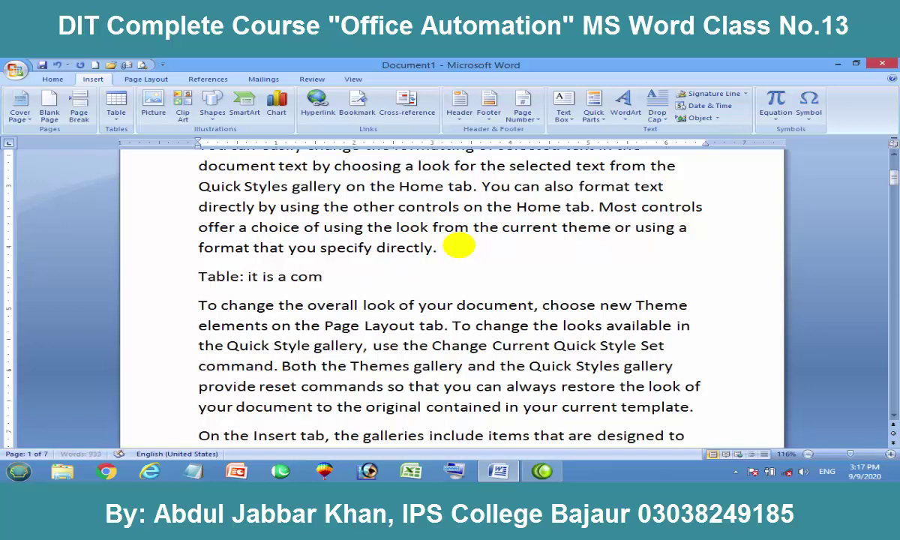
{"action": "type", "text": "mand of ms wor"}
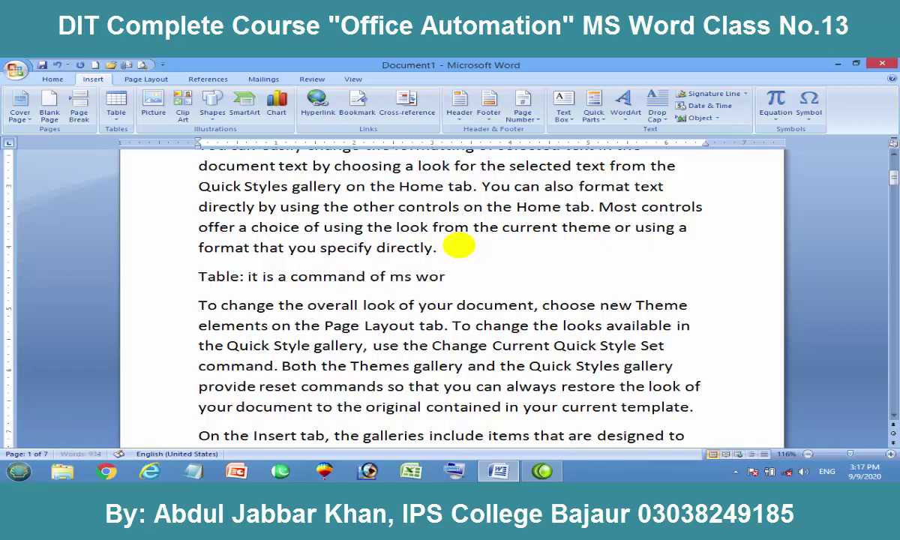
{"action": "type", "text": "d program used for"}
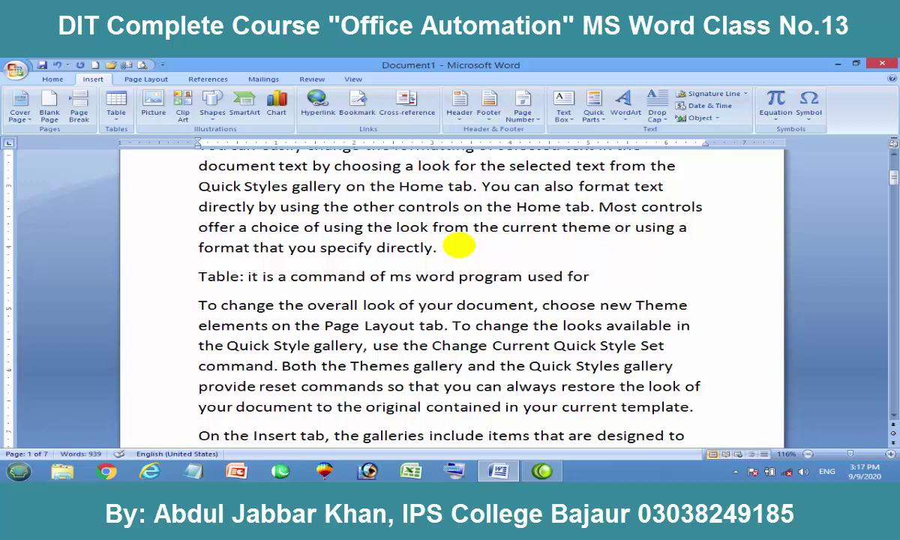
{"action": "type", "text": " organi"}
{"action": "type", "text": "zing ou"}
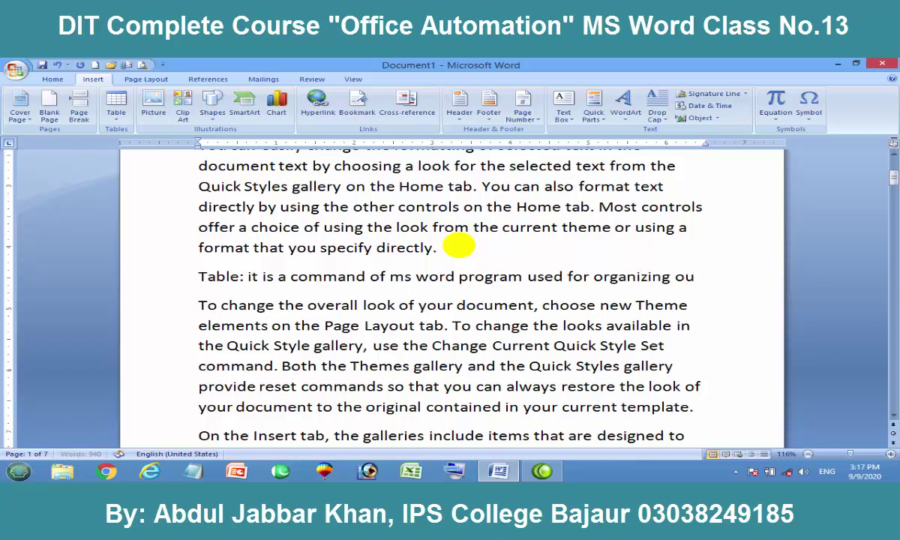
{"action": "type", "text": "r data in tabular form."}
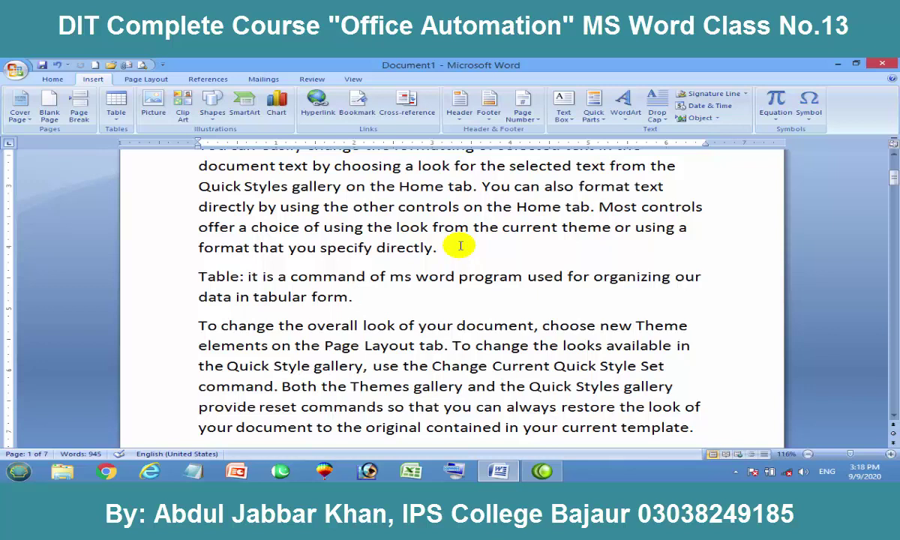
Type a trial item list (Tomato 12, Ghee 10, Milk 3), then select and delete it.
{"action": "key", "text": "Return"}
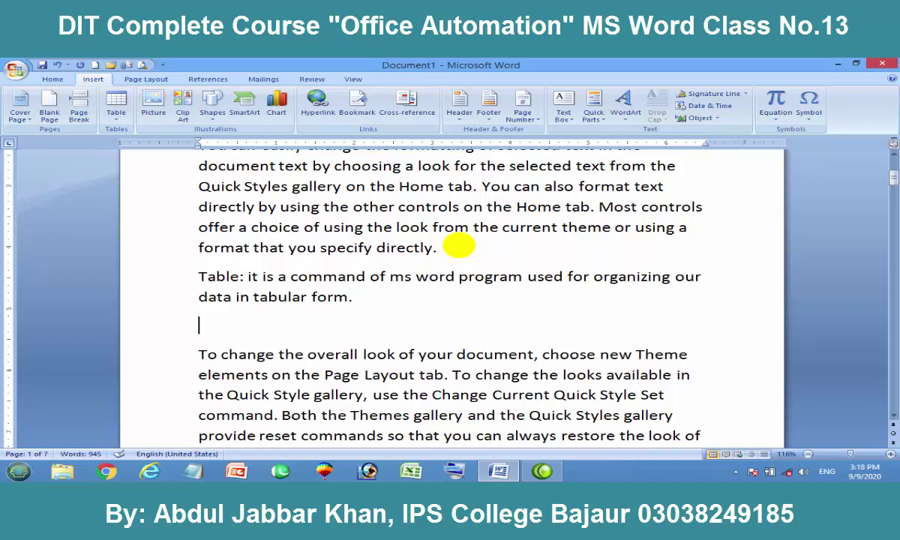
{"action": "type", "text": "1. "}
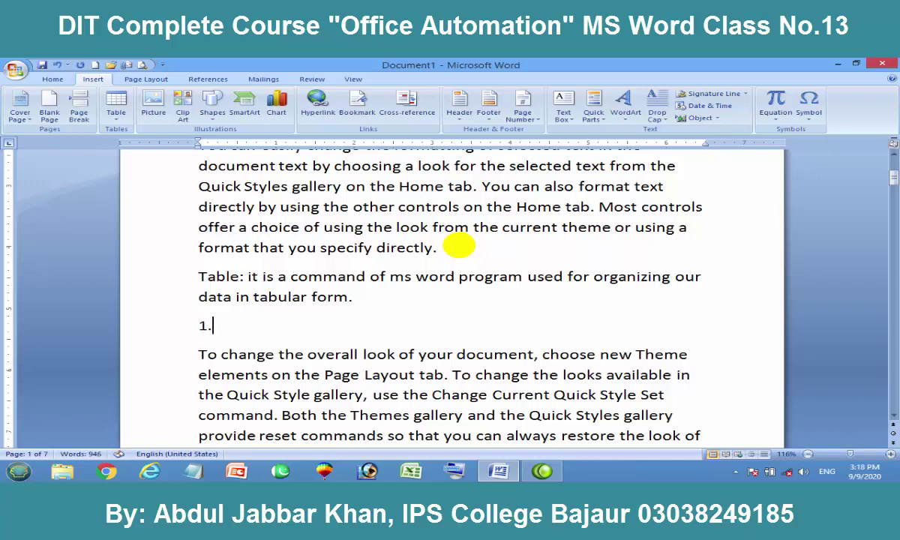
{"action": "type", "text": "Tomato"}
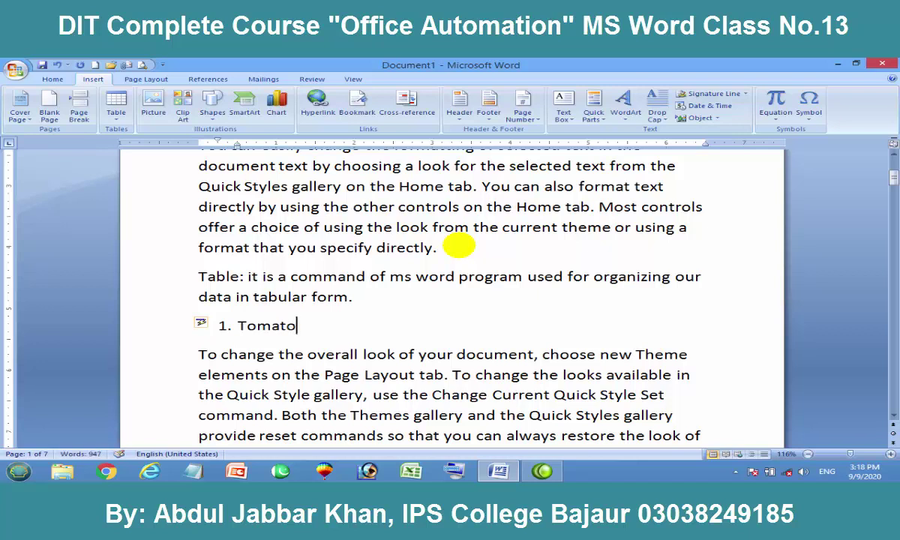
{"action": "key", "text": "Tab"}
{"action": "type", "text": "1"}
{"action": "key", "text": "BackSpace"}
{"action": "key", "text": "BackSpace"}
{"action": "type", "text": "12"}
{"action": "key", "text": "Return"}
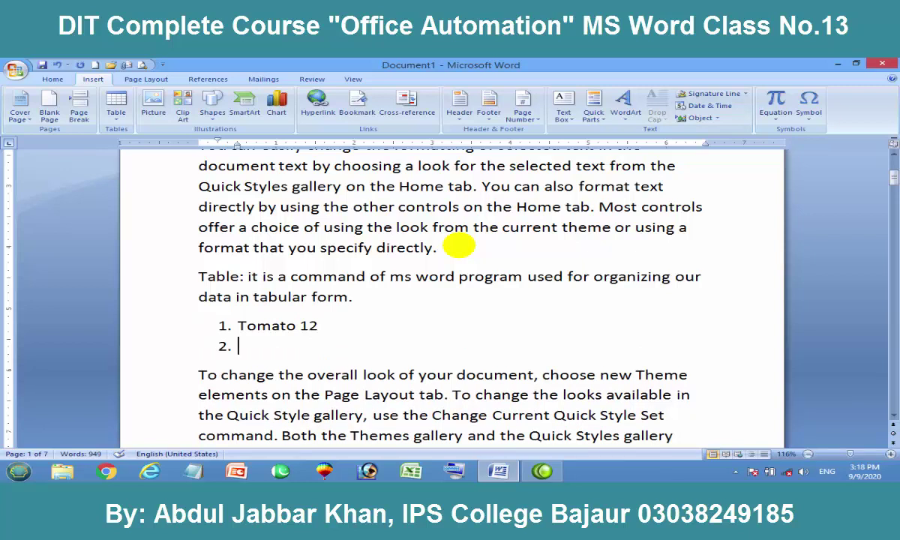
{"action": "type", "text": "ghee 10"}
{"action": "key", "text": "Return"}
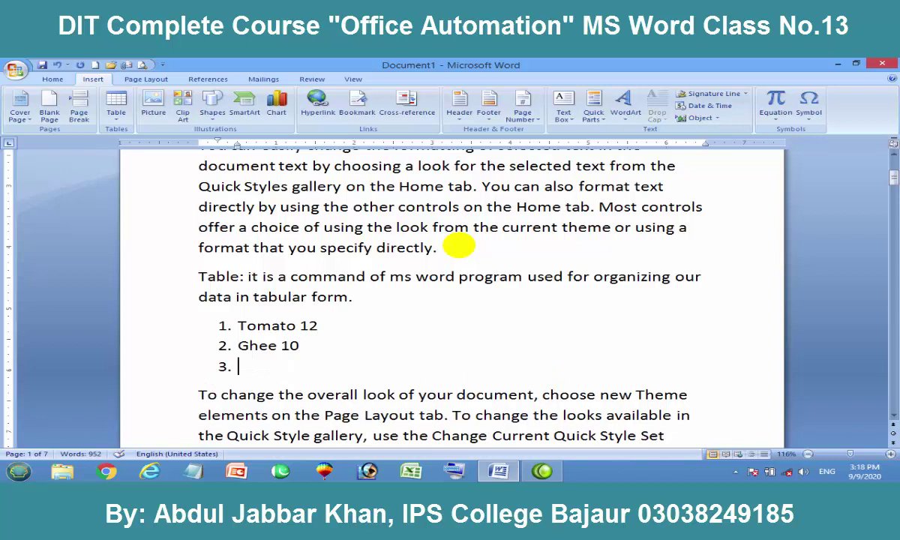
{"action": "type", "text": "milk "}
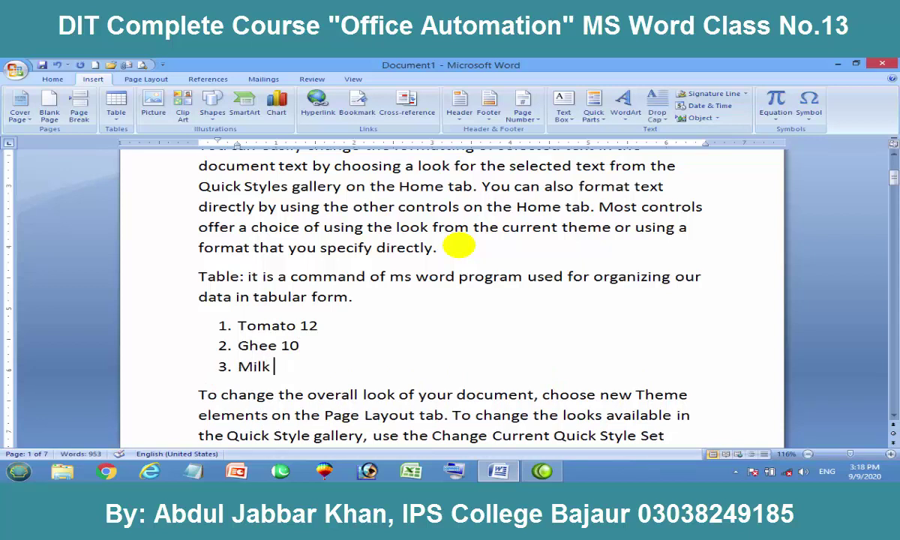
{"action": "type", "text": "3"}
{"action": "key", "text": "Return"}
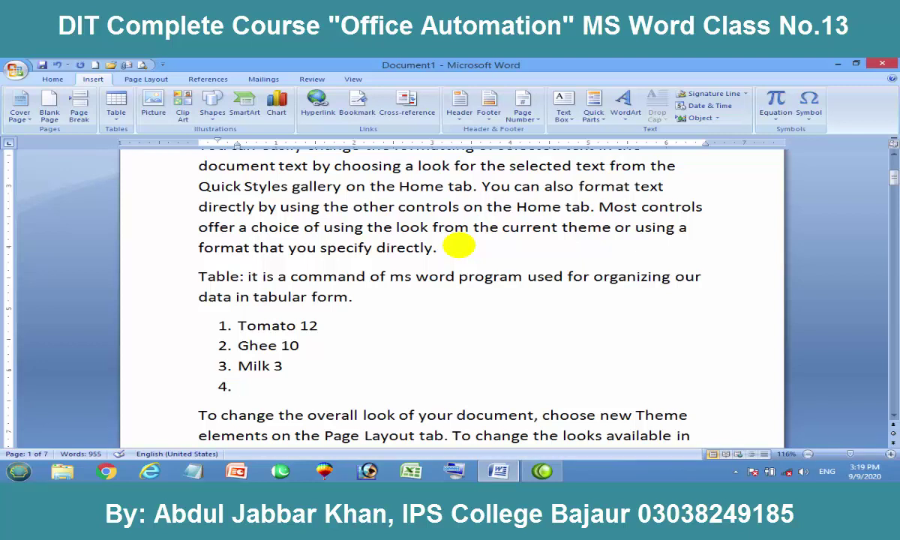
{"action": "left_click_drag", "start_coordinate": [240, 384], "coordinate": [203, 324]}
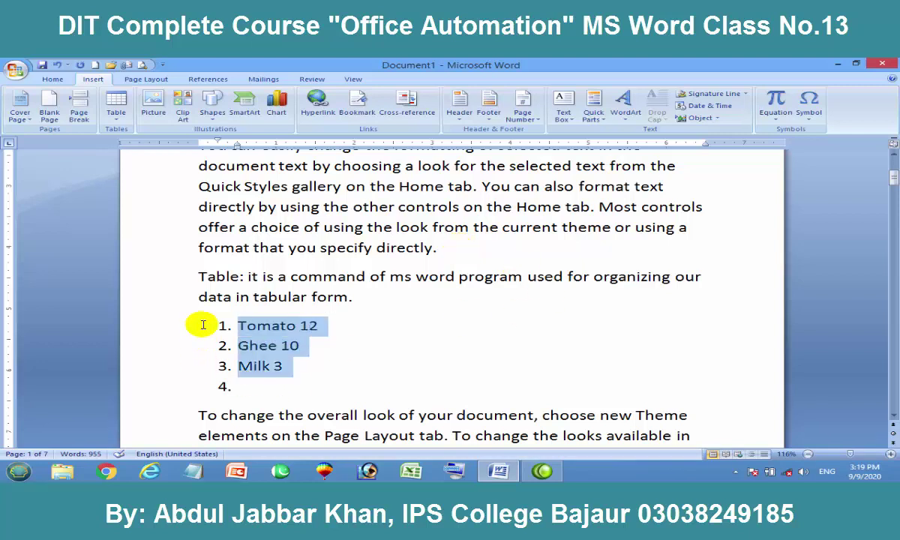
{"action": "key", "text": "Delete"}
Remove the leftover list number and insert a 5-column by 2-row table below the definition.
{"action": "key", "text": "BackSpace"}
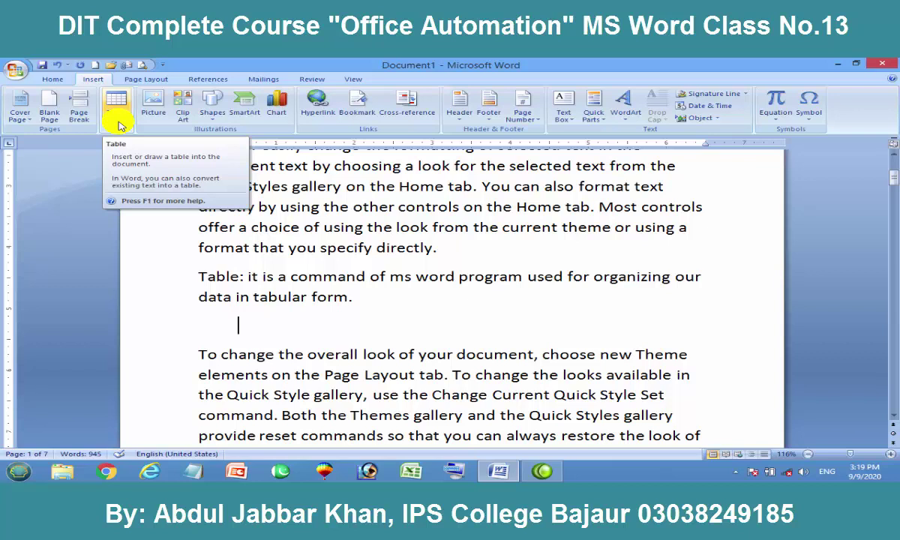
{"action": "left_click", "coordinate": [117, 113]}
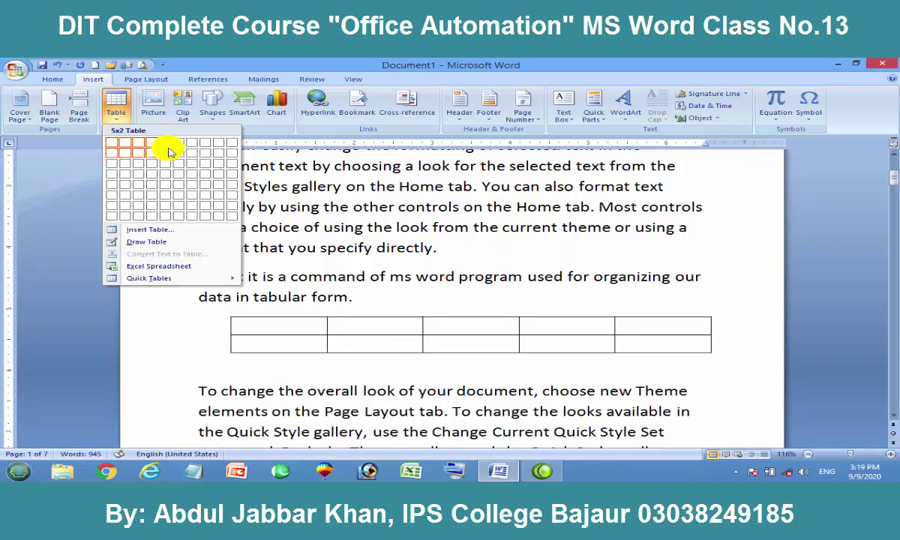
{"action": "left_click", "coordinate": [169, 150]}
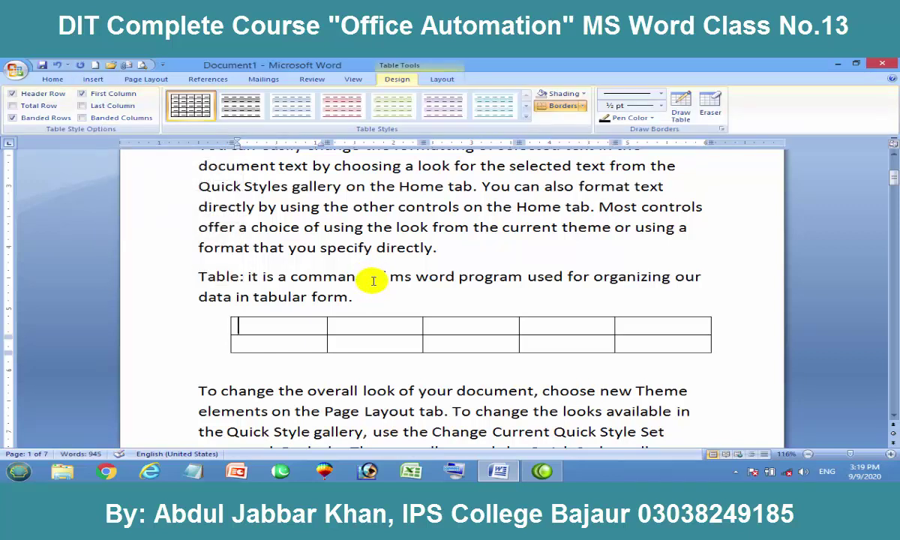
{"action": "left_click", "coordinate": [370, 307]}
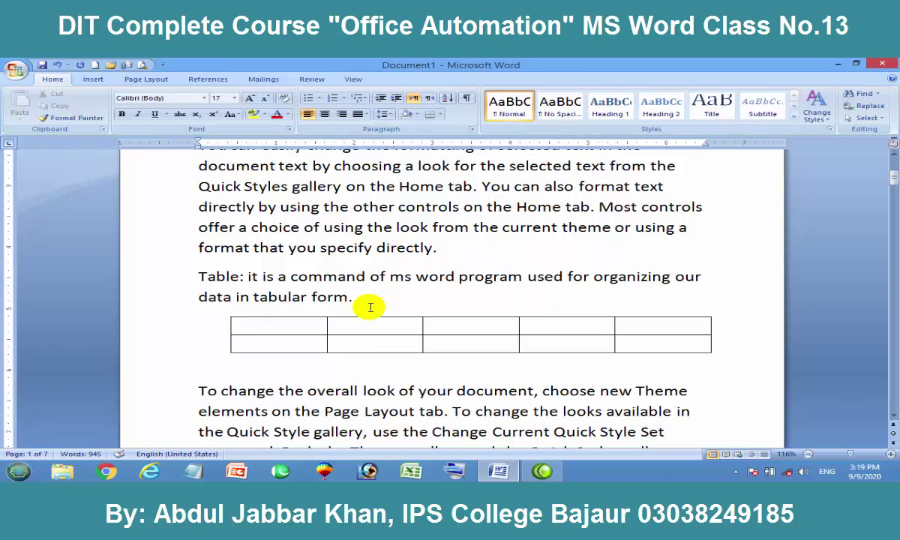
Reword the definition's ending to mention rows and columns, then enter headers S.No and Item Name.
{"action": "key", "text": "BackSpace"}
{"action": "type", "text": "ape of rows and columns"}
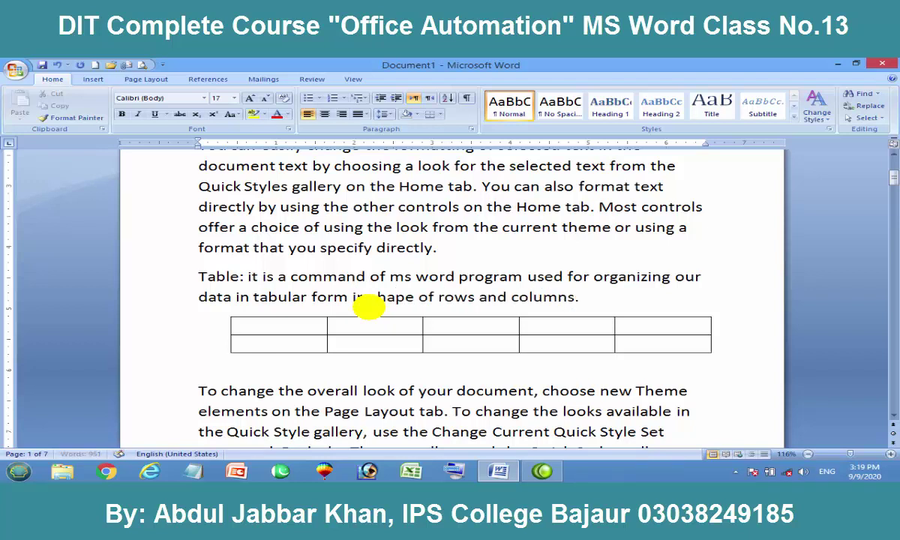
{"action": "left_click", "coordinate": [300, 328]}
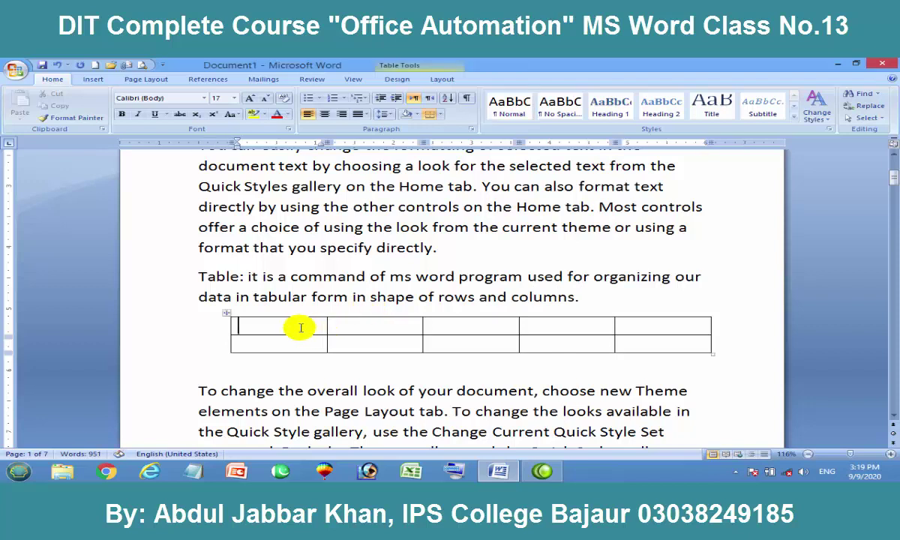
{"action": "type", "text": "S.No"}
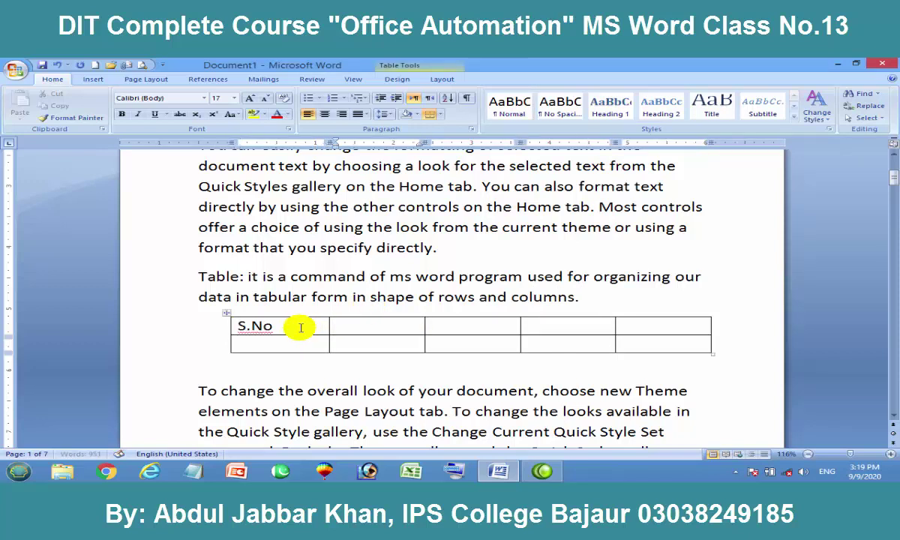
{"action": "key", "text": "Tab"}
{"action": "type", "text": "Item"}
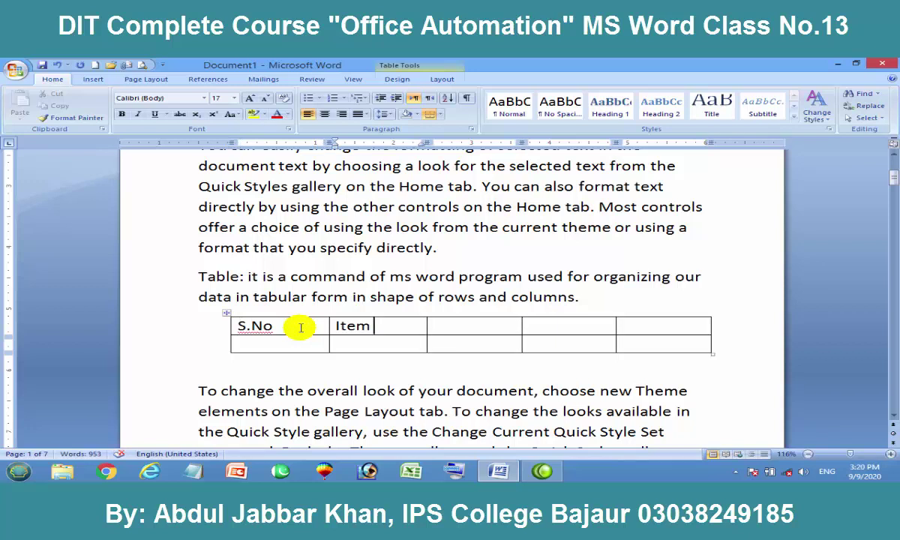
{"action": "type", "text": "Found"}
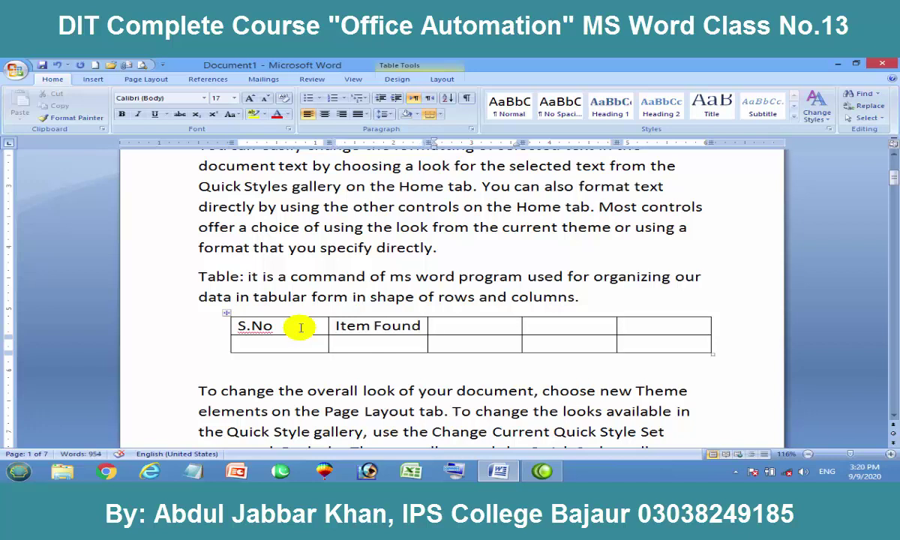
{"action": "key", "text": "BackSpace"}
Enter headers Pure, In-pure and Remarks, and type 1. in the second row's first cell.
{"action": "key", "text": "BackSpace"}
{"action": "key", "text": "BackSpace"}
{"action": "key", "text": "BackSpace"}
{"action": "key", "text": "BackSpace"}
{"action": "type", "text": "Name"}
{"action": "key", "text": "Tab"}
{"action": "type", "text": "Ac"}
{"action": "key", "text": "BackSpace"}
{"action": "key", "text": "BackSpace"}
{"action": "type", "text": "Pure"}
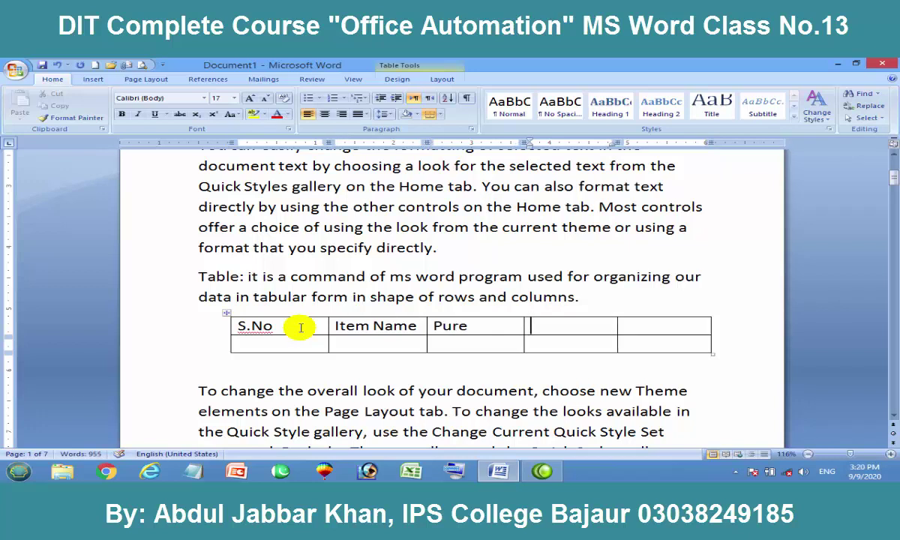
{"action": "key", "text": "Tab"}
{"action": "type", "text": "in-pure"}
{"action": "key", "text": "Tab"}
{"action": "type", "text": "Remarks"}
{"action": "key", "text": "Tab"}
{"action": "type", "text": "1."}
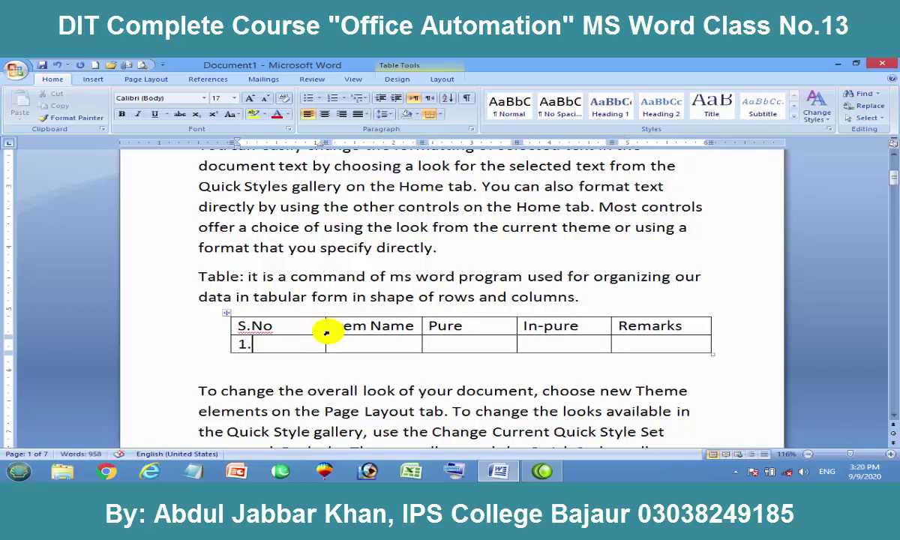
Narrow the S.No column and fill the Tomato row: 15 kg pure, 10 kg in-pure, '2 person jailed'.
{"action": "left_click_drag", "start_coordinate": [324, 328], "coordinate": [286, 330]}
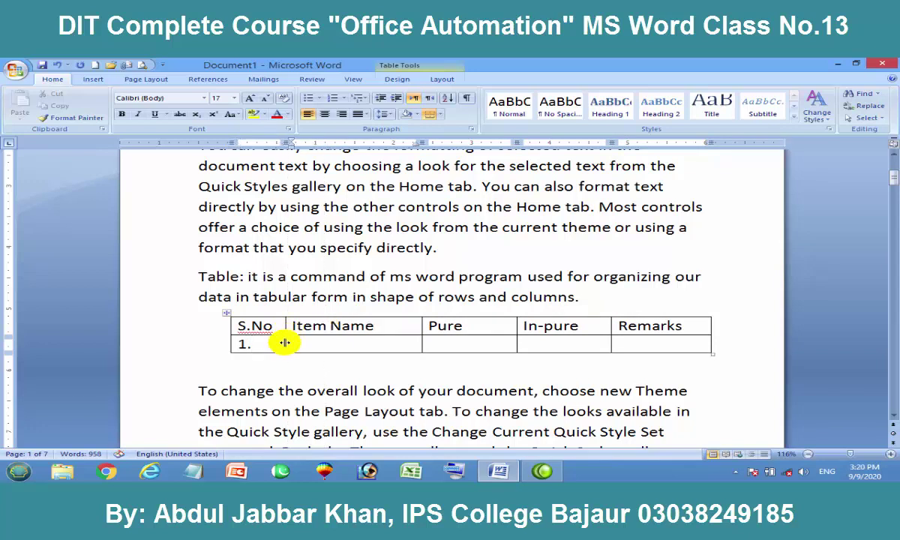
{"action": "type", "text": "om"}
{"action": "type", "text": "ato"}
{"action": "key", "text": "Tab"}
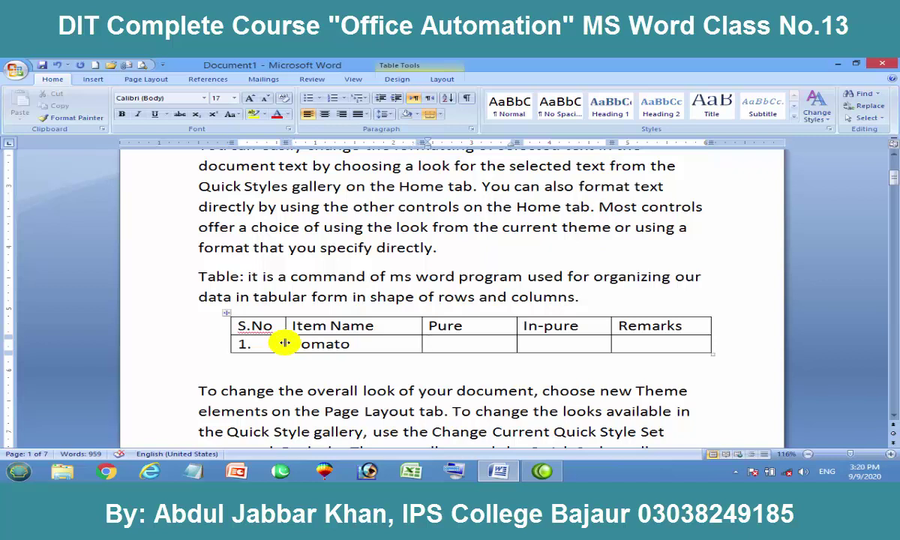
{"action": "type", "text": "15 kig"}
{"action": "key", "text": "Tab"}
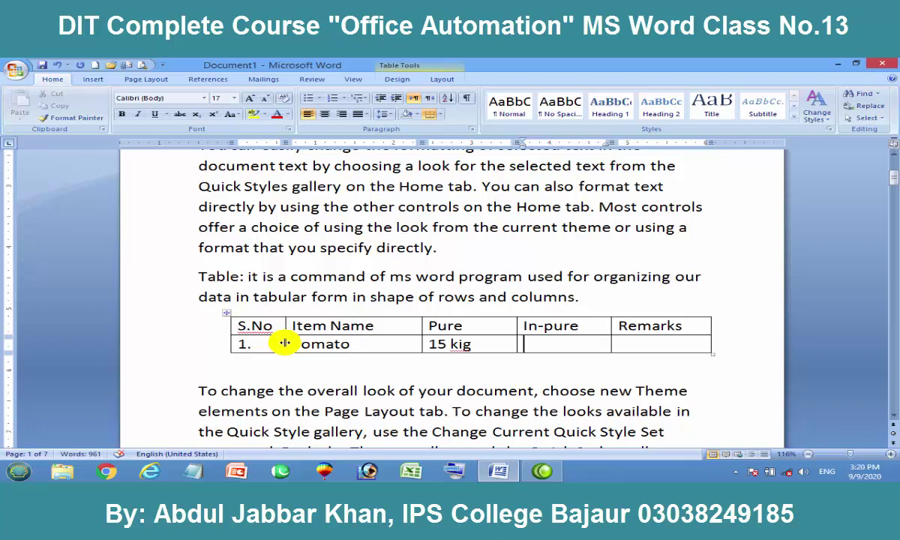
{"action": "left_click", "coordinate": [471, 342]}
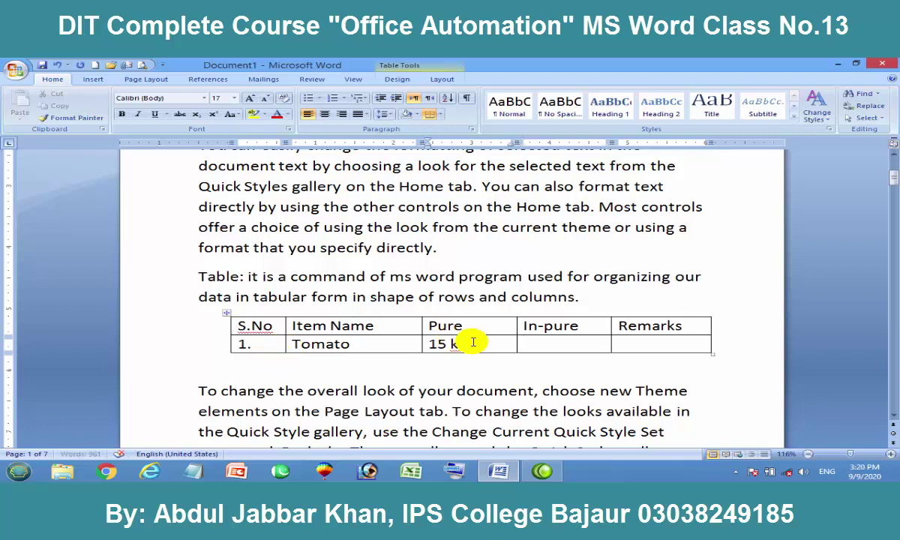
{"action": "key", "text": "Tab"}
{"action": "type", "text": "10 kg"}
{"action": "key", "text": "Tab"}
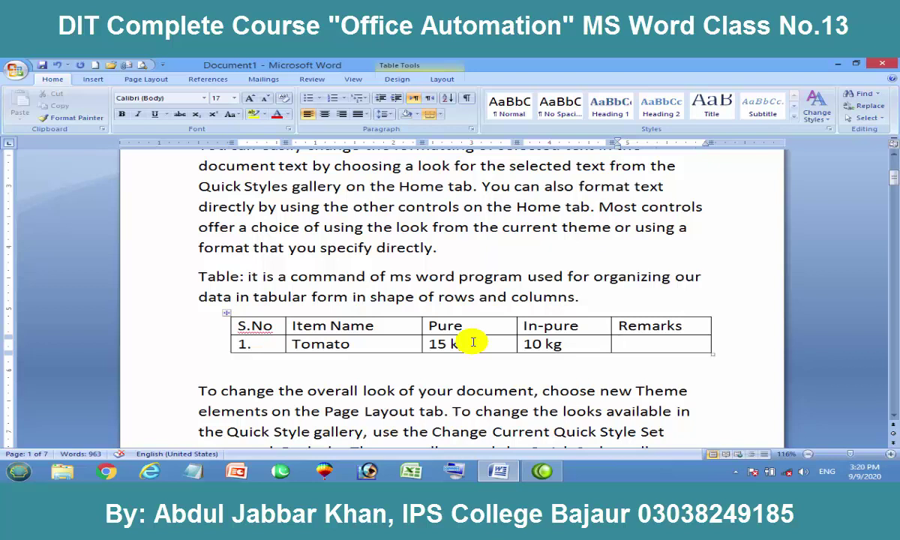
{"action": "type", "text": "2 person jailed"}
Add row 2 for Milk: 50 kg pure, 20 kg in-pure, remark '5 shopkeeper jailed'.
{"action": "key", "text": "Tab"}
{"action": "type", "text": "2."}
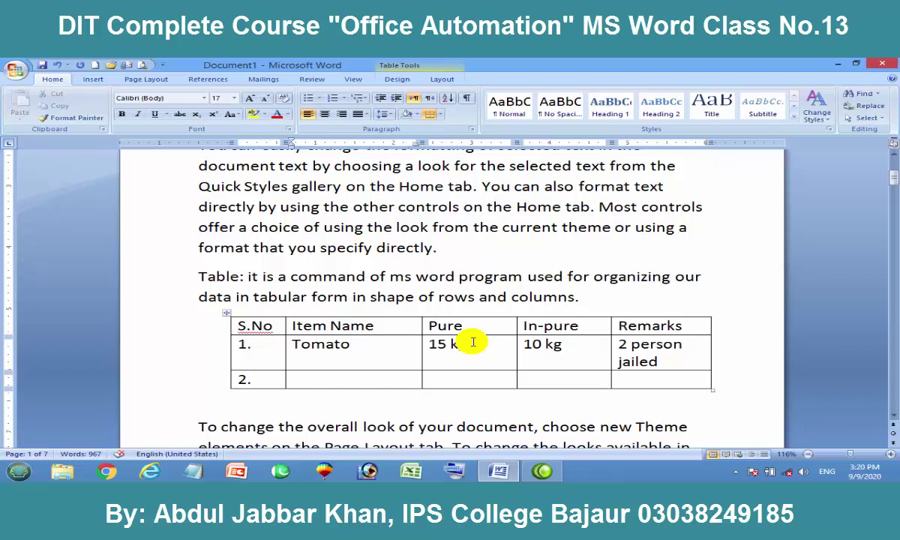
{"action": "key", "text": "Tab"}
{"action": "type", "text": "Milk"}
{"action": "key", "text": "Tab"}
{"action": "type", "text": "50 kg"}
{"action": "key", "text": "Tab"}
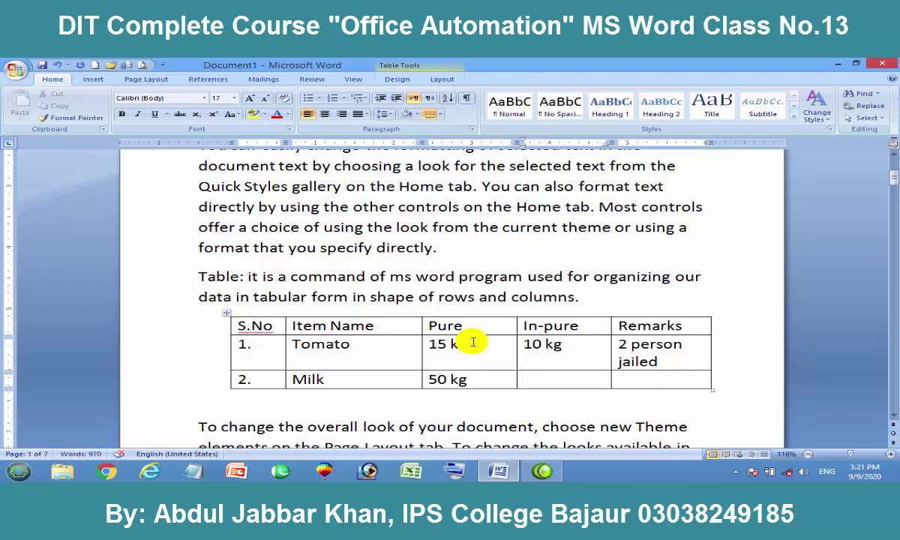
{"action": "type", "text": "20 kg"}
{"action": "key", "text": "Tab"}
{"action": "type", "text": "5"}
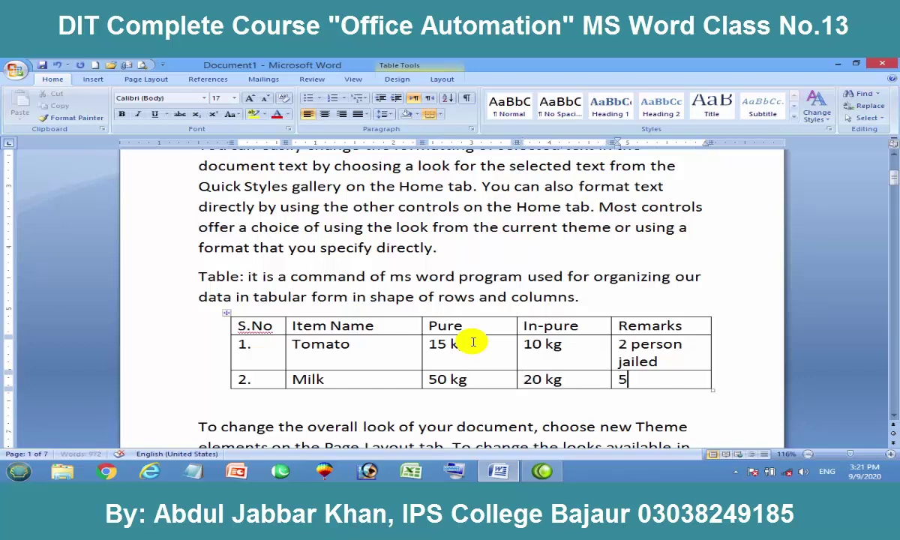
{"action": "type", "text": " shopkeer"}
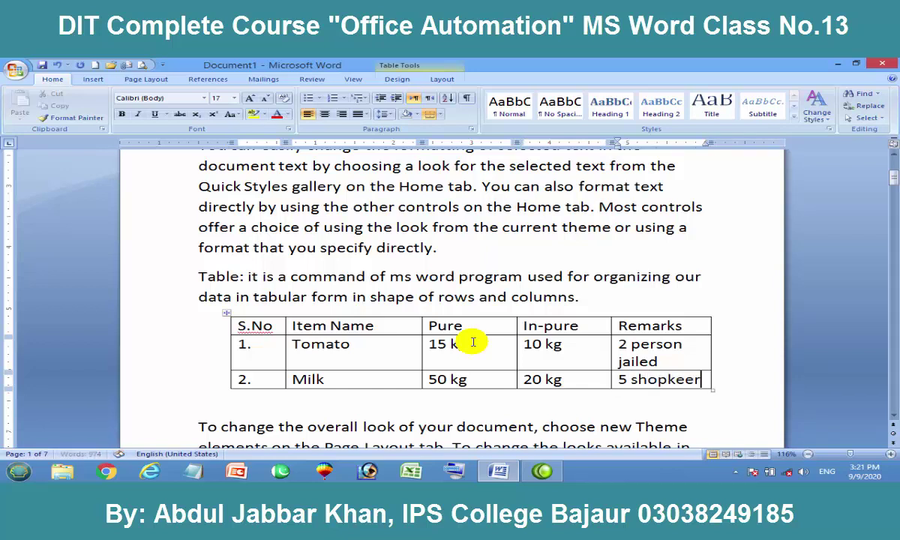
{"action": "key", "text": "BackSpace"}
{"action": "key", "text": "BackSpace"}
{"action": "key", "text": "BackSpace"}
{"action": "type", "text": "eeper"}
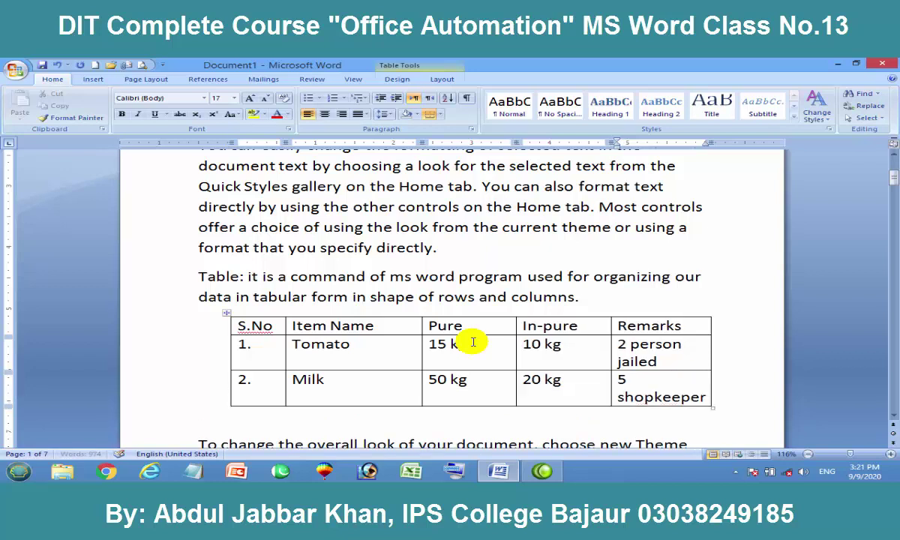
{"action": "type", "text": " jailed"}
Add row 3 for Sugar: 10 bags pure, 12 bags in-pure, remark '1 jailed.'.
{"action": "key", "text": "Tab"}
{"action": "type", "text": "3."}
{"action": "key", "text": "Tab"}
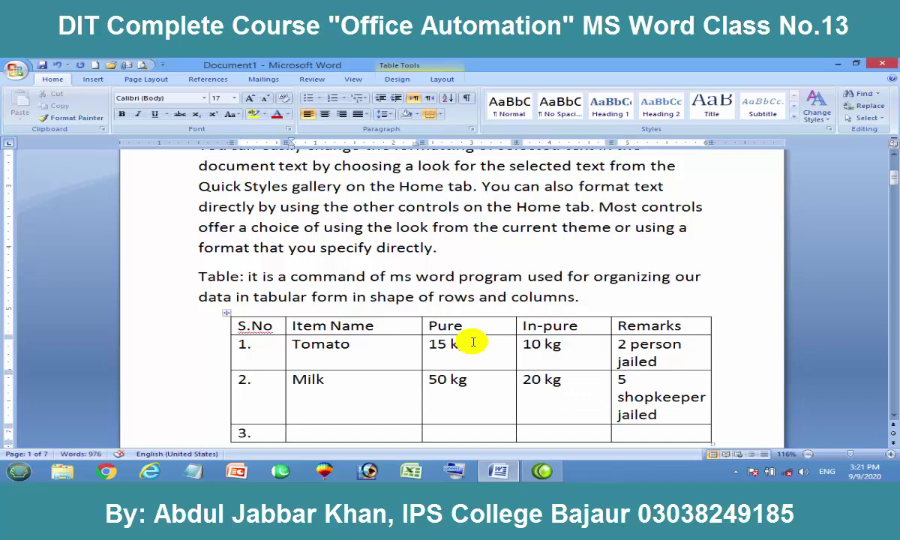
{"action": "type", "text": "Sugar"}
{"action": "key", "text": "Tab"}
{"action": "type", "text": "10 bags"}
{"action": "key", "text": "Tab"}
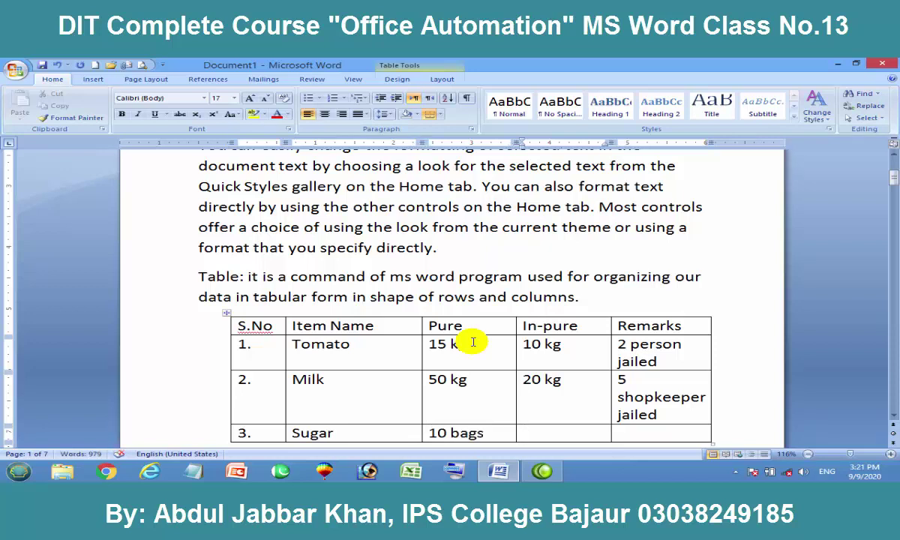
{"action": "type", "text": "12"}
{"action": "type", "text": " bags"}
{"action": "key", "text": "Tab"}
{"action": "type", "text": "1 jailed."}
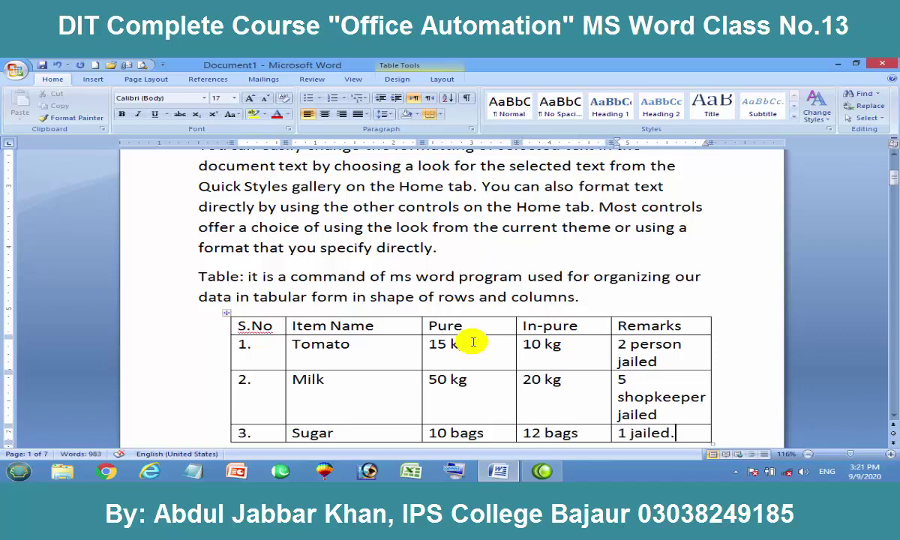
Select the two paragraphs above the item table, including the Table definition, and justify them with Ctrl+J.
{"action": "scroll", "coordinate": [379, 336], "scroll_direction": "down", "scroll_amount": 2}
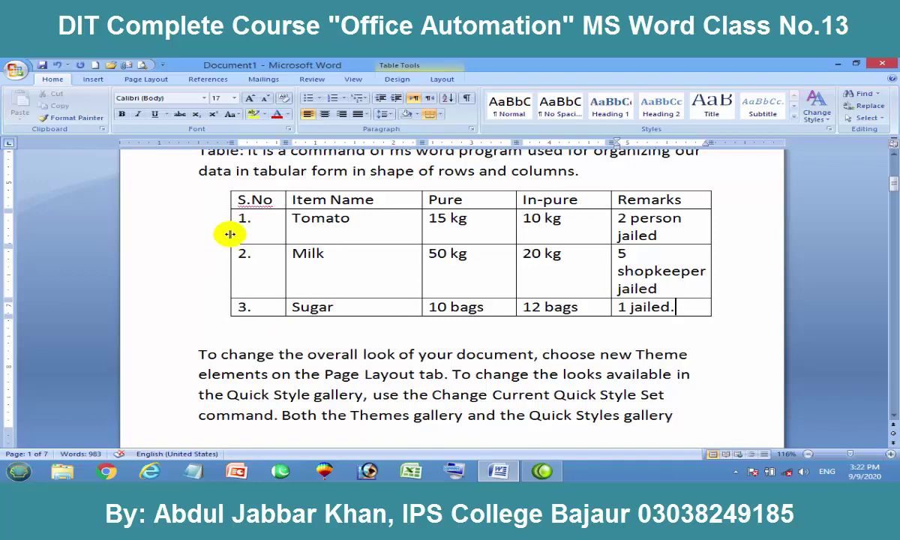
{"action": "scroll", "coordinate": [471, 302], "scroll_direction": "up", "scroll_amount": 1}
{"action": "scroll", "coordinate": [469, 301], "scroll_direction": "up", "scroll_amount": 2}
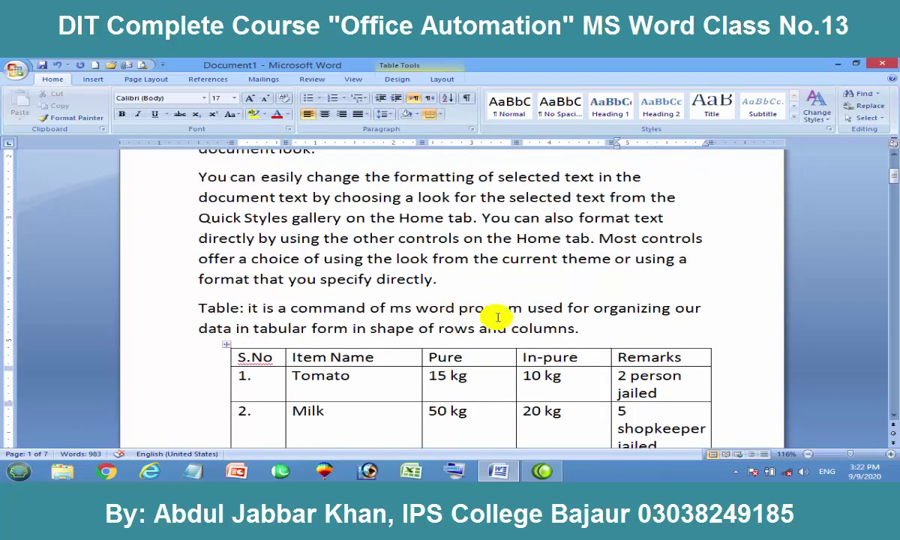
{"action": "mouse_move", "coordinate": [592, 328]}
{"action": "left_mouse_down"}
{"action": "mouse_move", "coordinate": [270, 186]}
{"action": "mouse_move", "coordinate": [190, 180]}
{"action": "left_mouse_up"}
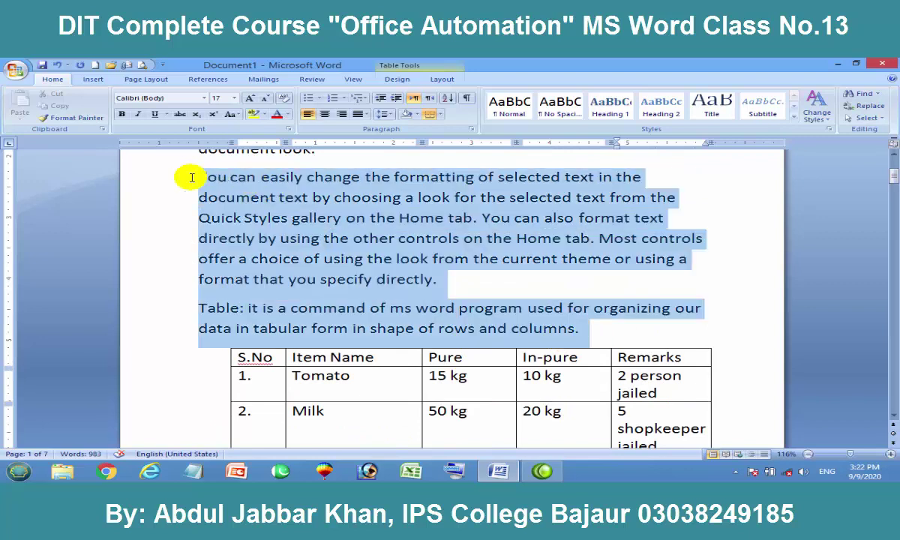
{"action": "key", "text": "ctrl+j"}
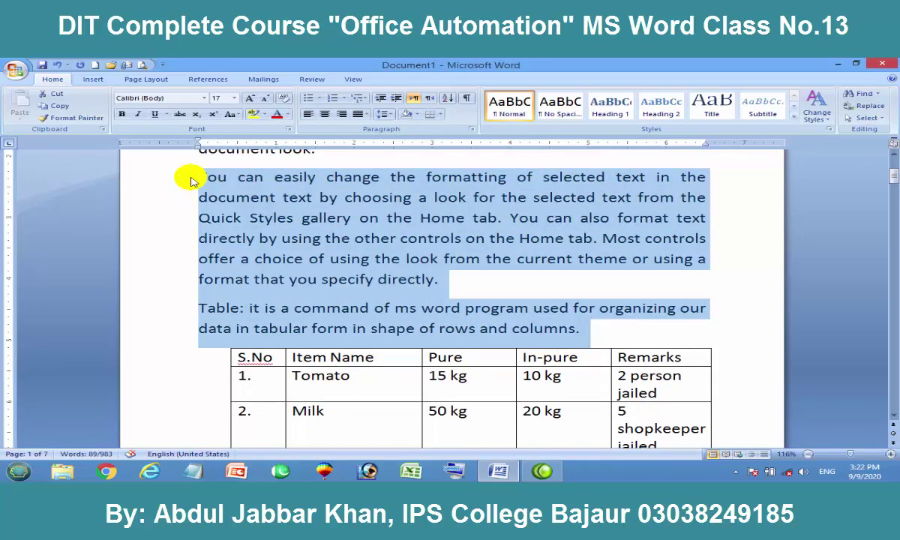
{"action": "scroll", "coordinate": [285, 191], "scroll_direction": "down", "scroll_amount": 3}
{"action": "scroll", "coordinate": [285, 191], "scroll_direction": "up", "scroll_amount": 2}
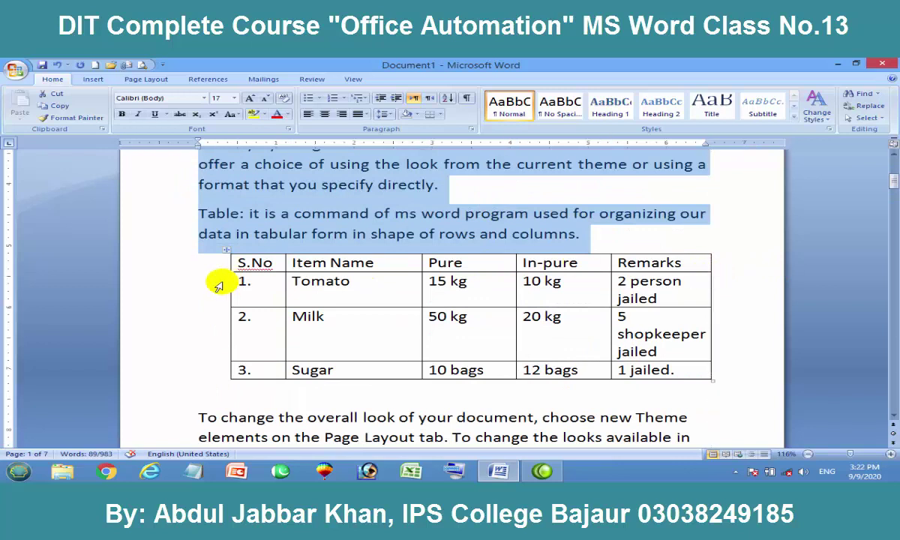
Extend the table's left edge further left and narrow the S.No column.
{"action": "left_click_drag", "start_coordinate": [231, 286], "coordinate": [196, 290]}
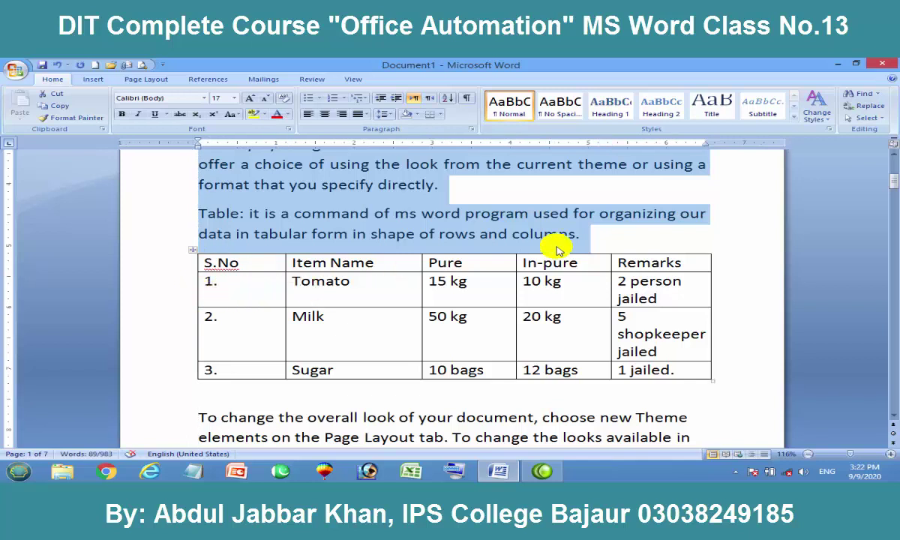
{"action": "left_click", "coordinate": [583, 241]}
{"action": "left_click_drag", "start_coordinate": [195, 290], "coordinate": [196, 290]}
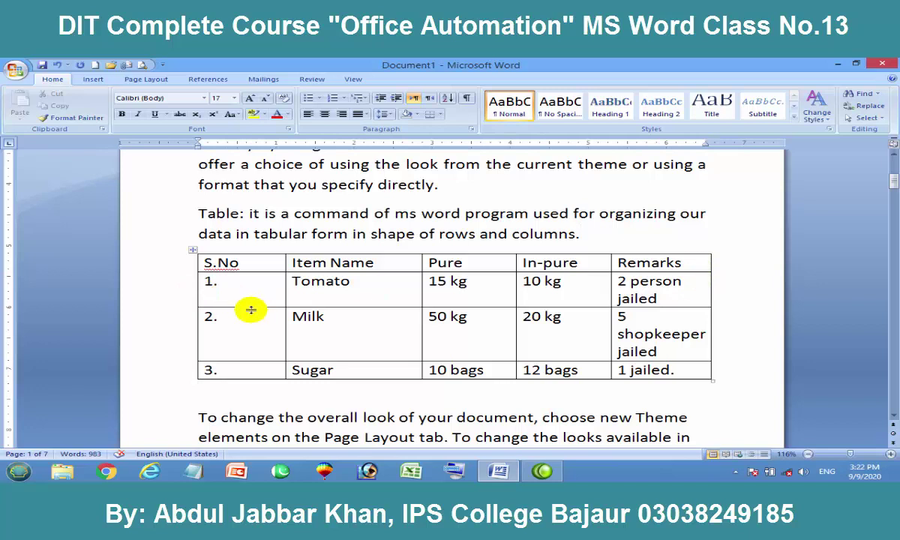
{"action": "left_click_drag", "start_coordinate": [285, 297], "coordinate": [235, 298]}
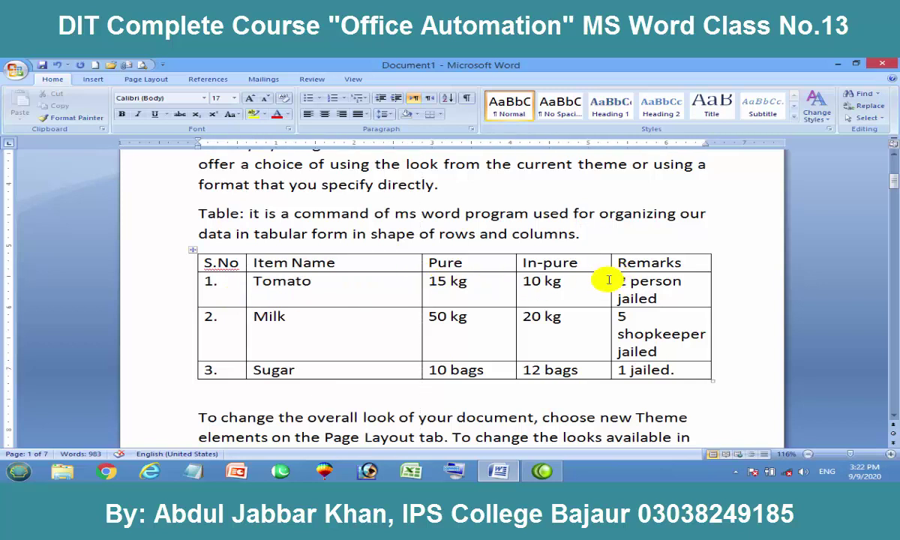
Resize the Item Name, Pure, In-pure and Remarks columns so remarks fit on one line.
{"action": "left_click_drag", "start_coordinate": [609, 280], "coordinate": [587, 280]}
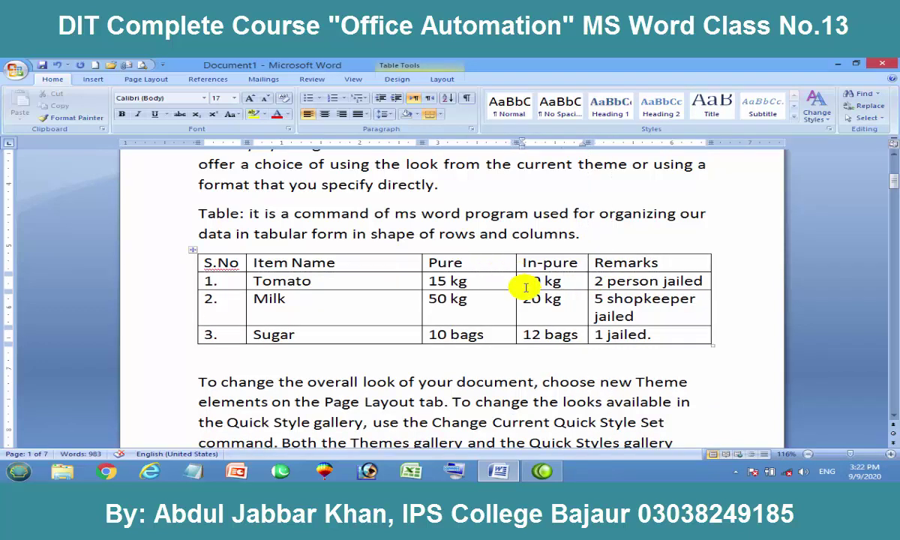
{"action": "left_click_drag", "start_coordinate": [516, 282], "coordinate": [490, 280]}
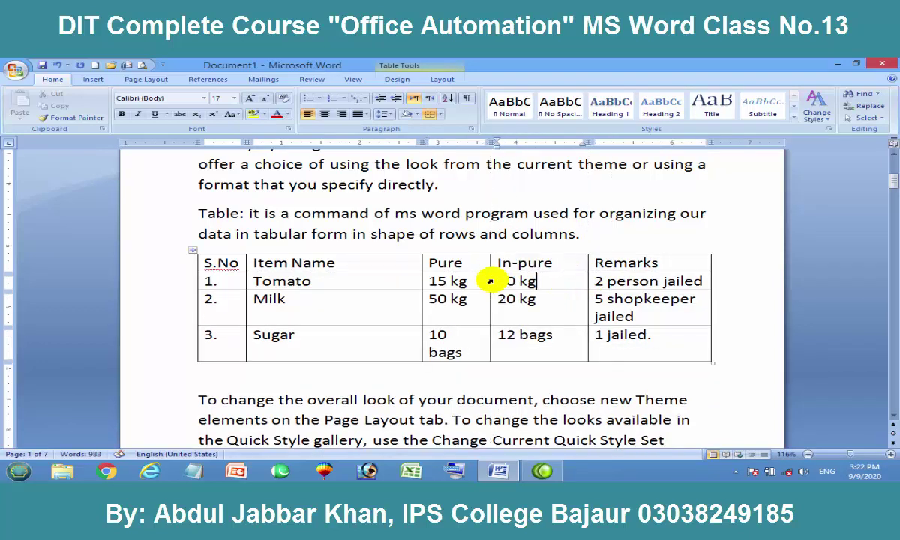
{"action": "left_click", "coordinate": [490, 281]}
{"action": "left_click", "coordinate": [493, 299]}
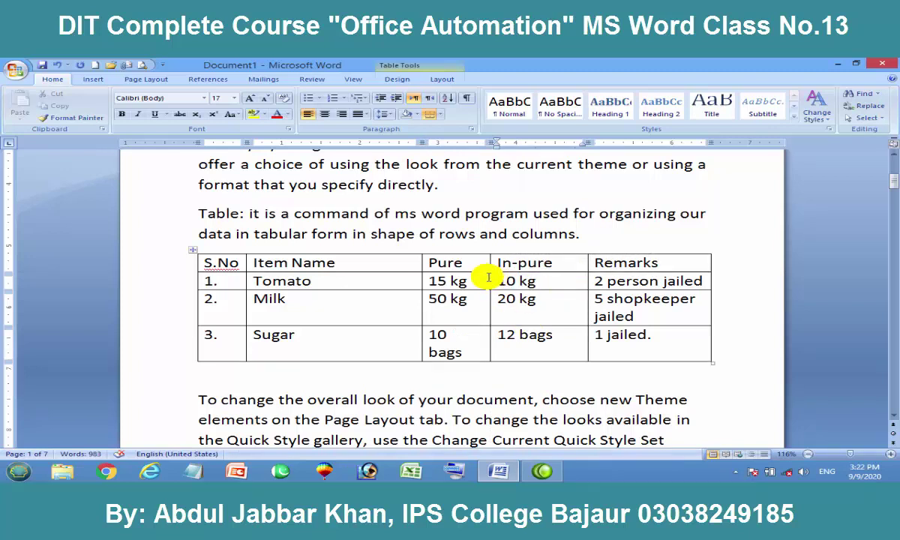
{"action": "left_click_drag", "start_coordinate": [491, 280], "coordinate": [505, 280]}
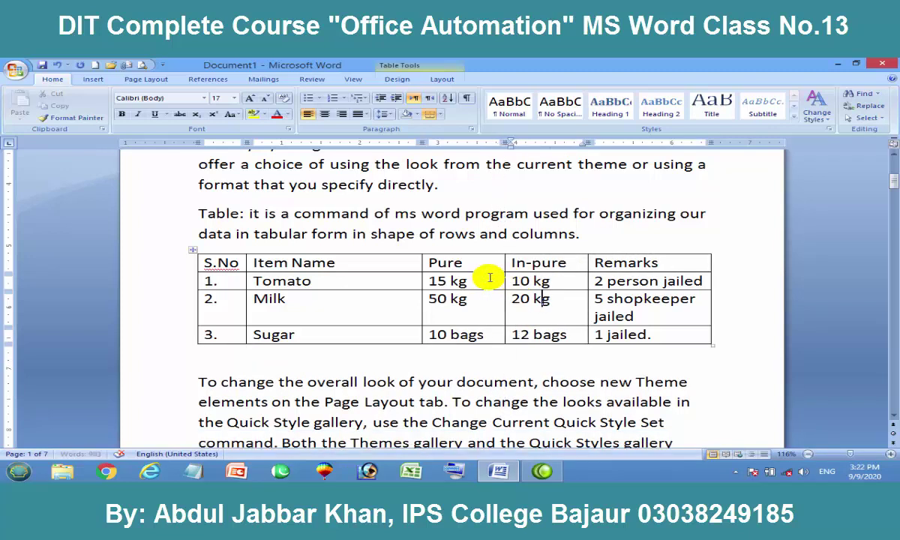
{"action": "left_click_drag", "start_coordinate": [422, 267], "coordinate": [388, 266]}
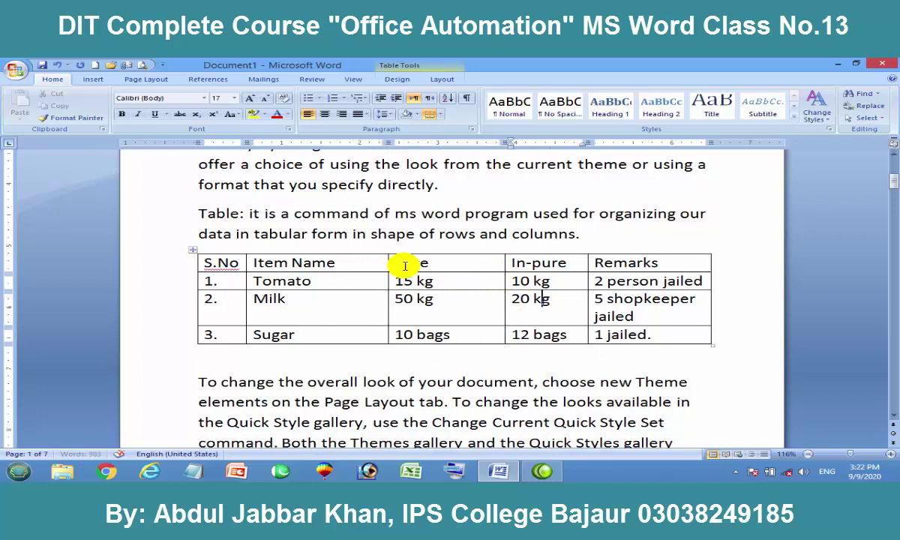
{"action": "left_click_drag", "start_coordinate": [503, 277], "coordinate": [465, 277]}
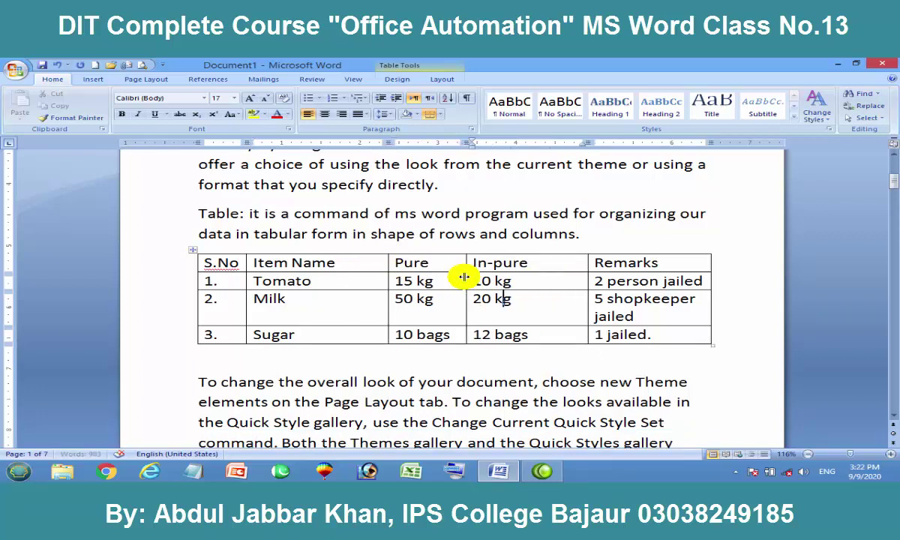
{"action": "left_click_drag", "start_coordinate": [587, 282], "coordinate": [563, 284]}
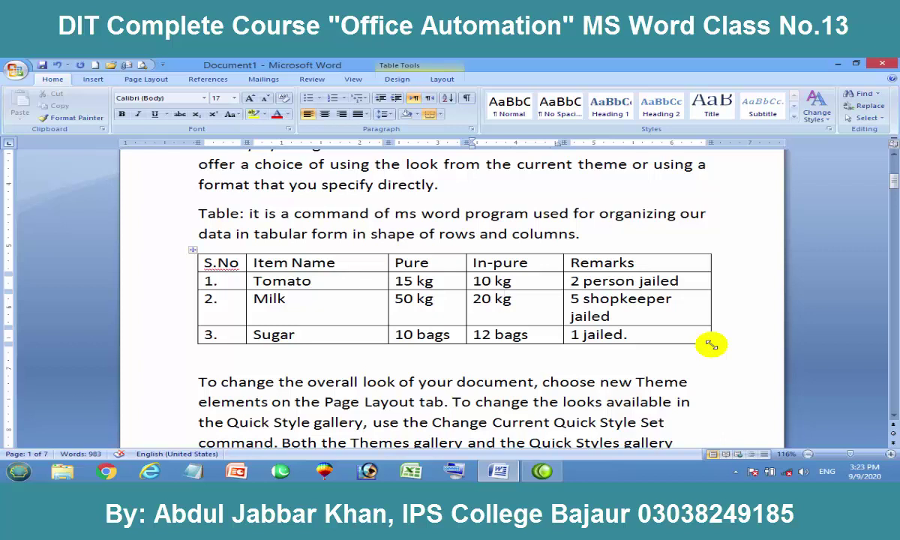
{"action": "left_click", "coordinate": [252, 360]}
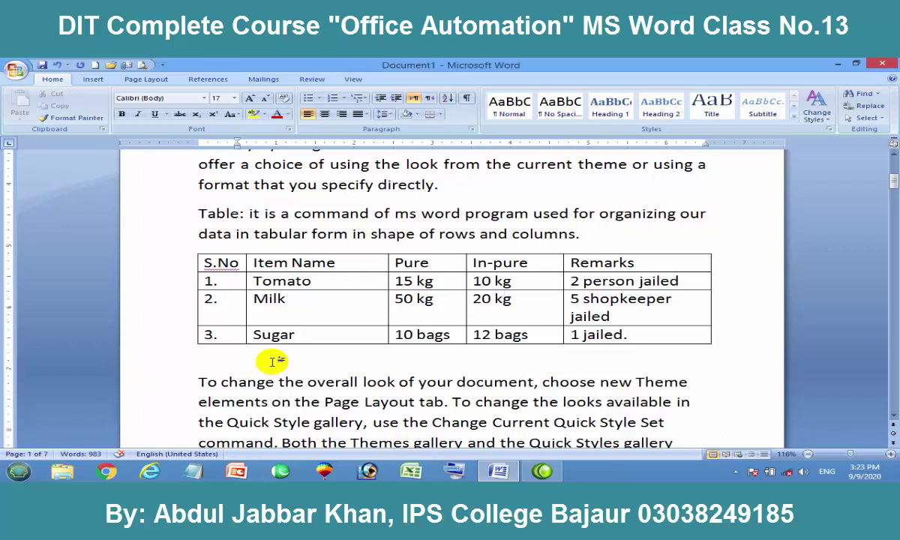
Add a blank line below the table, open Insert Table, then switch to Camtasia Studio.
{"action": "key", "text": "Return"}
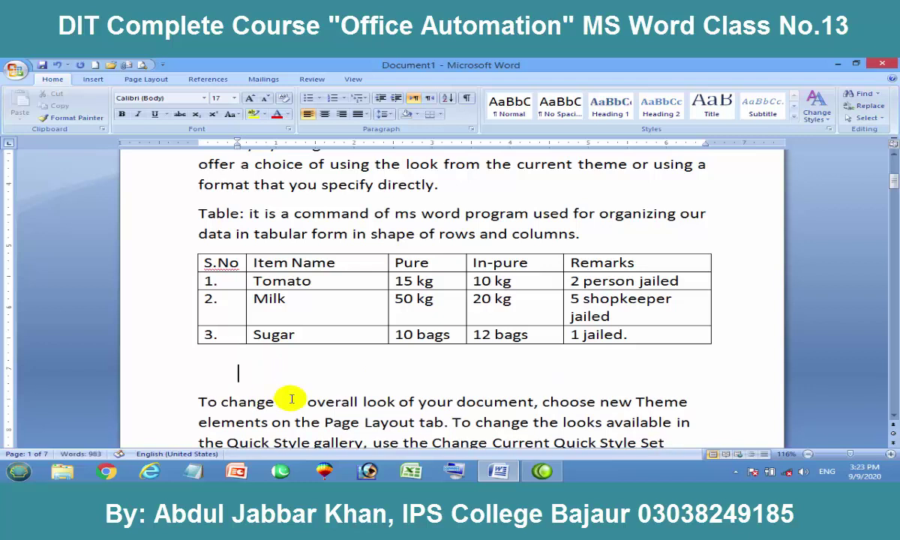
{"action": "left_click", "coordinate": [93, 79]}
{"action": "left_click", "coordinate": [120, 118]}
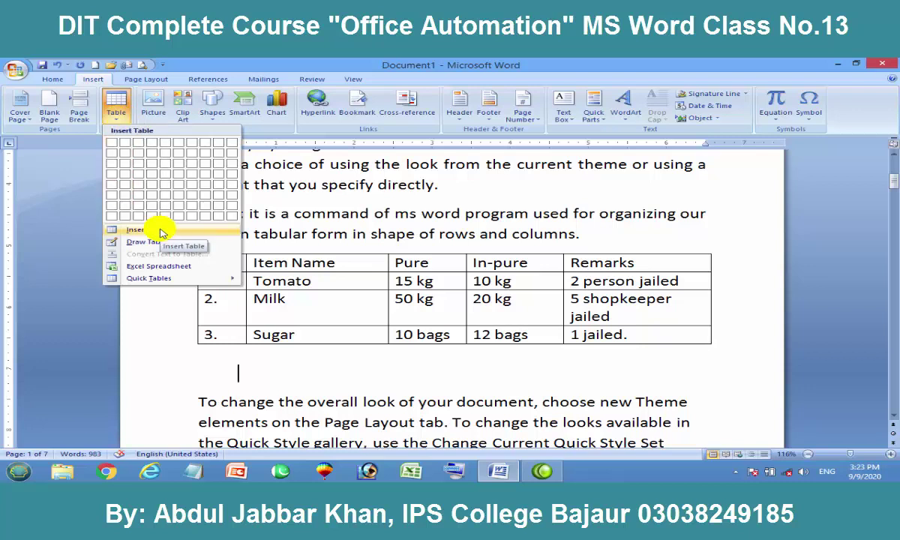
{"action": "left_click", "coordinate": [160, 233]}
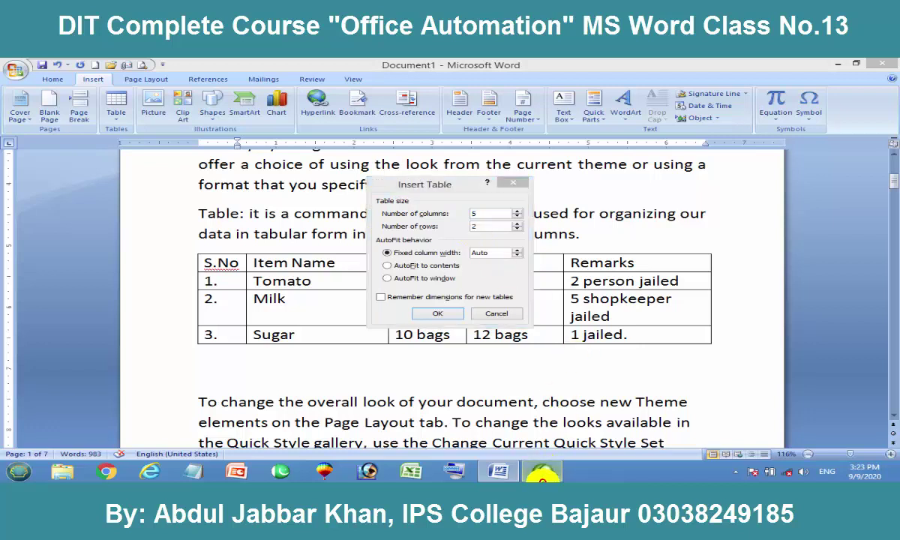
{"action": "left_click", "coordinate": [542, 471]}
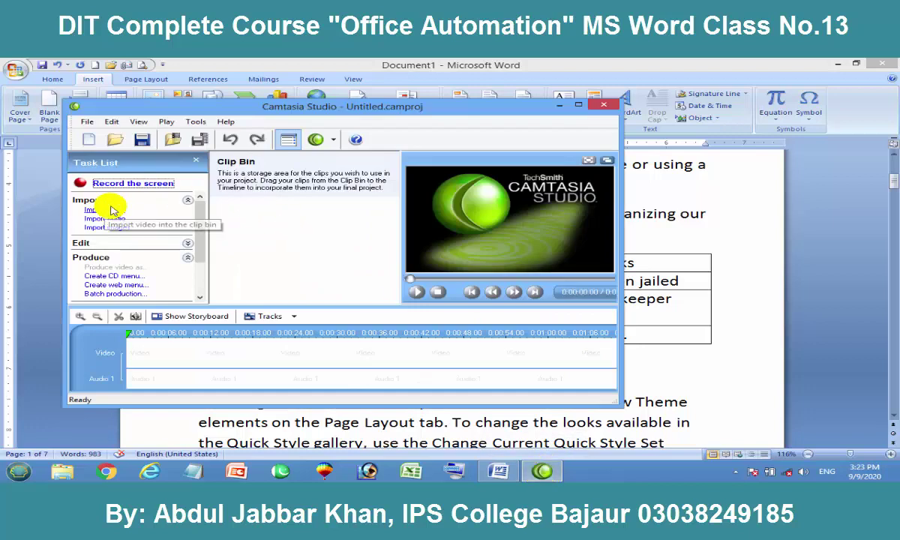
Minimize Camtasia Studio and hide the Camtasia Recorder to the system tray.
{"action": "left_click", "coordinate": [735, 472]}
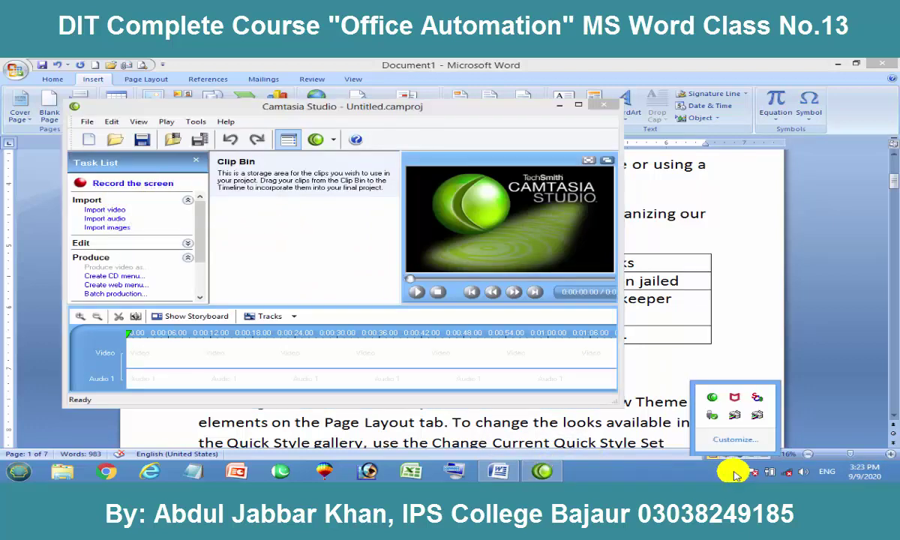
{"action": "left_click", "coordinate": [712, 399]}
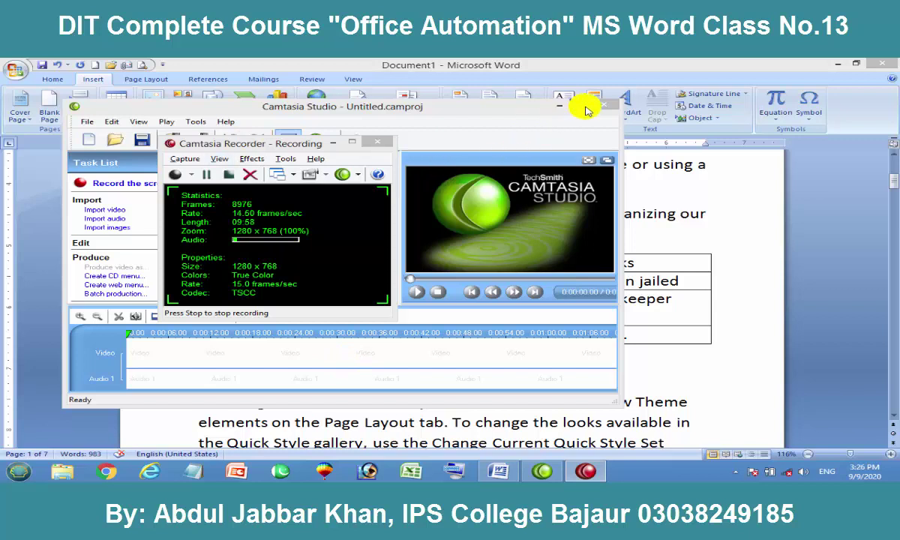
{"action": "left_click", "coordinate": [559, 105]}
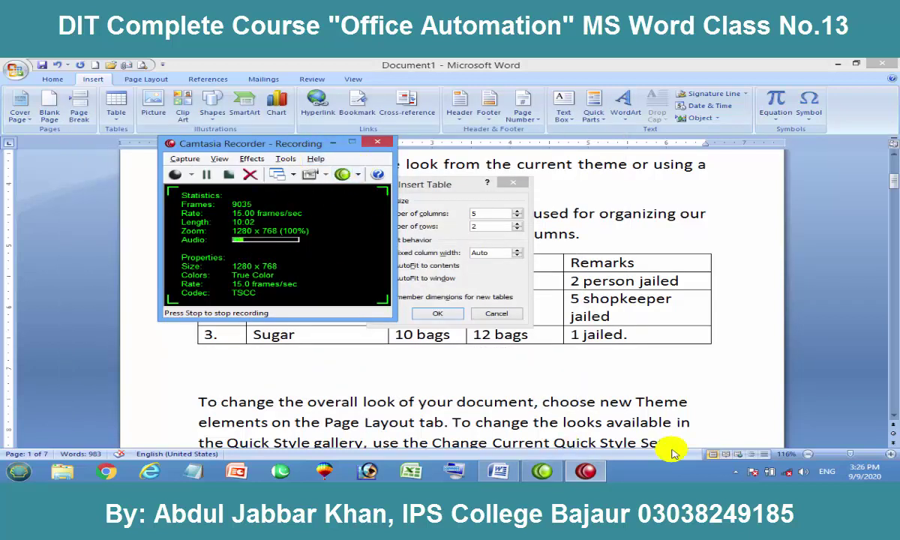
{"action": "left_click", "coordinate": [737, 471]}
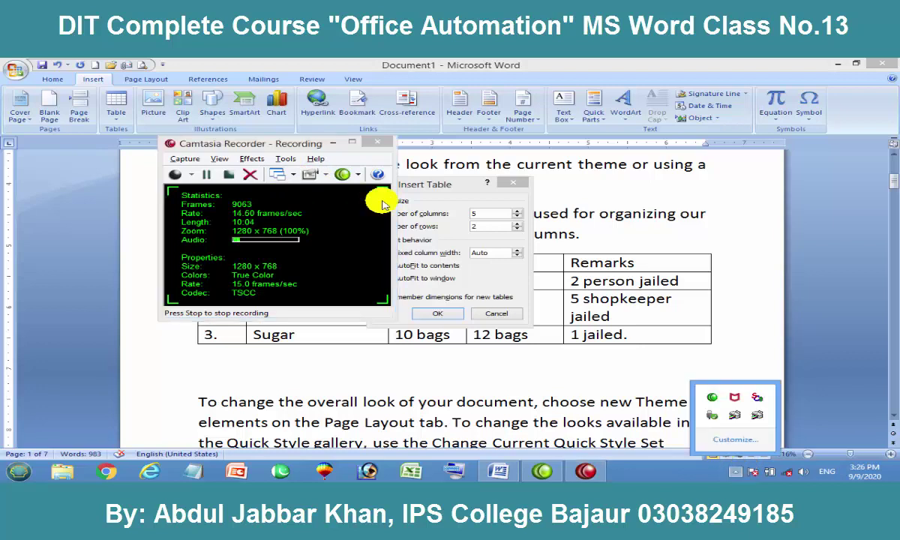
{"action": "left_click", "coordinate": [335, 143]}
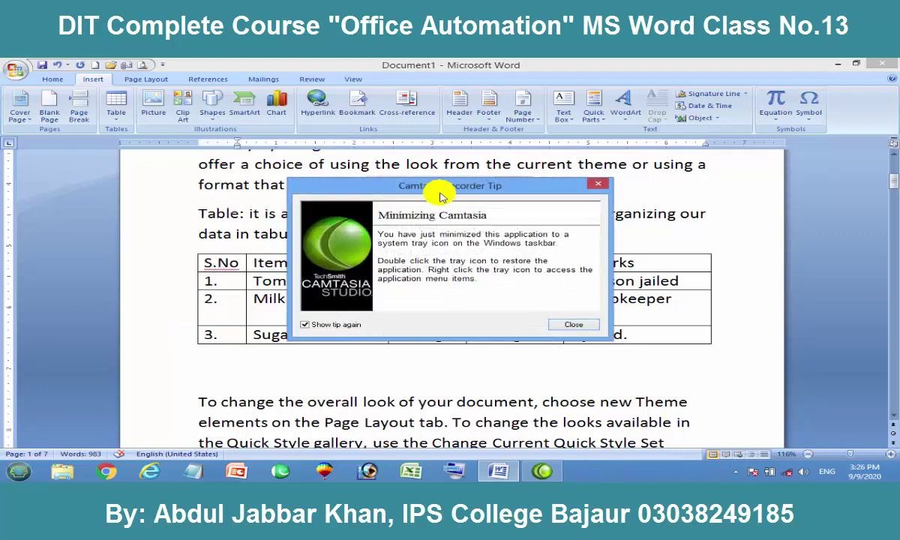
Dismiss the Camtasia tip and insert a 6-column, 4-row table with Auto column width.
{"action": "left_click", "coordinate": [569, 323]}
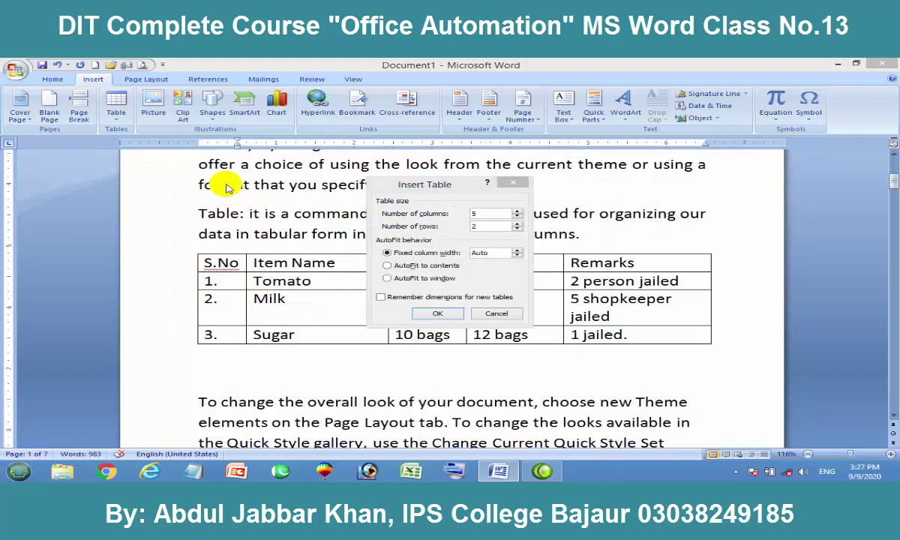
{"action": "left_click_drag", "start_coordinate": [441, 189], "coordinate": [323, 206]}
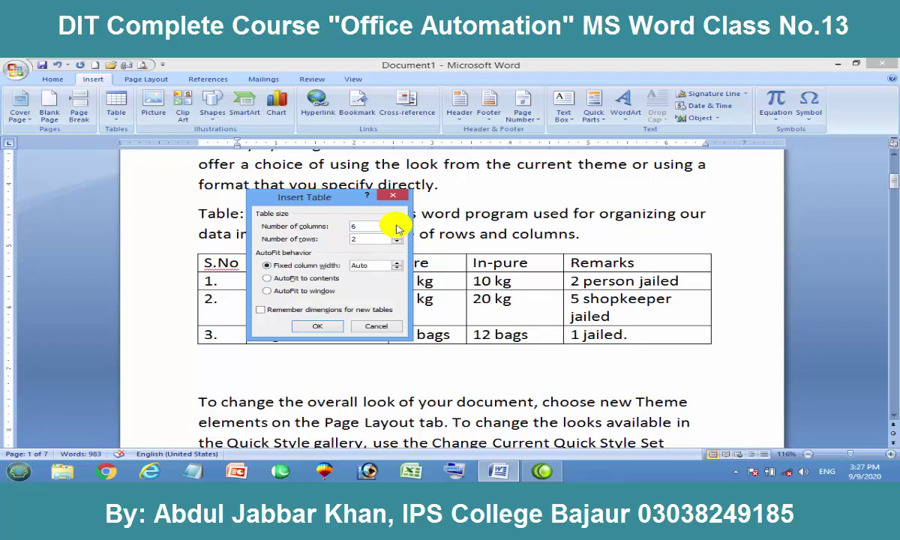
{"action": "left_click", "coordinate": [397, 223]}
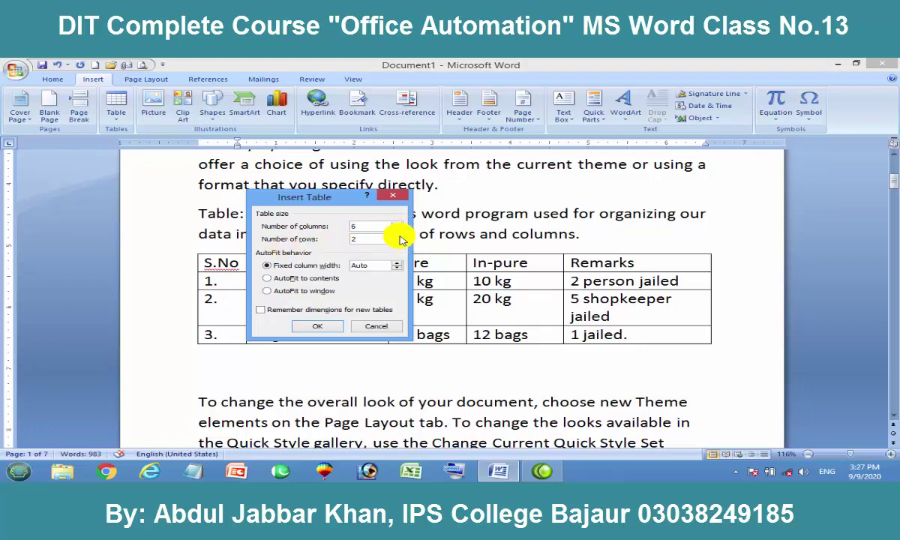
{"action": "left_click", "coordinate": [398, 237]}
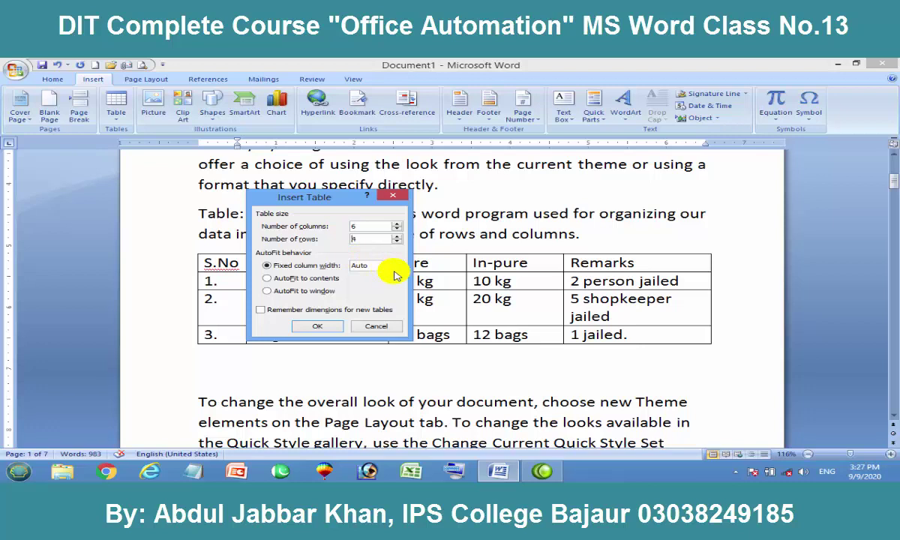
{"action": "left_click_drag", "start_coordinate": [349, 266], "coordinate": [403, 268]}
{"action": "left_click_drag", "start_coordinate": [386, 267], "coordinate": [330, 264]}
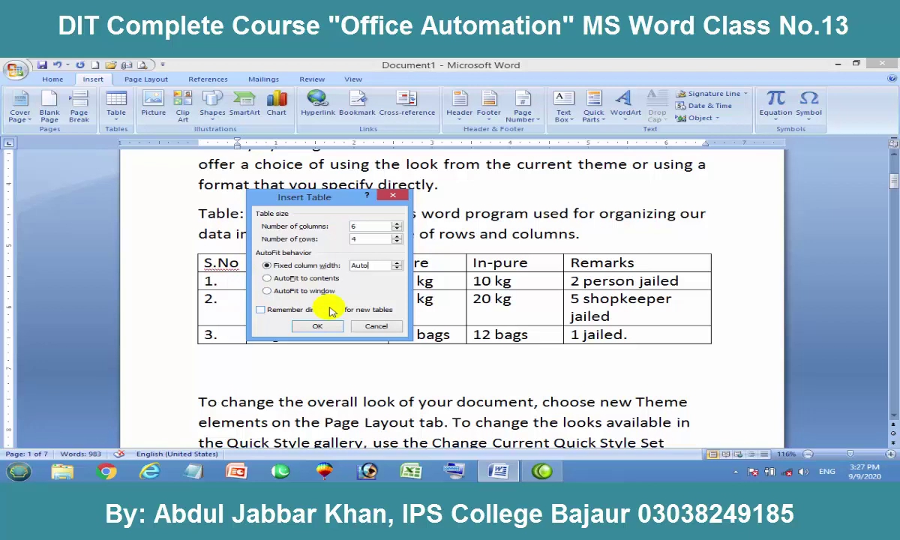
{"action": "left_click", "coordinate": [325, 328]}
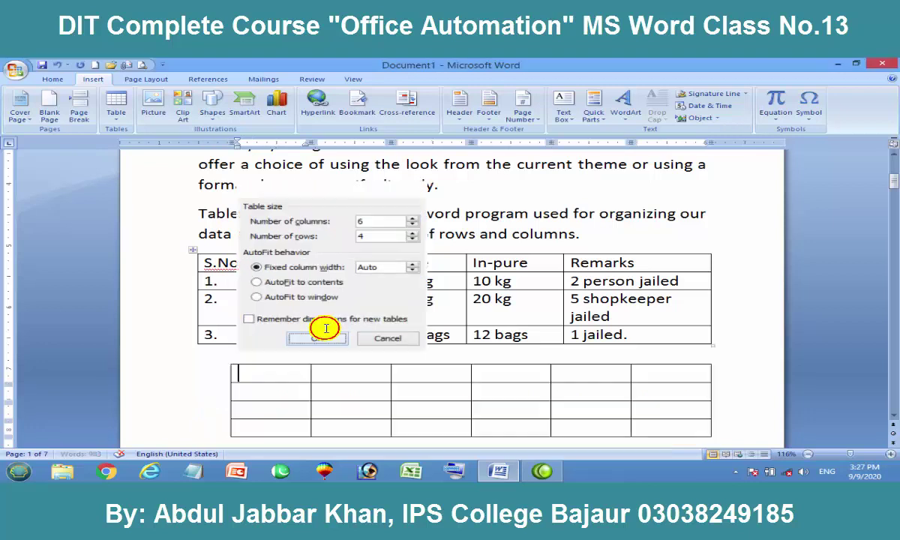
Select the whole item table and copy it.
{"action": "scroll", "coordinate": [569, 317], "scroll_direction": "down", "scroll_amount": 4}
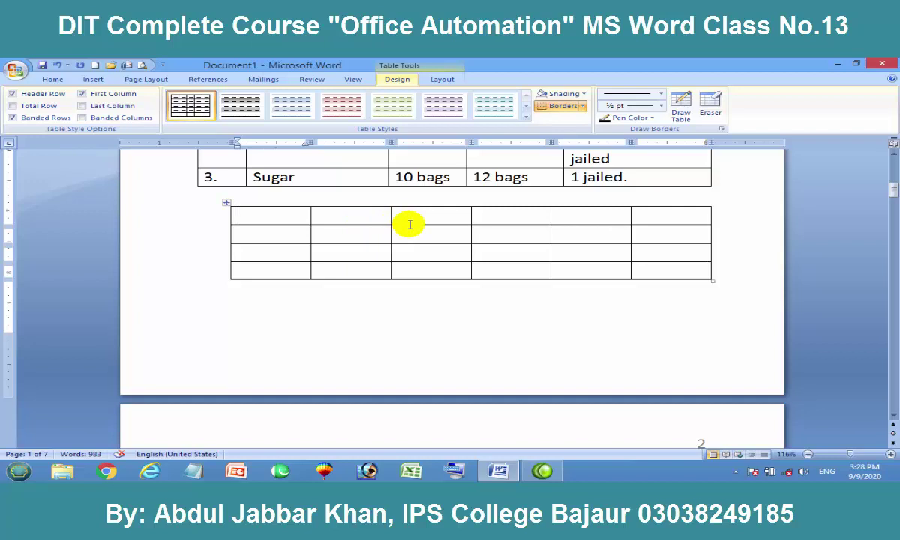
{"action": "scroll", "coordinate": [330, 201], "scroll_direction": "up", "scroll_amount": 2}
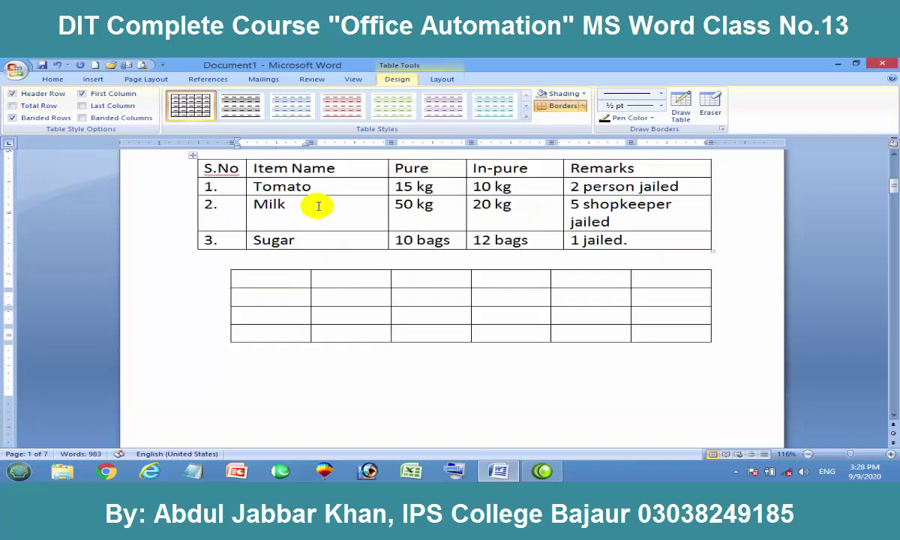
{"action": "scroll", "coordinate": [300, 218], "scroll_direction": "up", "scroll_amount": 1}
{"action": "left_click_drag", "start_coordinate": [219, 200], "coordinate": [607, 285]}
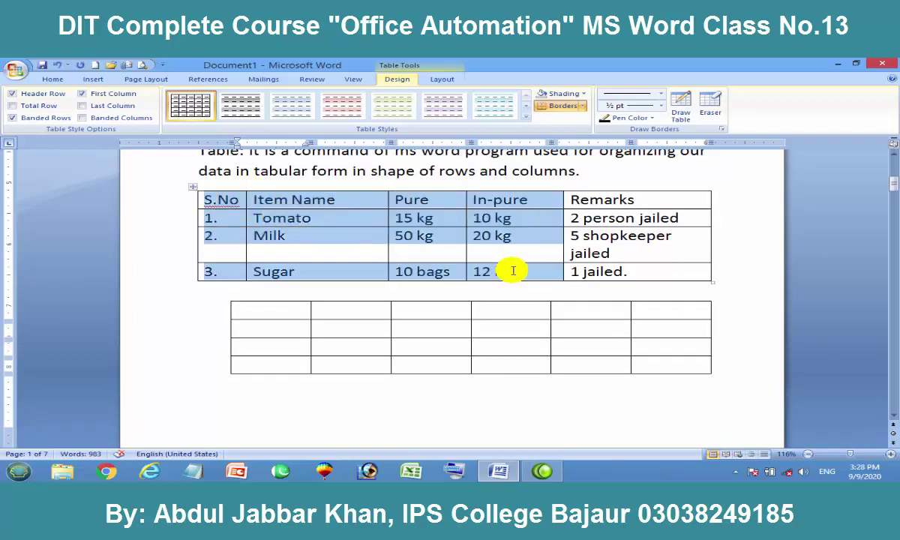
{"action": "left_click", "coordinate": [607, 285]}
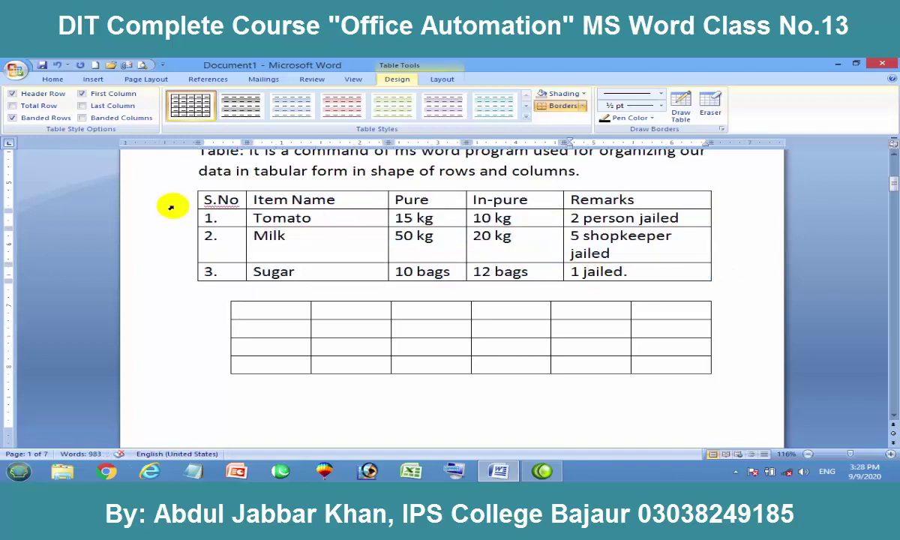
{"action": "left_click_drag", "start_coordinate": [223, 201], "coordinate": [587, 279]}
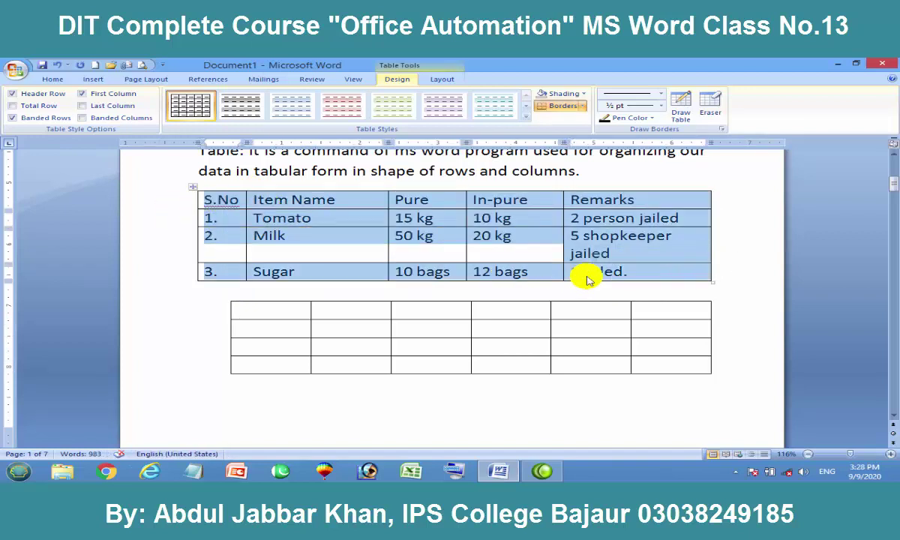
{"action": "right_click", "coordinate": [409, 218]}
{"action": "left_click", "coordinate": [443, 238]}
Paste the copied table as columns into the new table's first cell.
{"action": "left_click", "coordinate": [277, 311]}
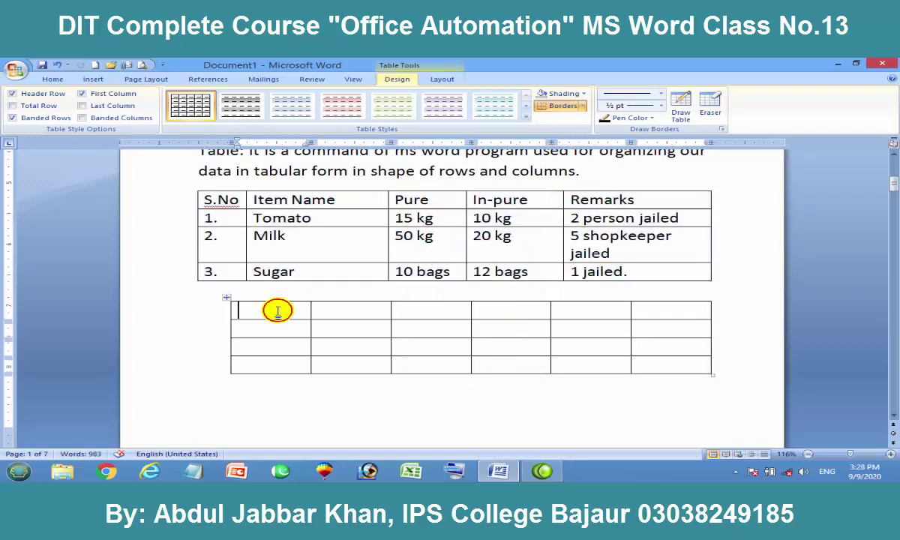
{"action": "right_click", "coordinate": [277, 311]}
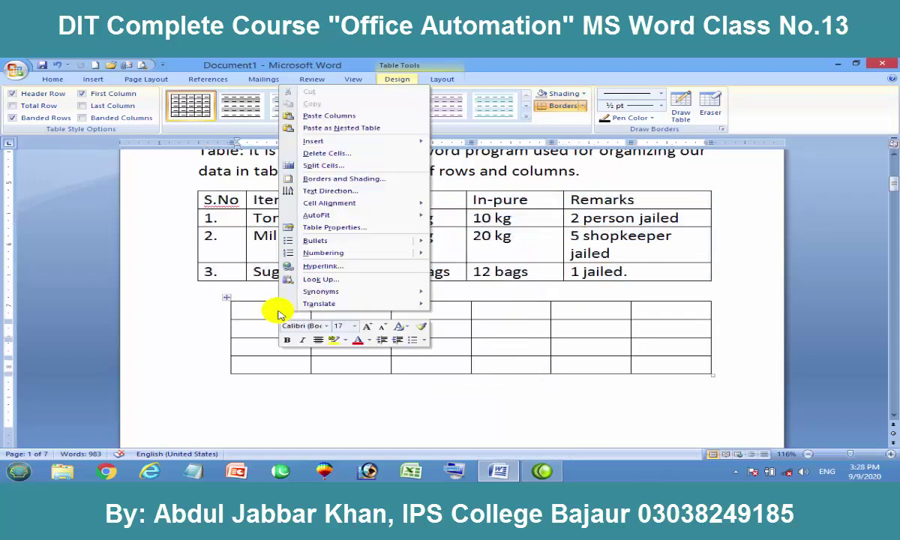
{"action": "left_click", "coordinate": [330, 118]}
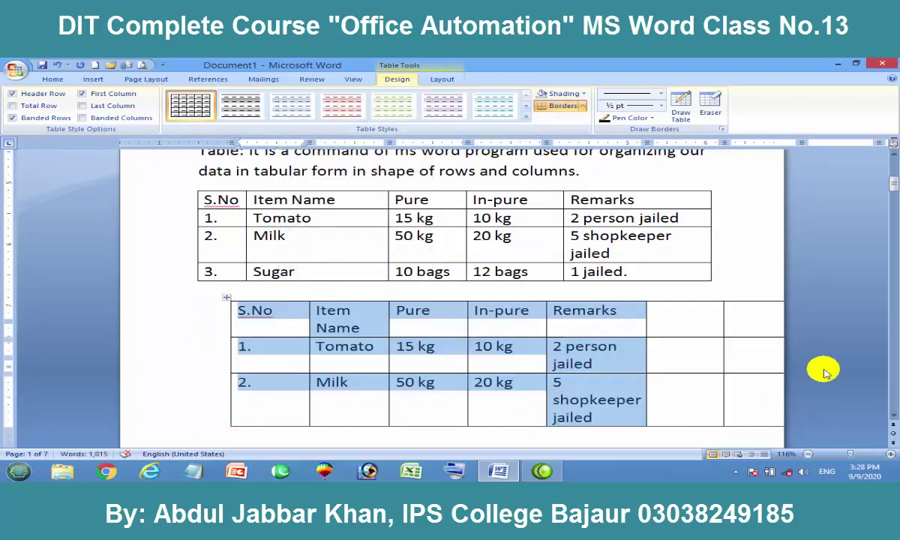
Select the empty cells in the extra columns and delete them with Layout > Delete Columns.
{"action": "mouse_move", "coordinate": [652, 309]}
{"action": "left_mouse_down"}
{"action": "mouse_move", "coordinate": [759, 341]}
{"action": "mouse_move", "coordinate": [769, 411]}
{"action": "left_mouse_up"}
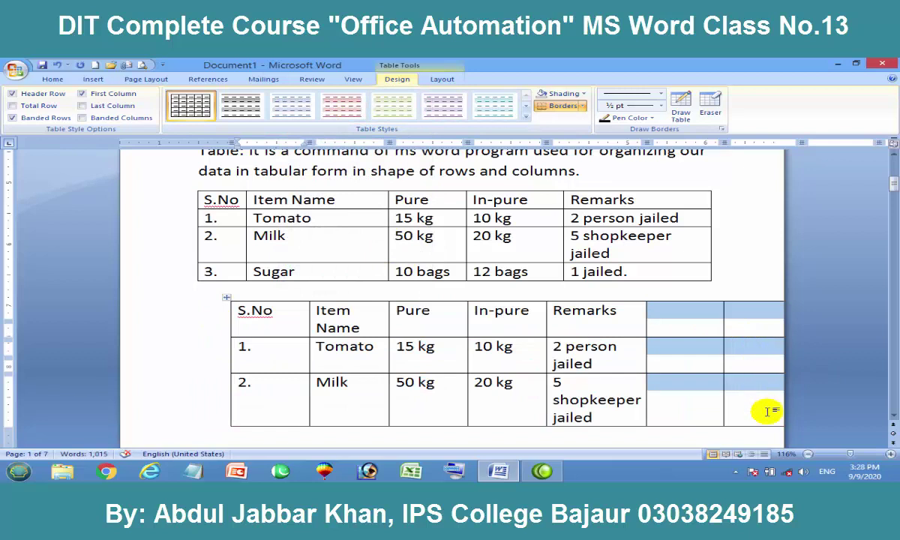
{"action": "scroll", "coordinate": [705, 338], "scroll_direction": "down", "scroll_amount": 1}
{"action": "scroll", "coordinate": [703, 334], "scroll_direction": "down", "scroll_amount": 2}
{"action": "scroll", "coordinate": [703, 334], "scroll_direction": "up", "scroll_amount": 1}
{"action": "scroll", "coordinate": [705, 336], "scroll_direction": "down", "scroll_amount": 2}
{"action": "scroll", "coordinate": [706, 336], "scroll_direction": "up", "scroll_amount": 2}
{"action": "scroll", "coordinate": [704, 334], "scroll_direction": "down", "scroll_amount": 2}
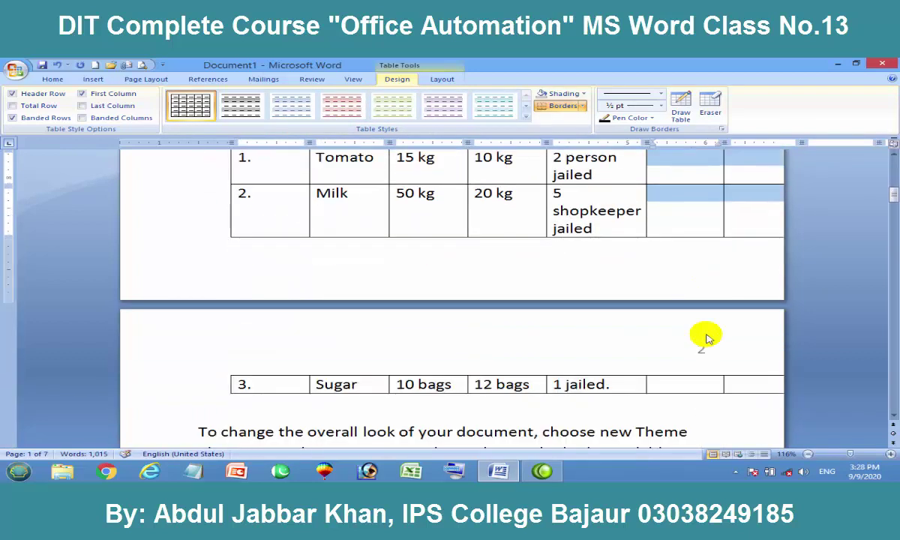
{"action": "scroll", "coordinate": [707, 342], "scroll_direction": "down", "scroll_amount": 2}
{"action": "left_click_drag", "start_coordinate": [656, 291], "coordinate": [749, 292]}
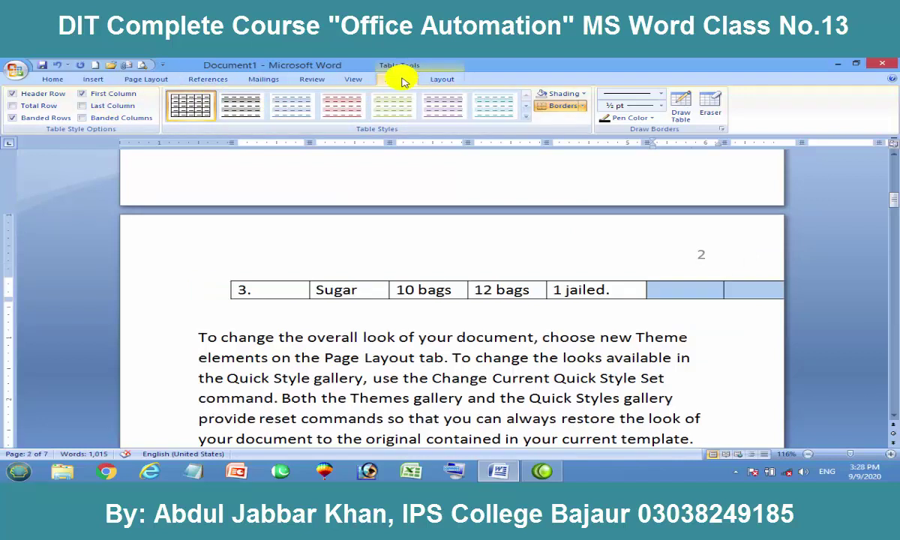
{"action": "left_click", "coordinate": [449, 81]}
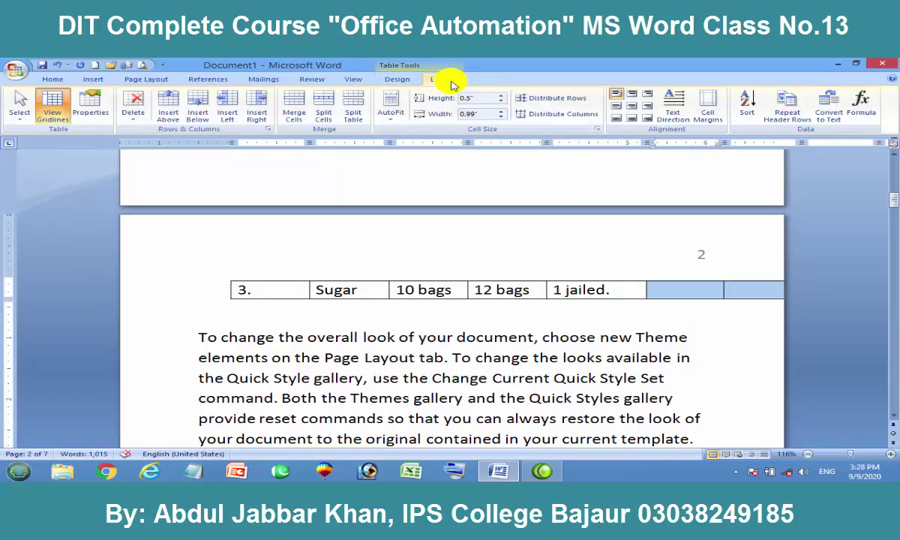
{"action": "left_click", "coordinate": [133, 114]}
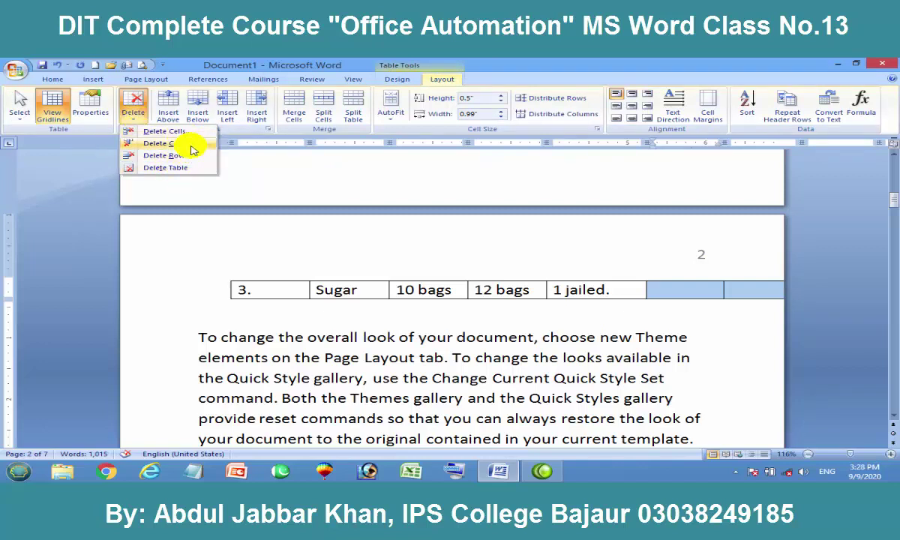
{"action": "left_click", "coordinate": [188, 143]}
Repeat Delete Columns on the remaining empty cells until five columns remain, then select the copied table.
{"action": "scroll", "coordinate": [712, 303], "scroll_direction": "up", "scroll_amount": 3}
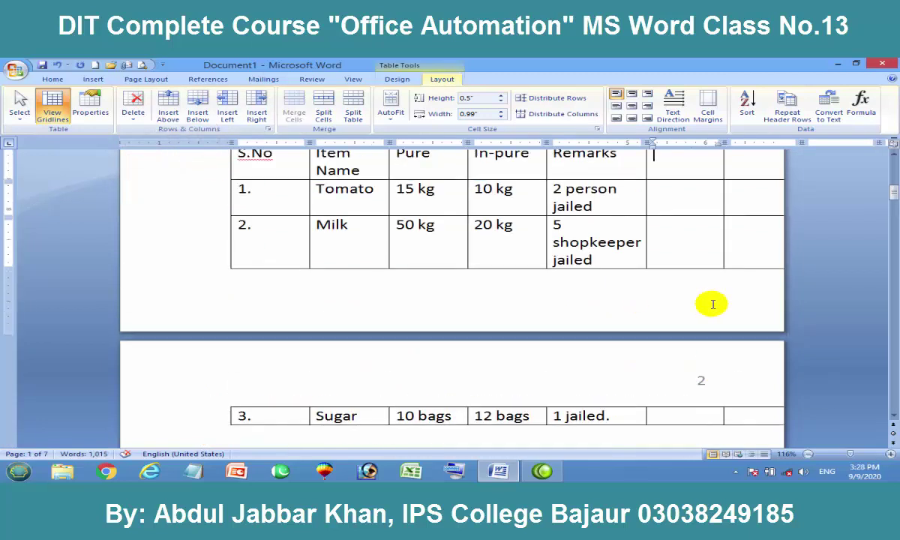
{"action": "scroll", "coordinate": [707, 305], "scroll_direction": "up", "scroll_amount": 5}
{"action": "mouse_move", "coordinate": [690, 307]}
{"action": "left_mouse_down"}
{"action": "mouse_move", "coordinate": [744, 345]}
{"action": "mouse_move", "coordinate": [733, 217]}
{"action": "left_mouse_up"}
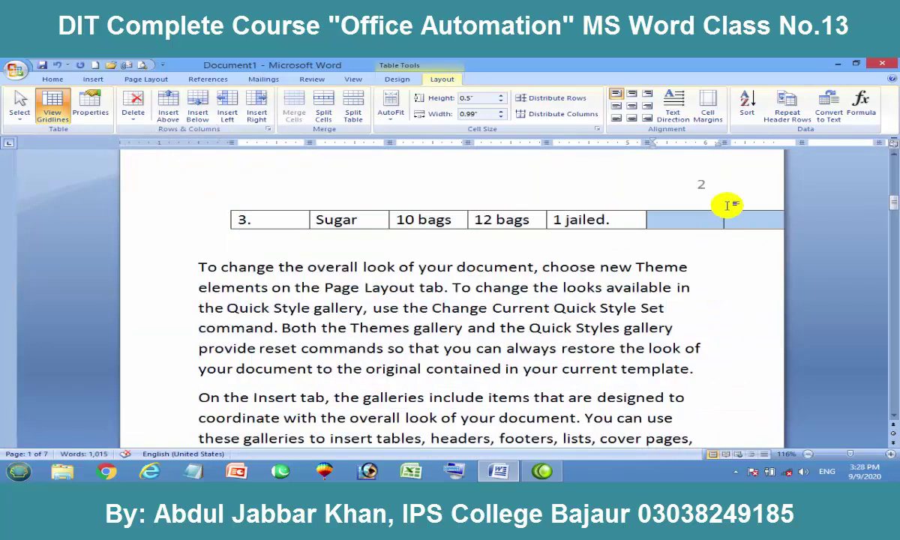
{"action": "left_click", "coordinate": [133, 111]}
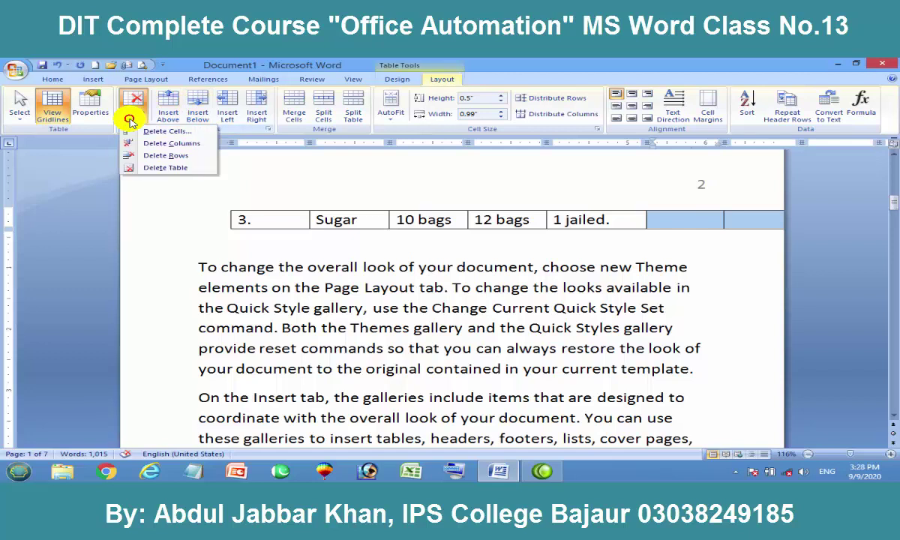
{"action": "left_click", "coordinate": [182, 143]}
{"action": "scroll", "coordinate": [630, 293], "scroll_direction": "up", "scroll_amount": 4}
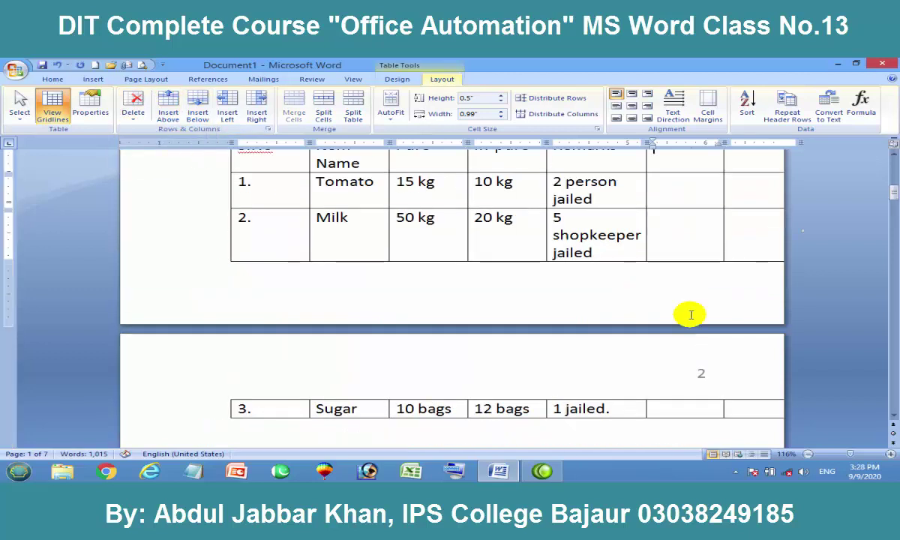
{"action": "scroll", "coordinate": [450, 247], "scroll_direction": "up", "scroll_amount": 3}
{"action": "mouse_move", "coordinate": [675, 285]}
{"action": "left_mouse_down"}
{"action": "mouse_move", "coordinate": [736, 323]}
{"action": "mouse_move", "coordinate": [722, 287]}
{"action": "left_mouse_up"}
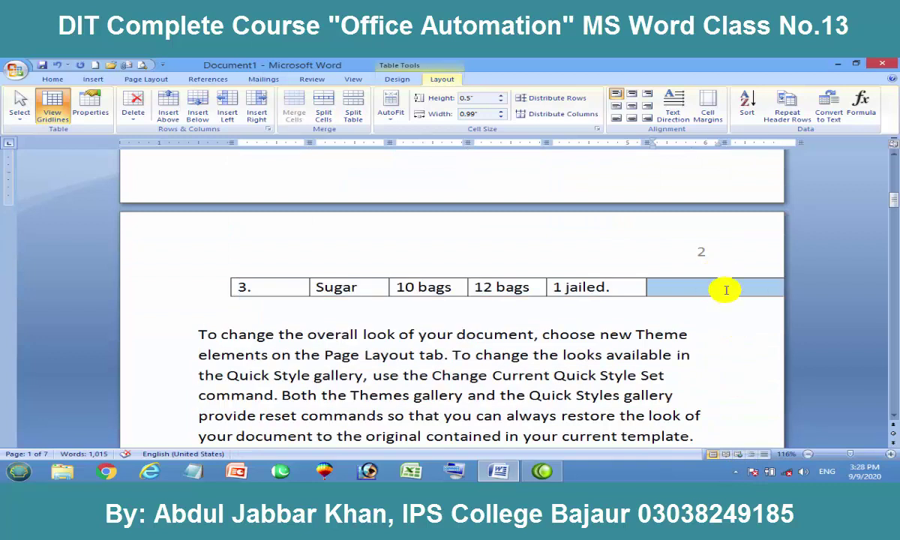
{"action": "left_click", "coordinate": [133, 111]}
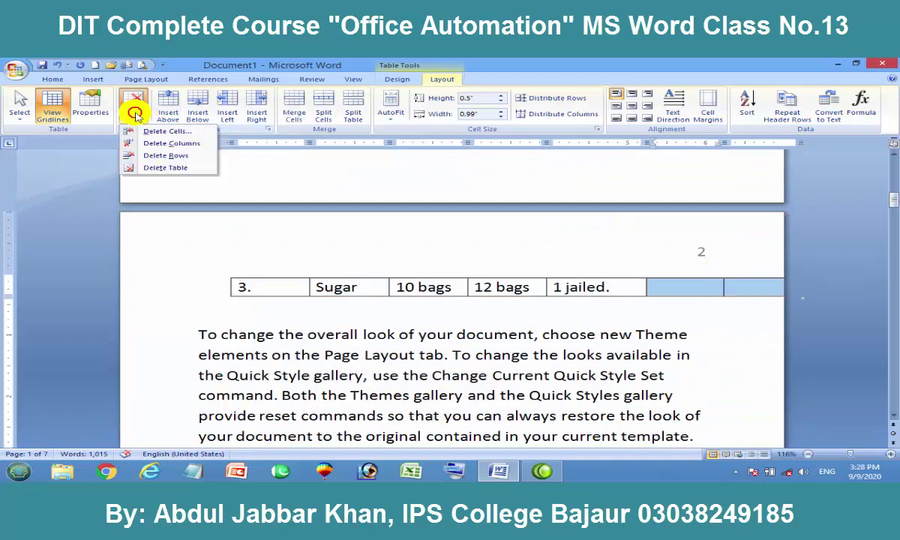
{"action": "left_click", "coordinate": [174, 142]}
{"action": "scroll", "coordinate": [298, 197], "scroll_direction": "up", "scroll_amount": 5}
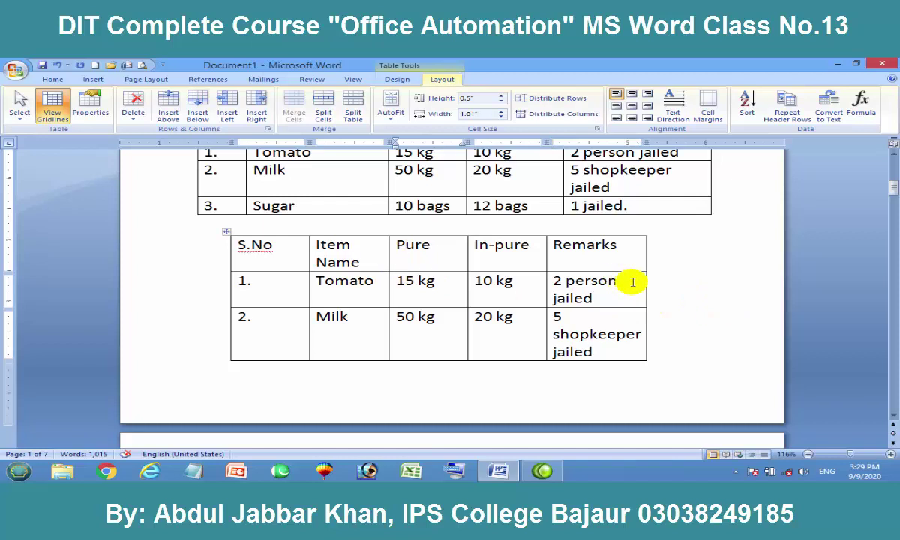
{"action": "left_click", "coordinate": [227, 233]}
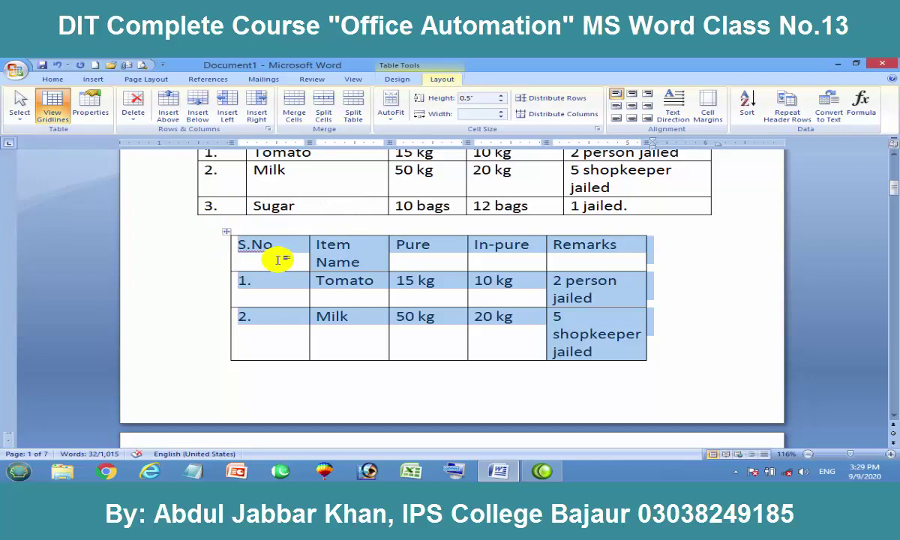
Clear the copied table's contents and remove the empty table with Delete Table.
{"action": "key", "text": "Delete"}
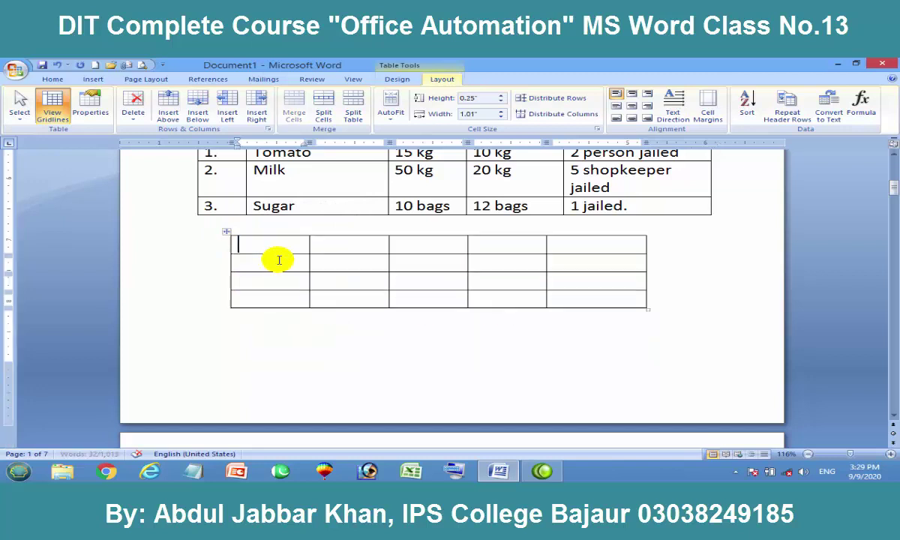
{"action": "left_click_drag", "start_coordinate": [267, 240], "coordinate": [591, 303]}
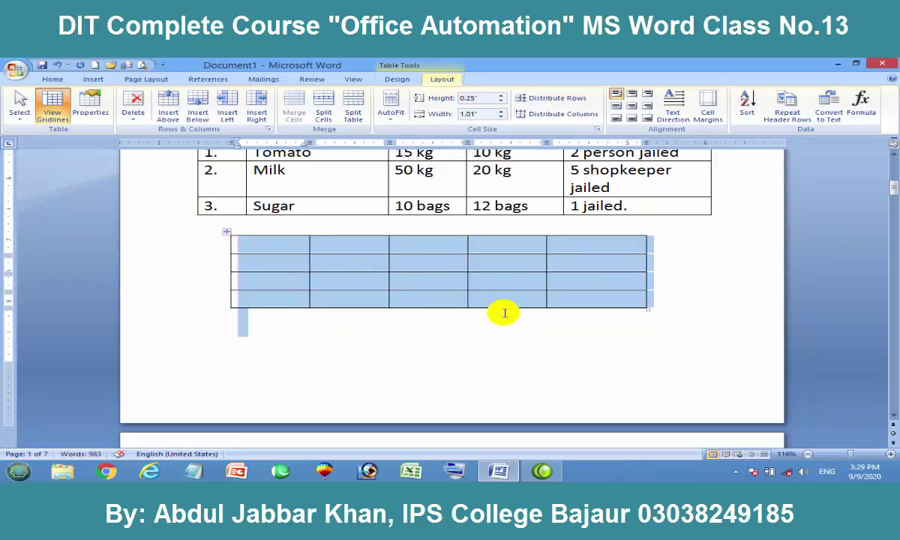
{"action": "key", "text": "Left"}
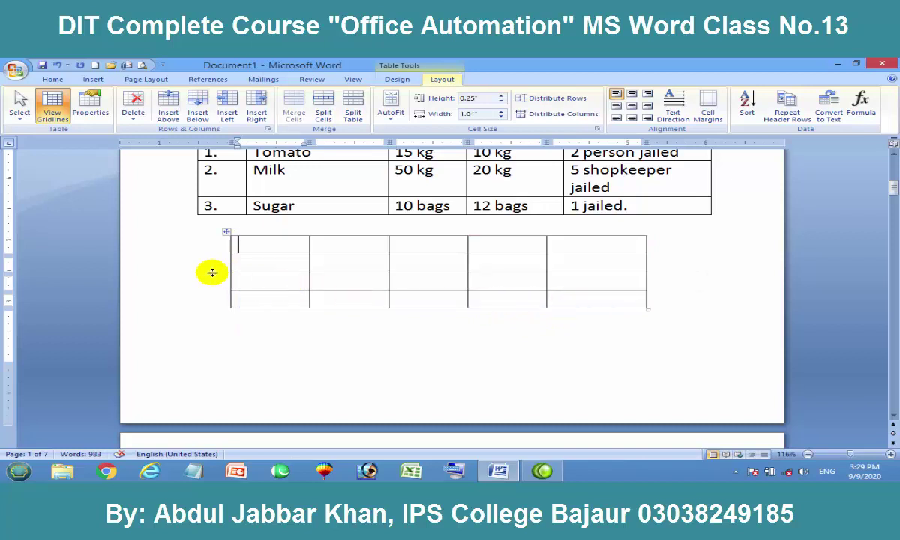
{"action": "left_click", "coordinate": [229, 235]}
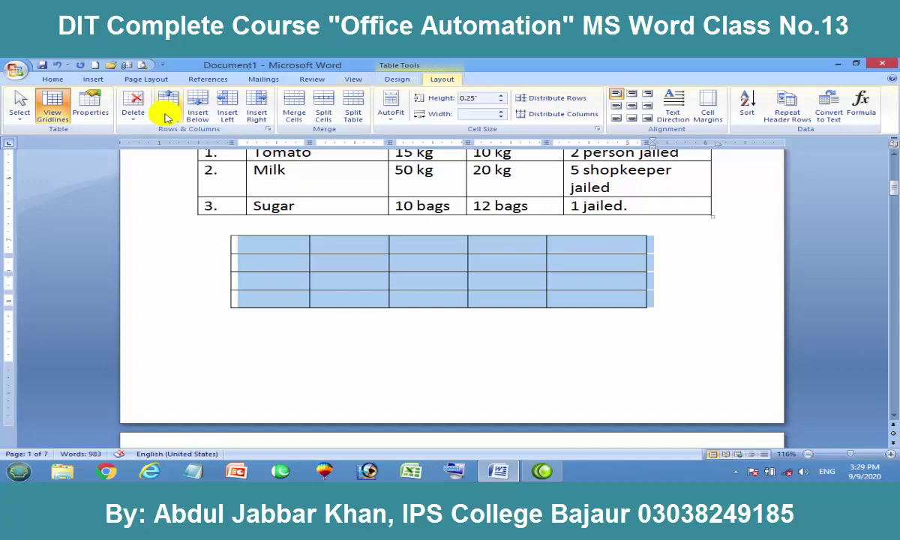
{"action": "left_click", "coordinate": [133, 109]}
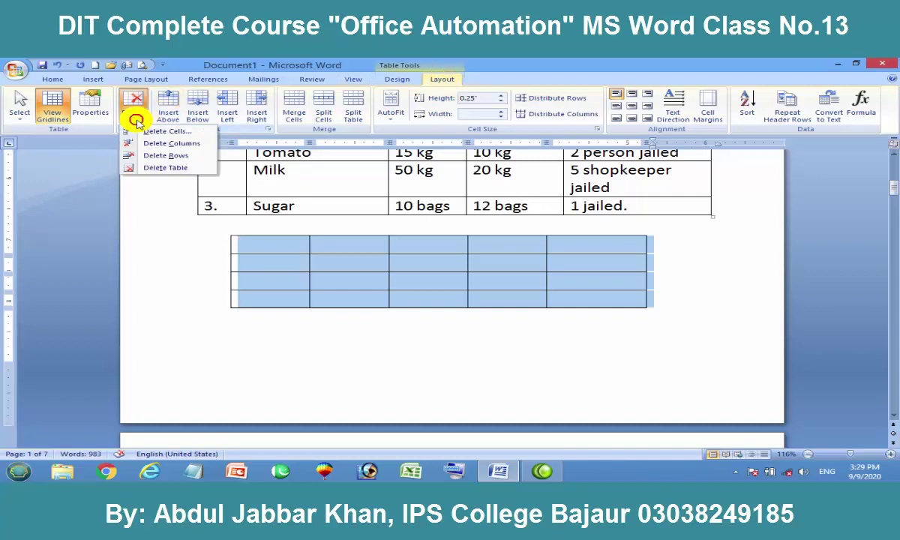
{"action": "left_click", "coordinate": [166, 174]}
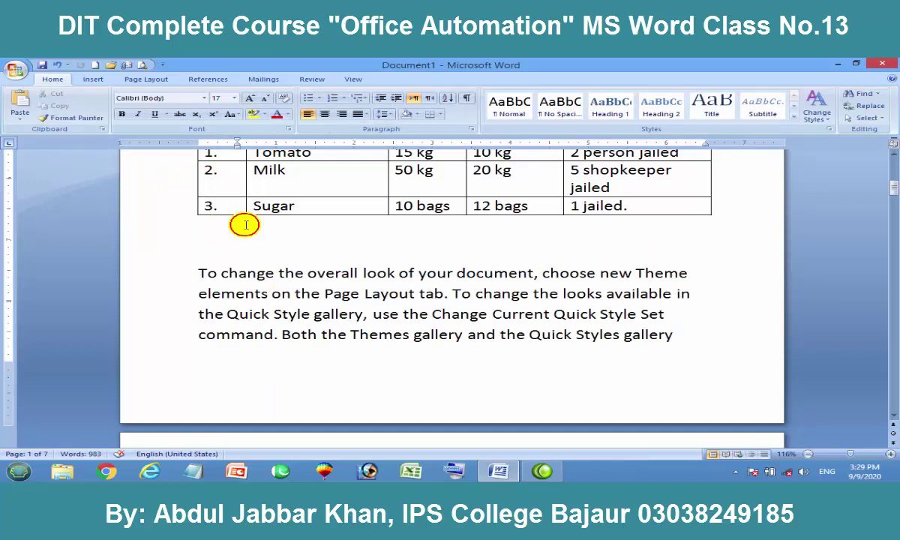
{"action": "scroll", "coordinate": [246, 259], "scroll_direction": "up", "scroll_amount": 1}
Click into the Milk cell and look over the Table Tools Design and Layout tabs.
{"action": "left_click", "coordinate": [93, 79]}
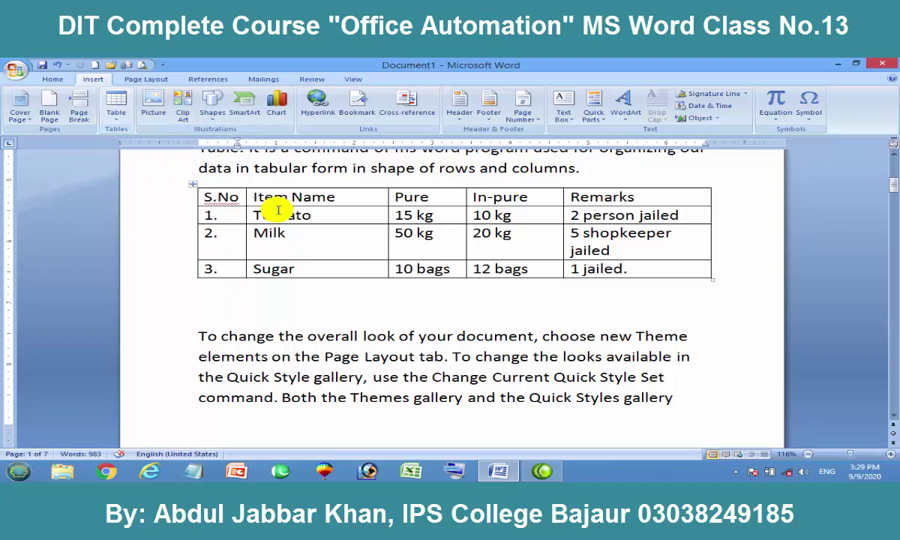
{"action": "left_click", "coordinate": [312, 235]}
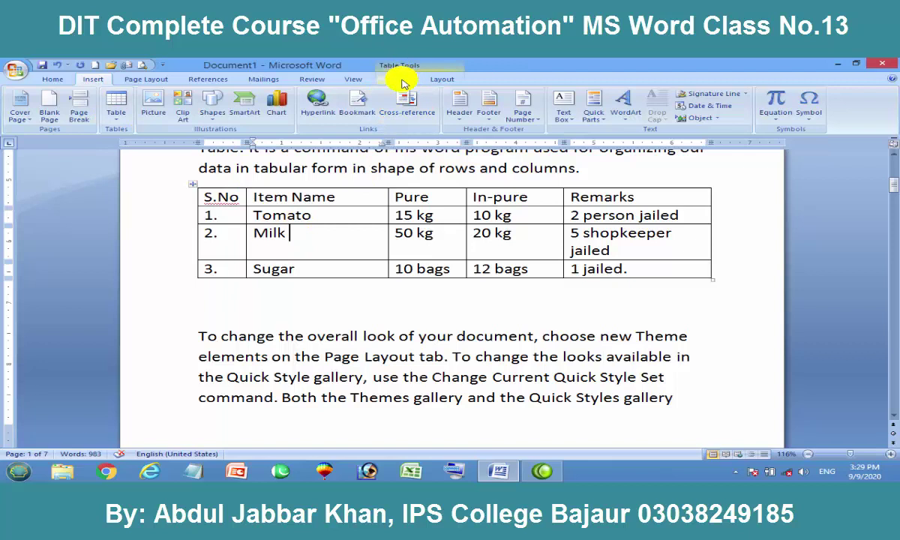
{"action": "left_click", "coordinate": [397, 79]}
{"action": "left_click", "coordinate": [442, 79]}
{"action": "left_click", "coordinate": [401, 79]}
Insert a 5-column, 2-row table on the empty line below the item table.
{"action": "left_click", "coordinate": [240, 306]}
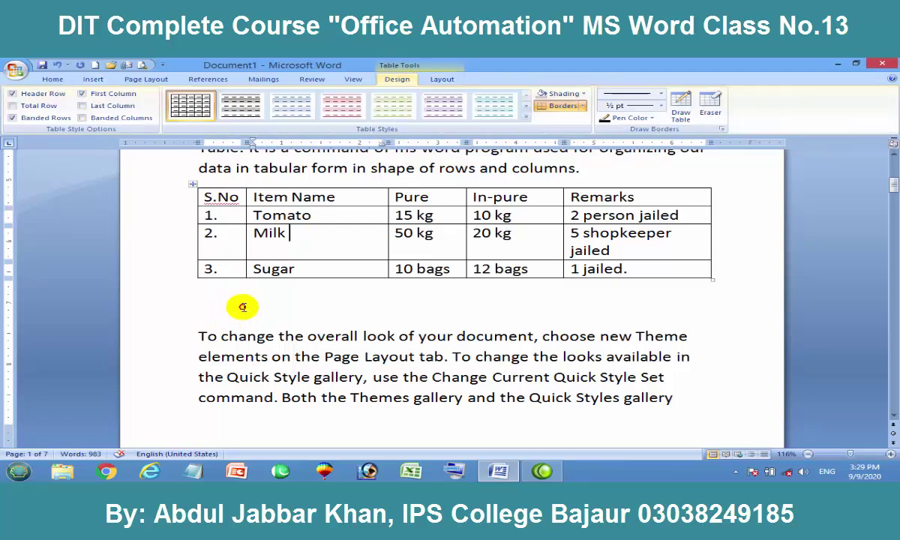
{"action": "left_click", "coordinate": [93, 79]}
{"action": "left_click", "coordinate": [117, 104]}
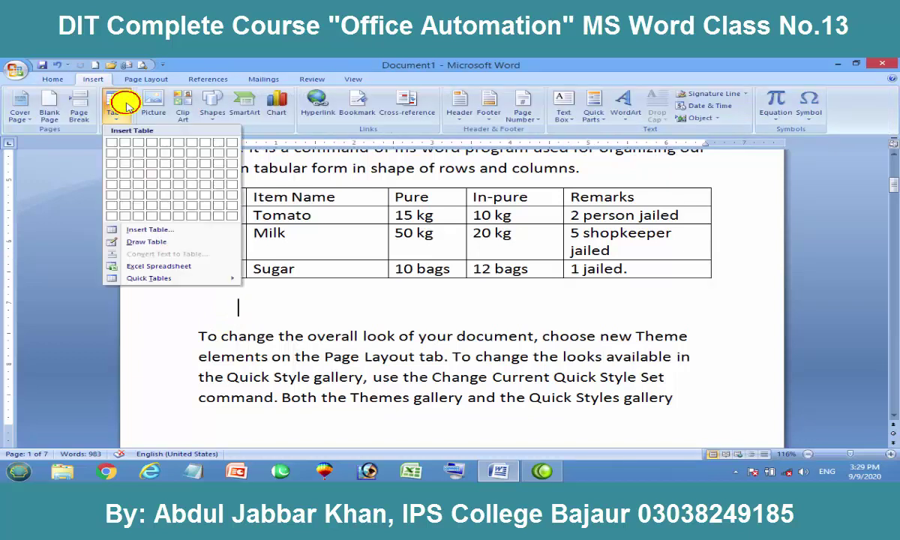
{"action": "left_click", "coordinate": [154, 229]}
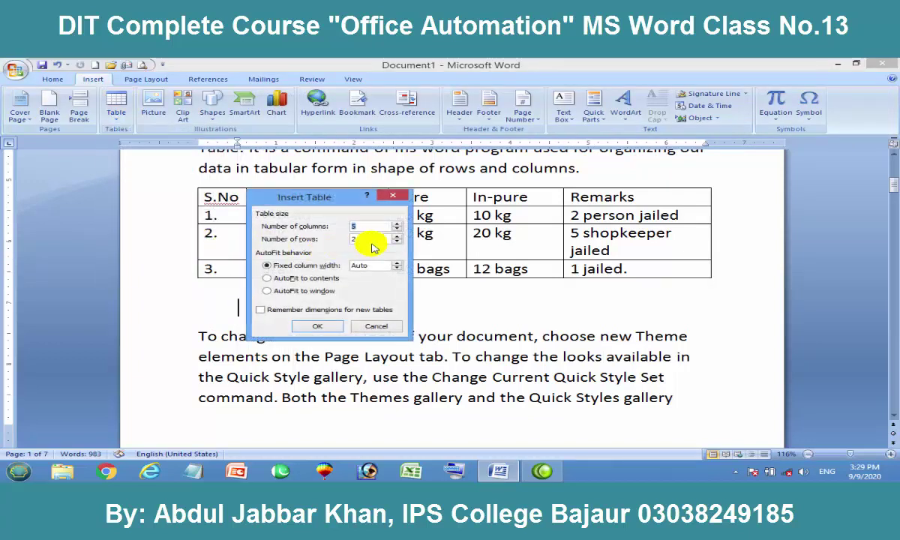
{"action": "left_click", "coordinate": [318, 323]}
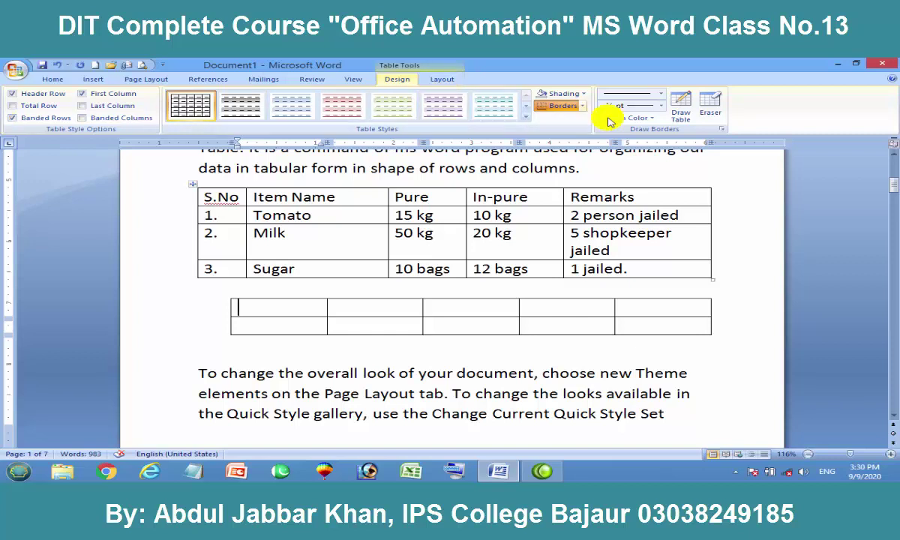
Select the header, Tomato and Milk rows of the item table.
{"action": "left_click", "coordinate": [440, 79]}
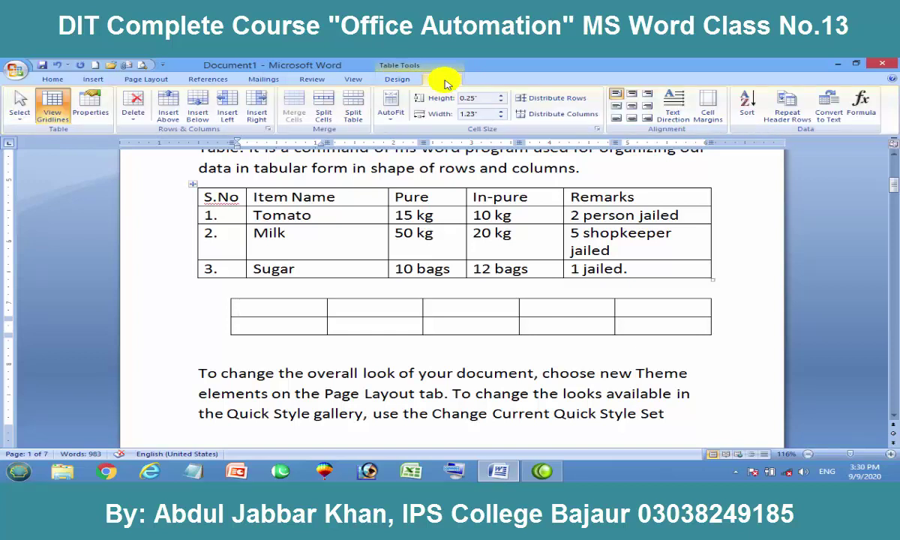
{"action": "left_click", "coordinate": [394, 80]}
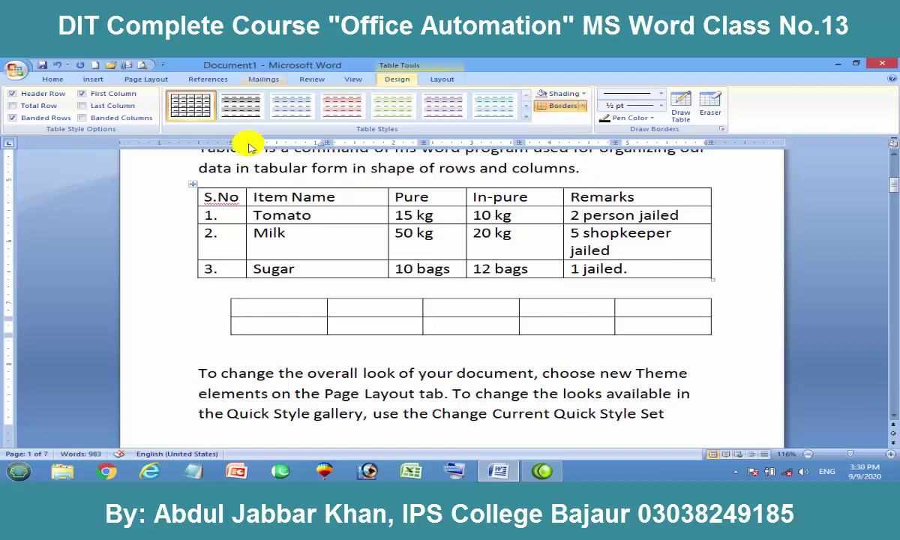
{"action": "left_click_drag", "start_coordinate": [214, 197], "coordinate": [606, 264]}
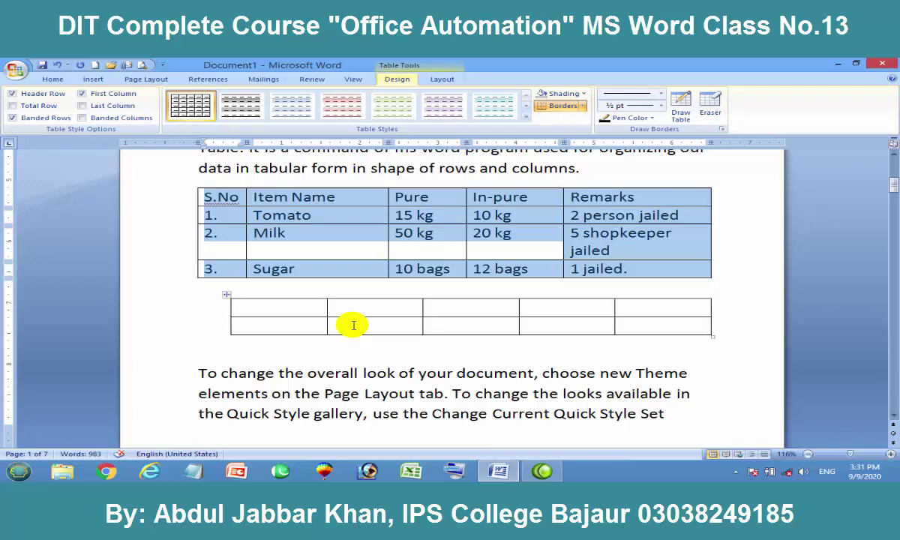
Delete the empty lower five-column table using Delete Table.
{"action": "left_click", "coordinate": [277, 307]}
{"action": "left_click", "coordinate": [227, 297]}
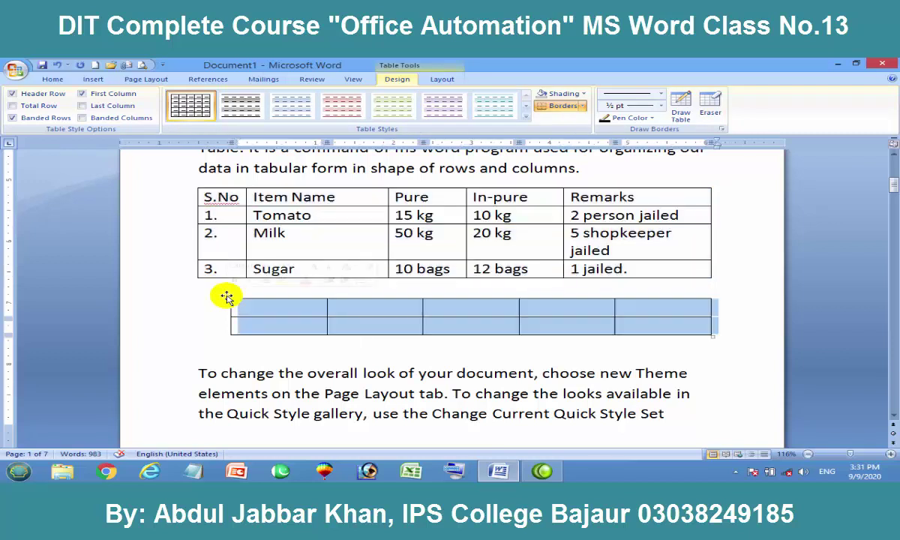
{"action": "left_click", "coordinate": [442, 78]}
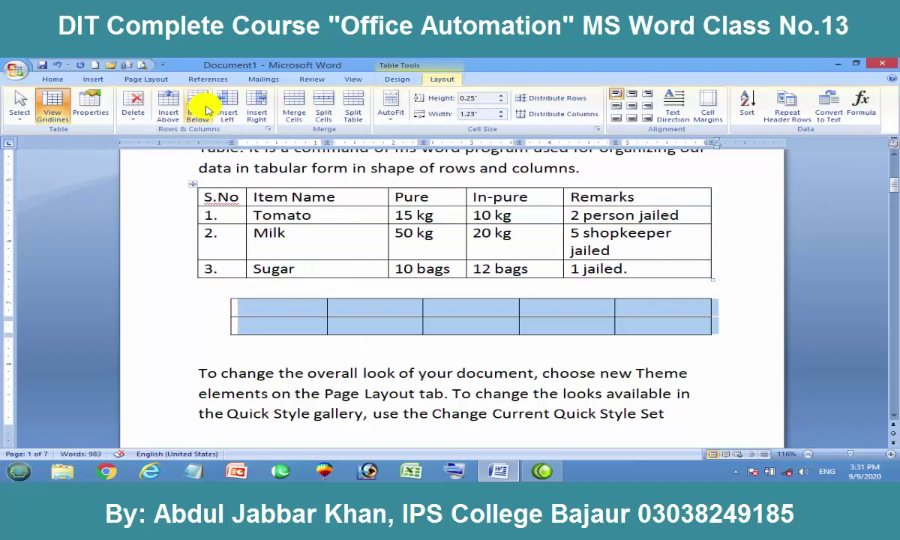
{"action": "left_click", "coordinate": [131, 114]}
{"action": "left_click", "coordinate": [156, 165]}
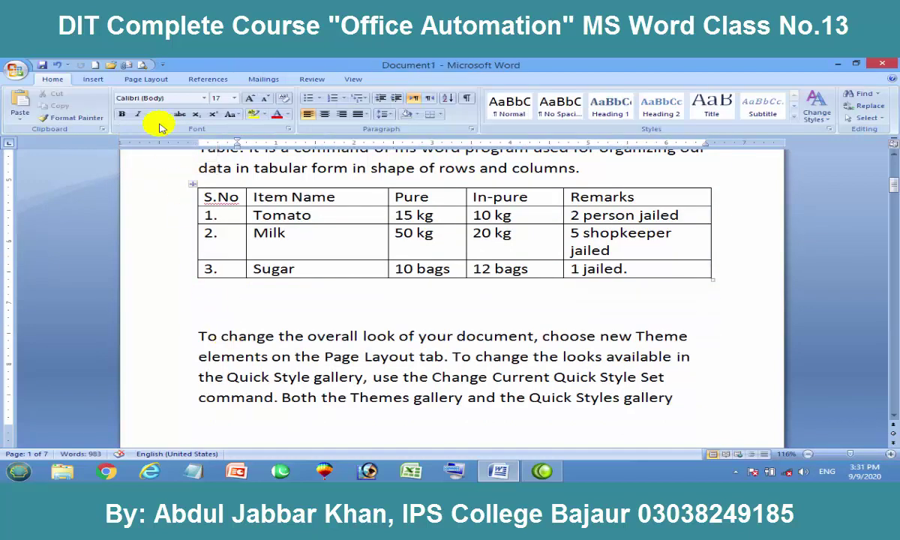
Insert a 5-column, 2-row table set to AutoFit to contents below the item table.
{"action": "left_click", "coordinate": [93, 79]}
{"action": "left_click", "coordinate": [116, 107]}
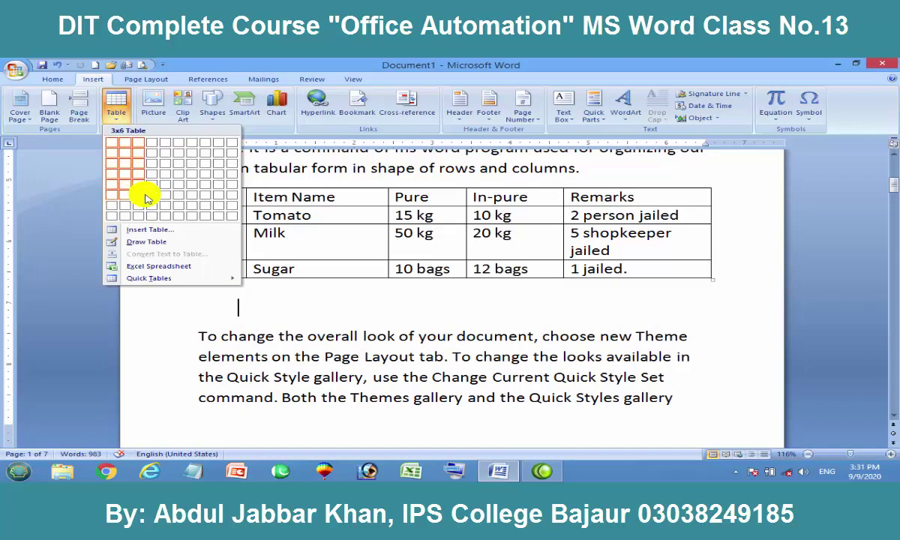
{"action": "left_click", "coordinate": [148, 231]}
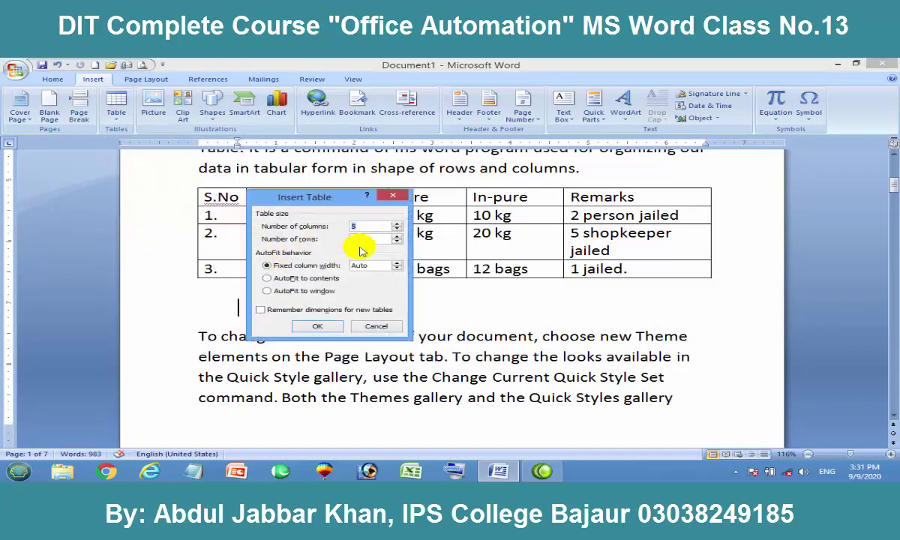
{"action": "left_click", "coordinate": [267, 279]}
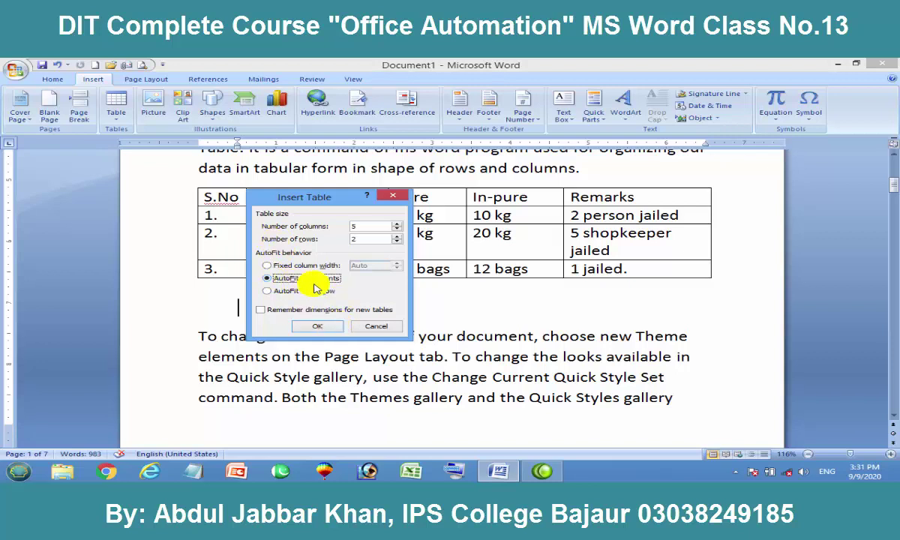
{"action": "left_click", "coordinate": [329, 328]}
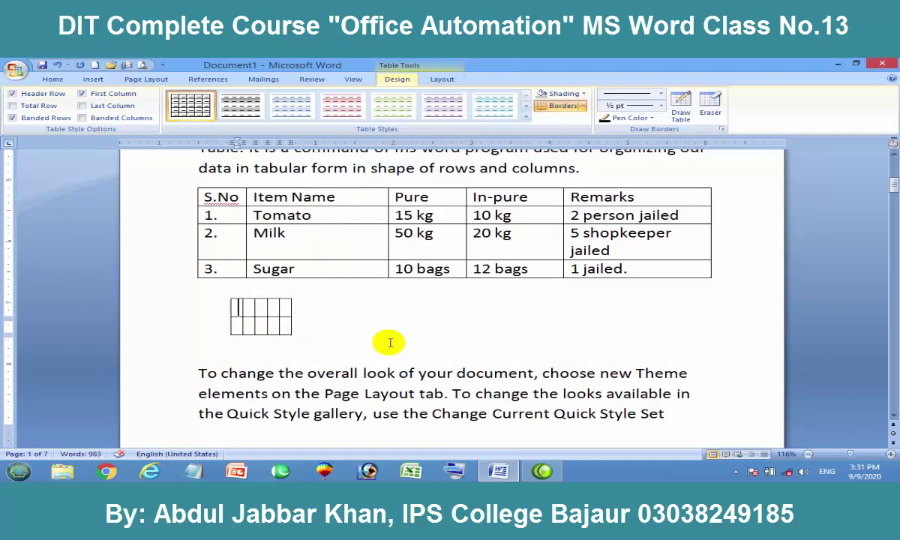
Fill the header row with S.No, Name of Student, program, Monthly Fee and Registration No., then select the table.
{"action": "type", "text": "S.No"}
{"action": "key", "text": "Tab"}
{"action": "type", "text": "Name of Student"}
{"action": "key", "text": "Tab"}
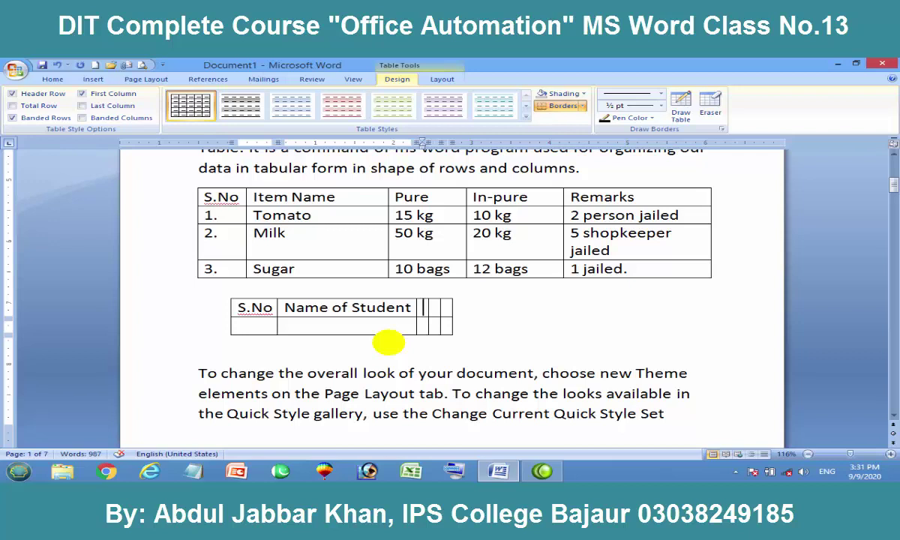
{"action": "type", "text": "pr"}
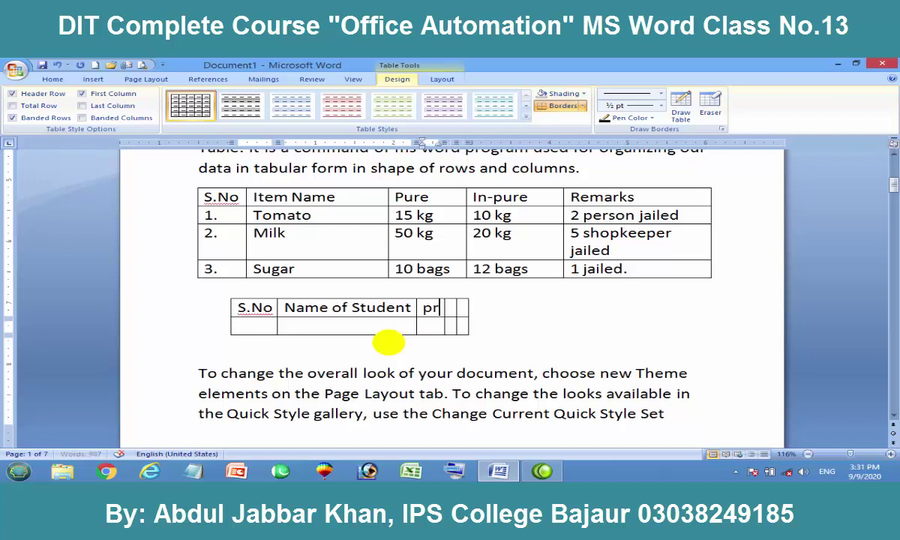
{"action": "type", "text": "ogram"}
{"action": "key", "text": "Tab"}
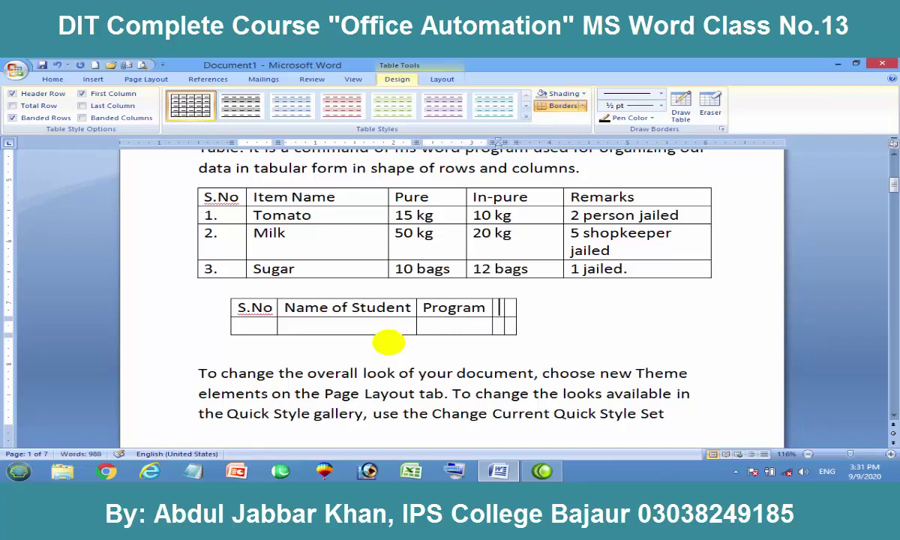
{"action": "type", "text": "Monthl"}
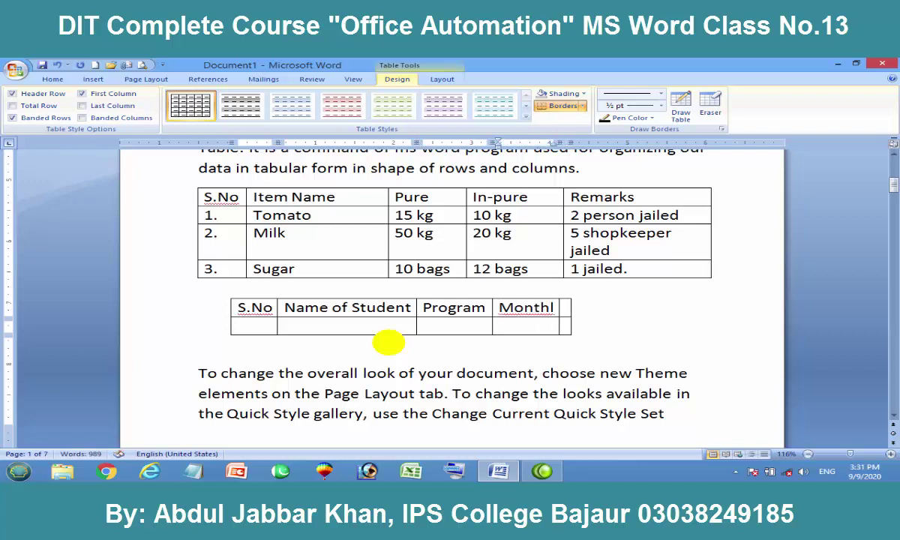
{"action": "type", "text": "y Fee"}
{"action": "key", "text": "Tab"}
{"action": "type", "text": "Registration No."}
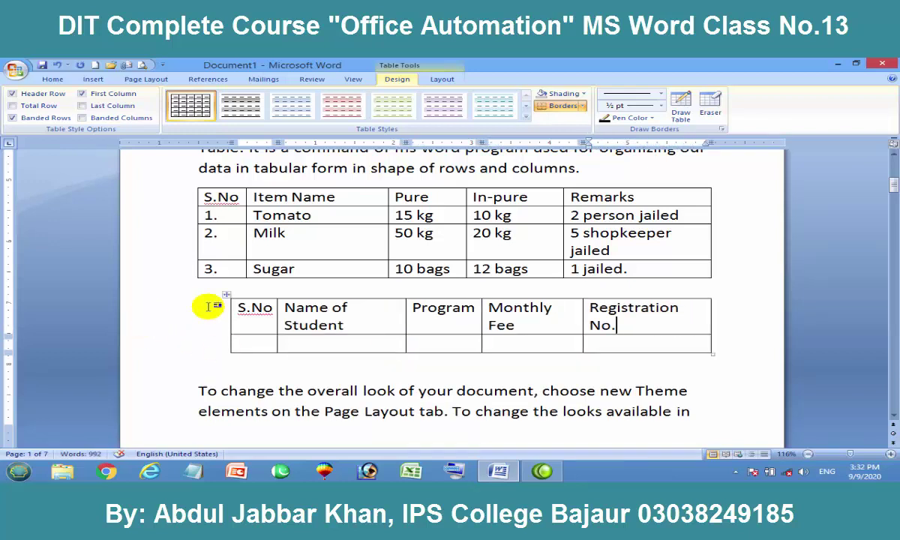
{"action": "left_click", "coordinate": [226, 299]}
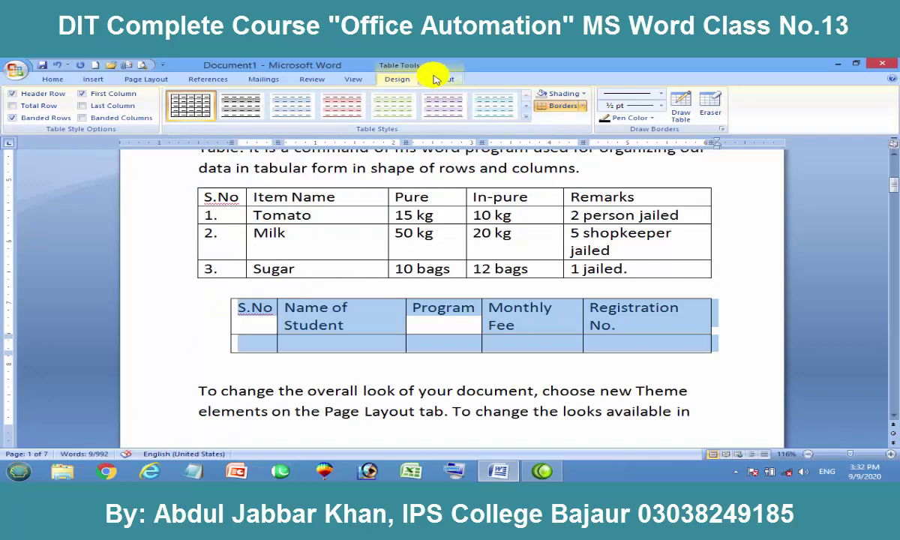
Delete the whole student table.
{"action": "left_click", "coordinate": [444, 81]}
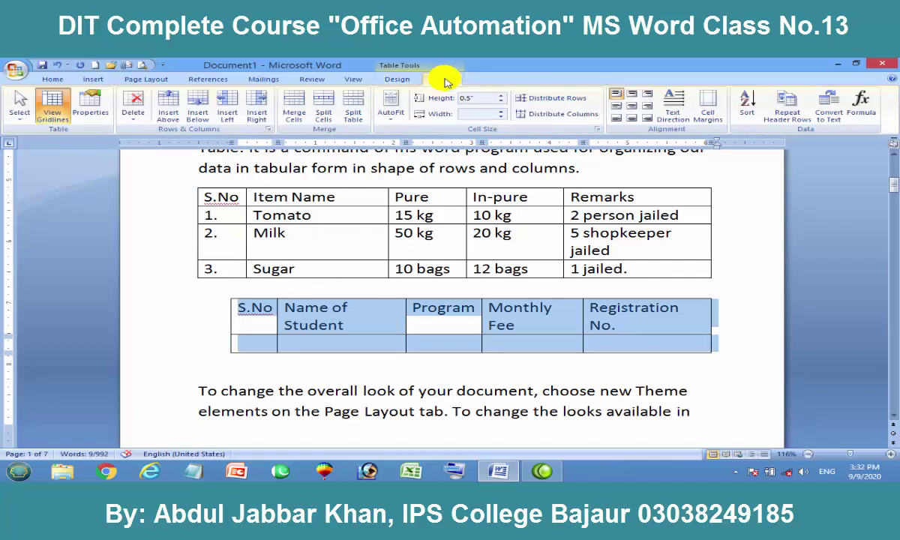
{"action": "left_click", "coordinate": [132, 105]}
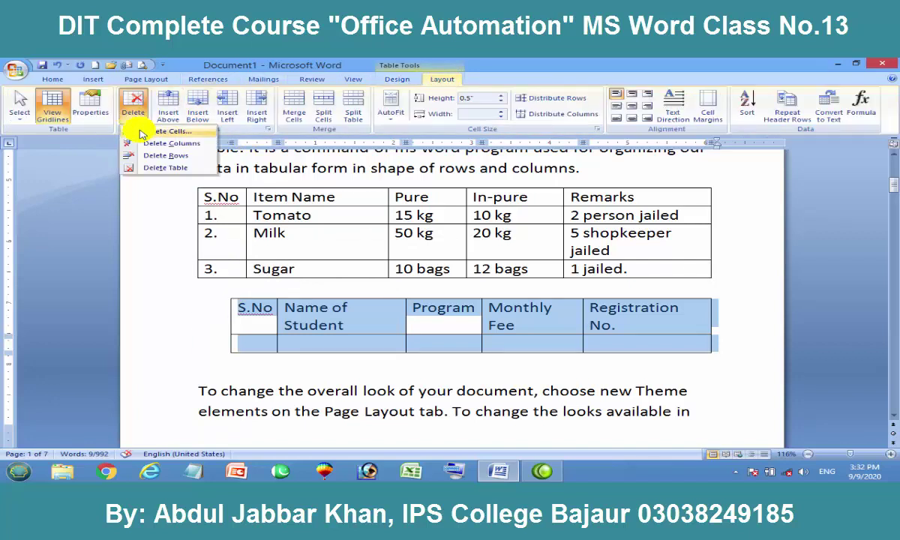
{"action": "left_click", "coordinate": [172, 168]}
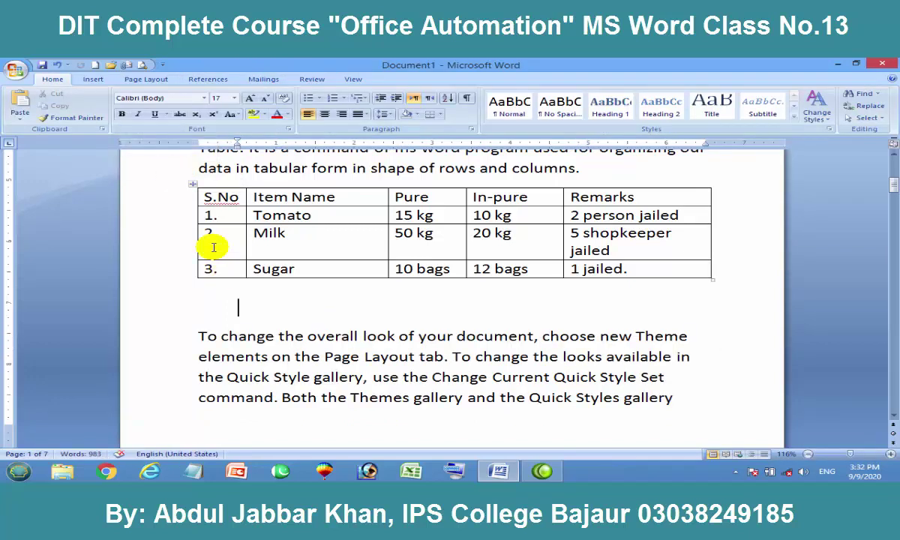
Insert a 5-column, 2-row table auto-fitted to the window width.
{"action": "left_click", "coordinate": [93, 80]}
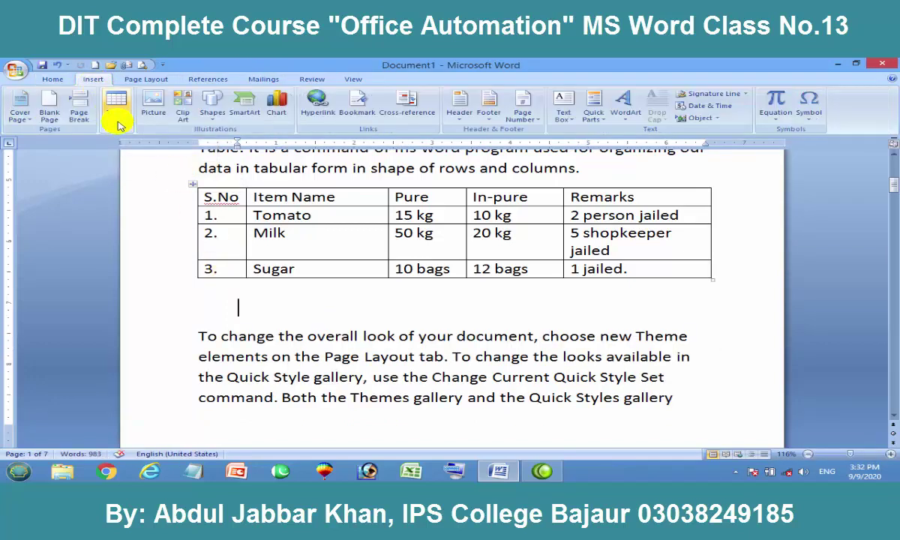
{"action": "left_click", "coordinate": [117, 111]}
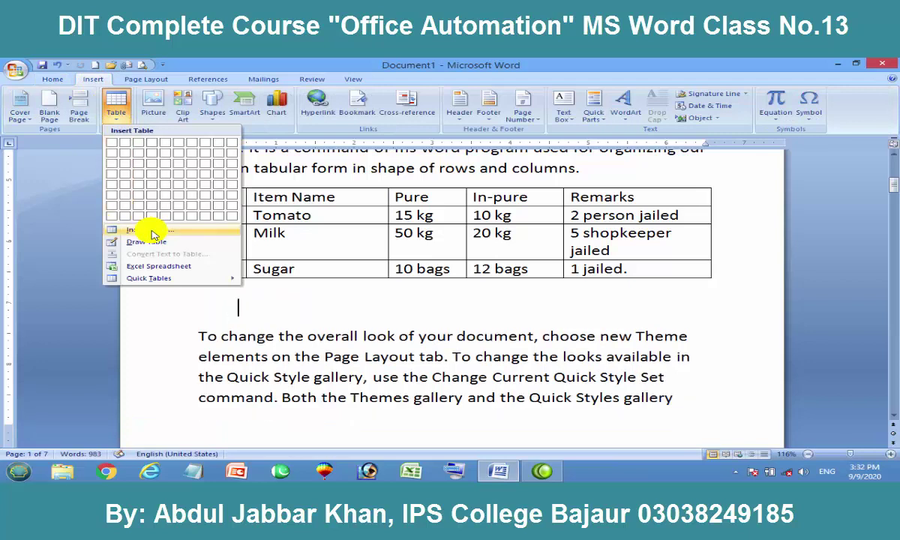
{"action": "left_click", "coordinate": [151, 230]}
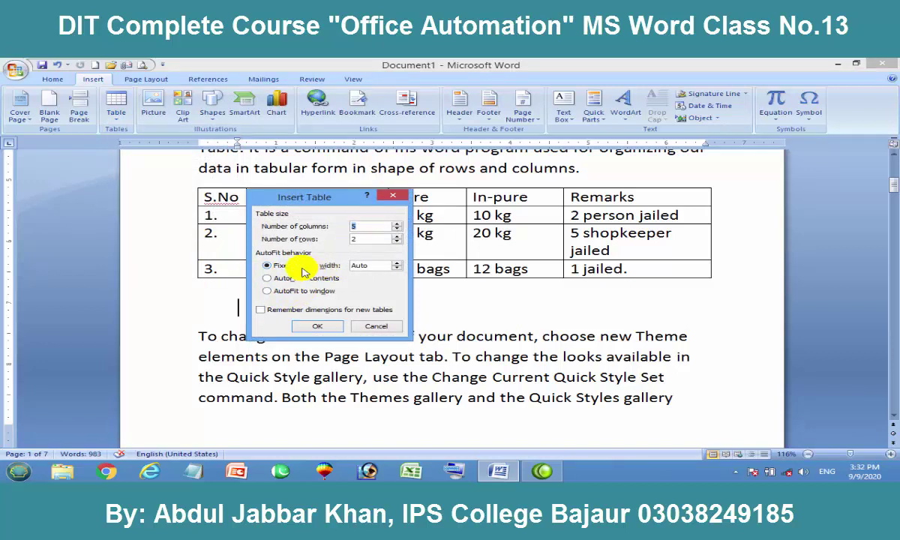
{"action": "left_click", "coordinate": [268, 290]}
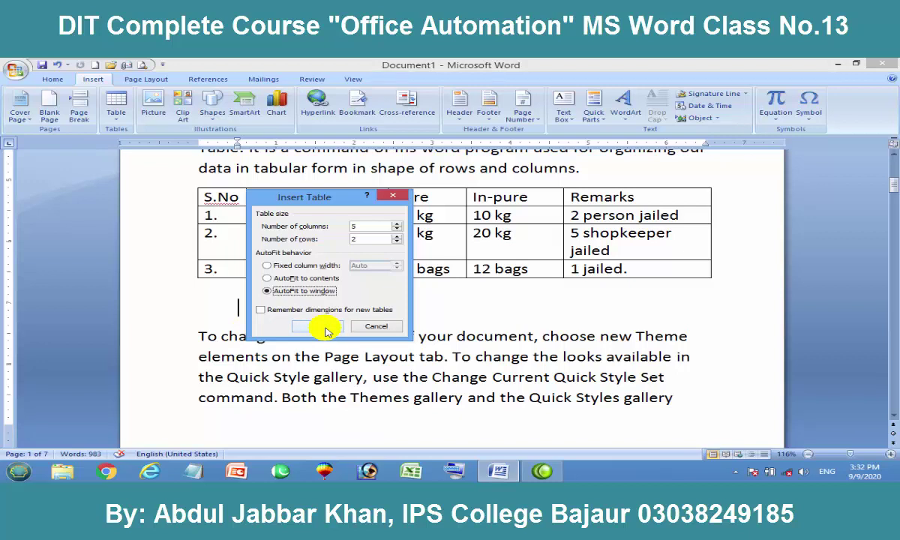
{"action": "left_click", "coordinate": [307, 326]}
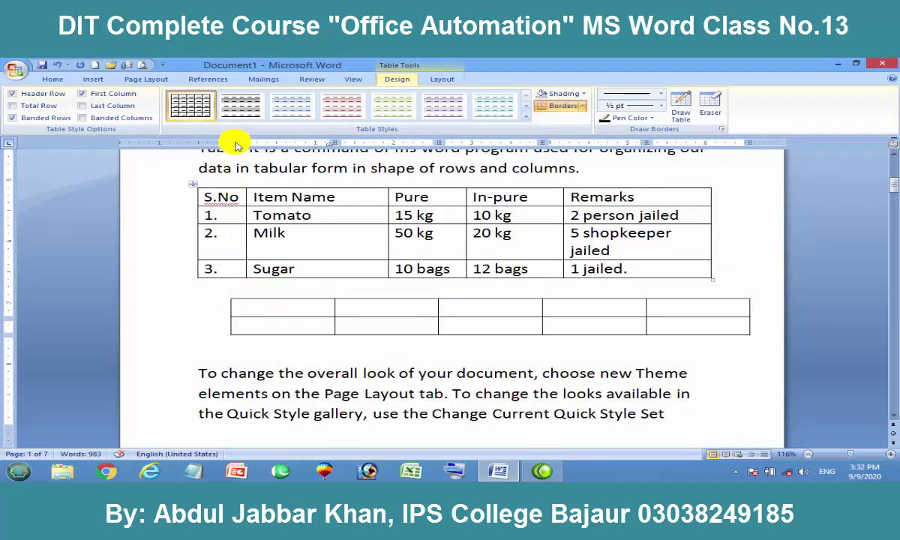
{"action": "mouse_move", "coordinate": [226, 315]}
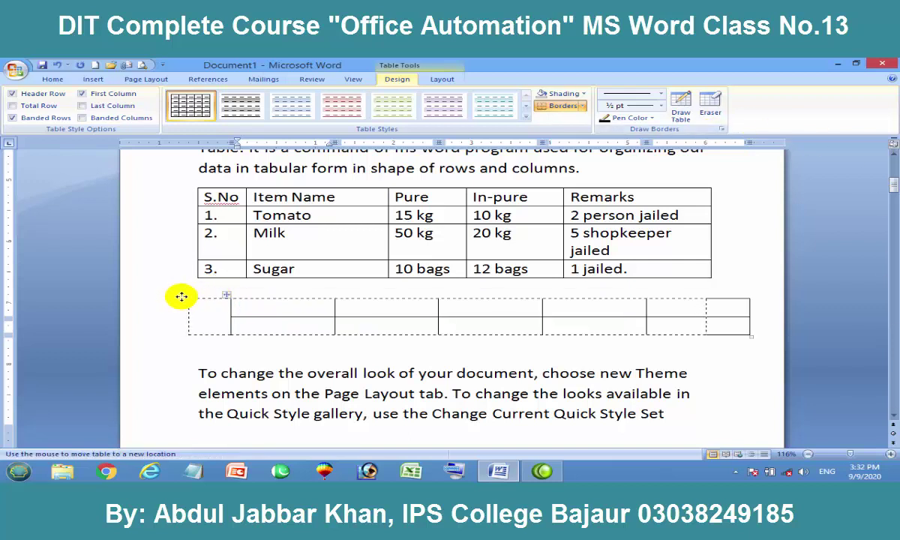
Move the empty table left so it lines up under the item table.
{"action": "left_click_drag", "start_coordinate": [225, 297], "coordinate": [178, 300]}
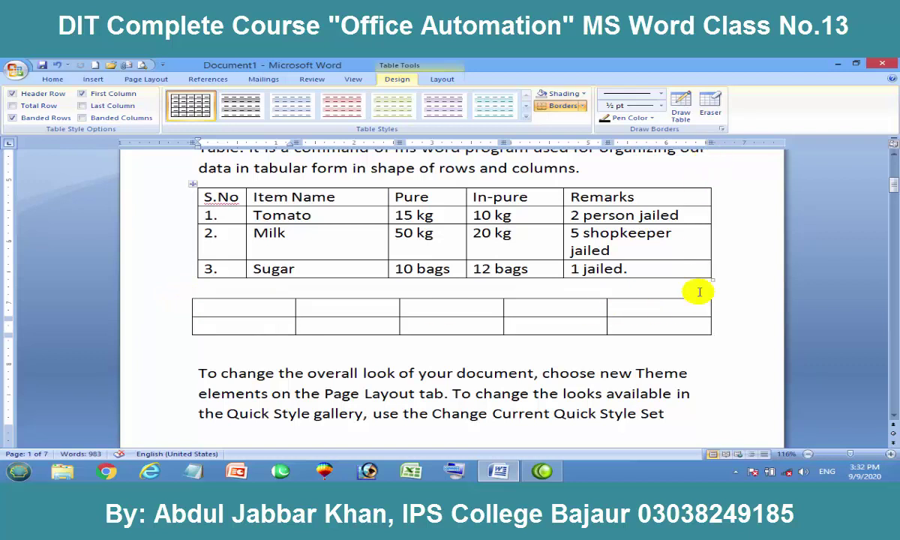
{"action": "scroll", "coordinate": [357, 363], "scroll_direction": "down", "scroll_amount": 5}
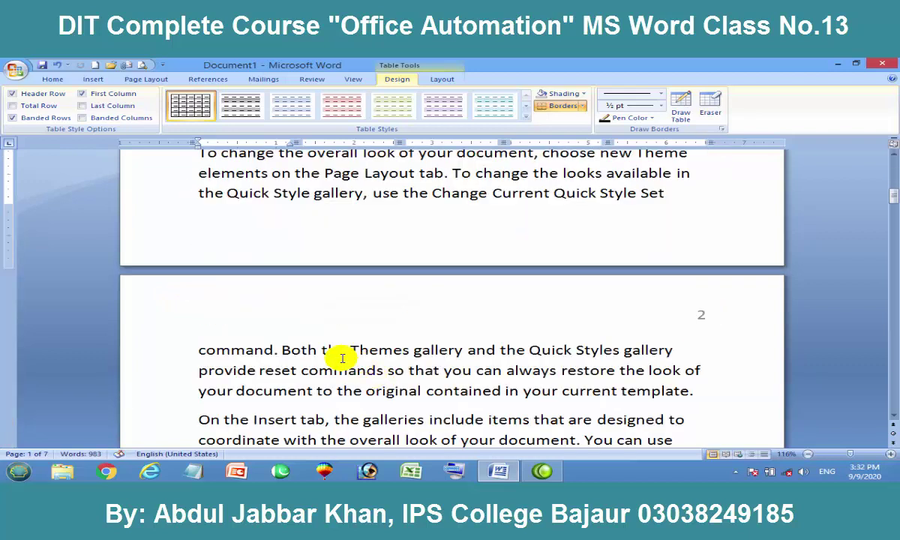
{"action": "scroll", "coordinate": [345, 359], "scroll_direction": "down", "scroll_amount": 5}
{"action": "scroll", "coordinate": [349, 364], "scroll_direction": "up", "scroll_amount": 5}
{"action": "scroll", "coordinate": [353, 367], "scroll_direction": "up", "scroll_amount": 10}
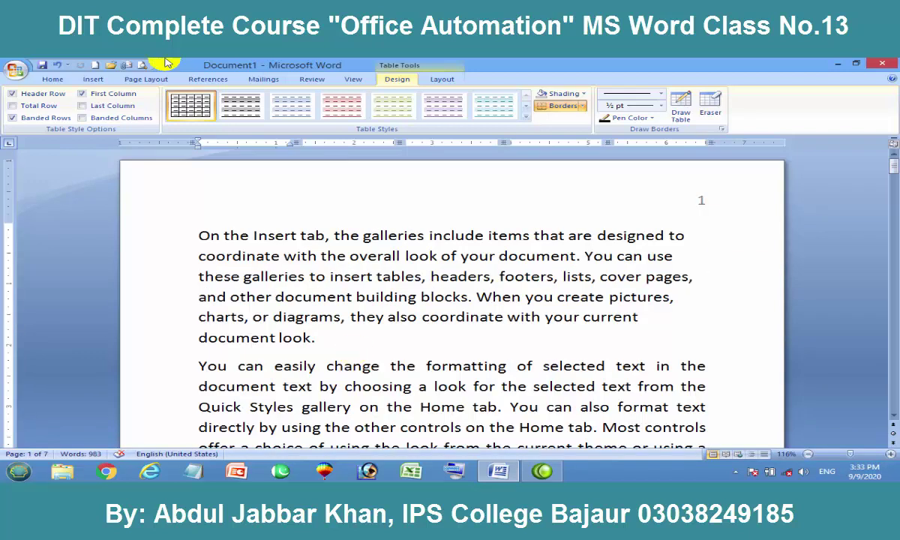
Create a new blank document and insert a 5x2 table auto-fitted to the window.
{"action": "left_click", "coordinate": [13, 69]}
{"action": "left_click", "coordinate": [36, 90]}
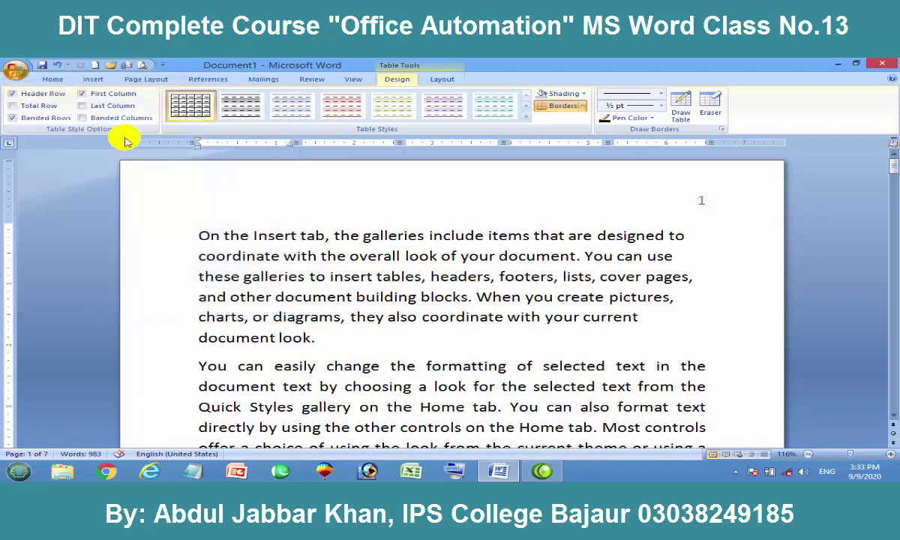
{"action": "left_click", "coordinate": [741, 405]}
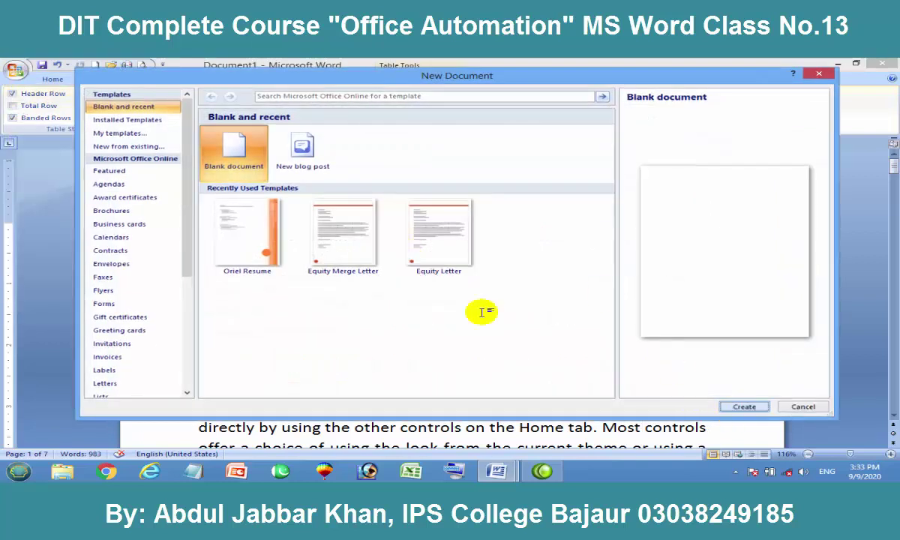
{"action": "left_click", "coordinate": [93, 78]}
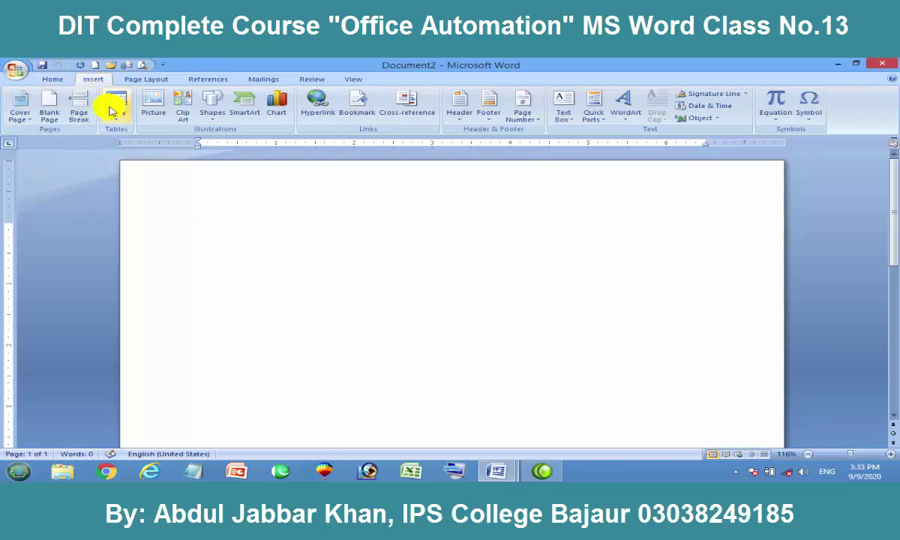
{"action": "left_click", "coordinate": [115, 111]}
{"action": "left_click", "coordinate": [146, 229]}
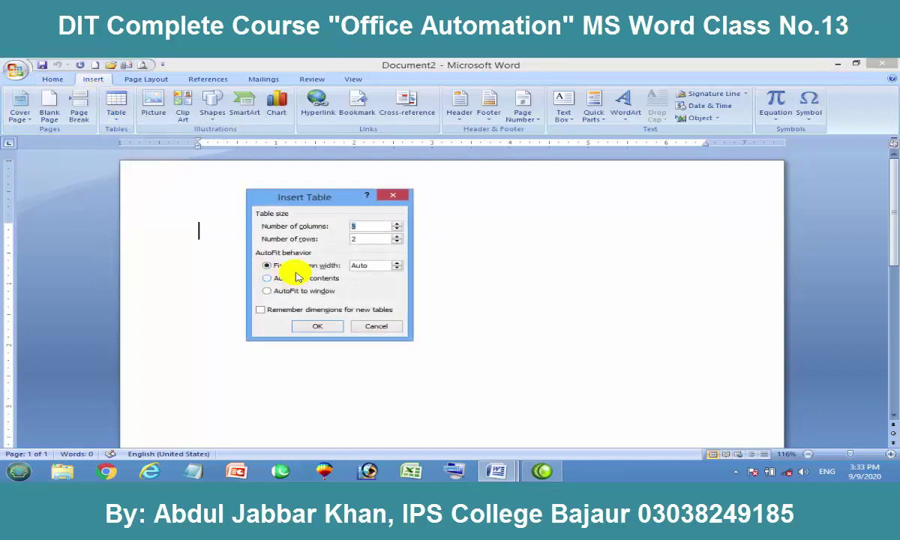
{"action": "left_click", "coordinate": [269, 291]}
{"action": "left_click", "coordinate": [317, 326]}
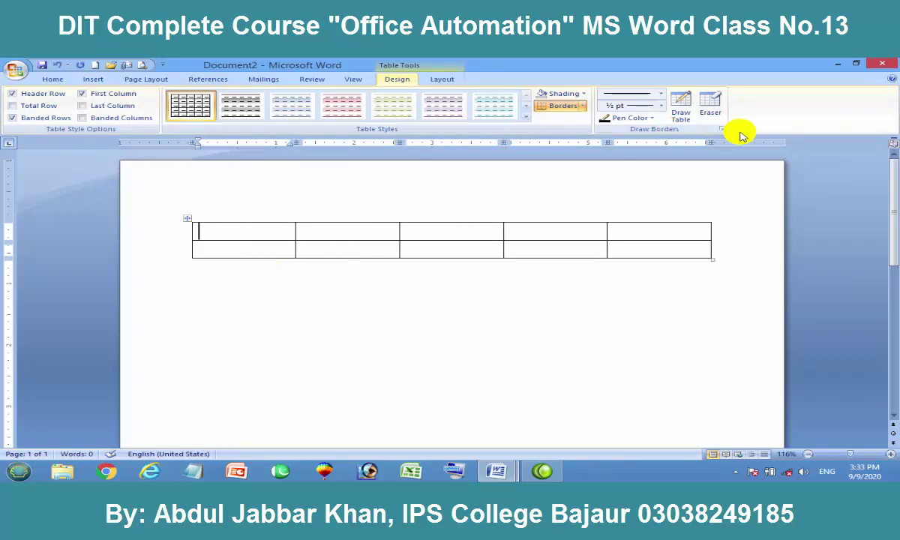
{"action": "mouse_move", "coordinate": [293, 231]}
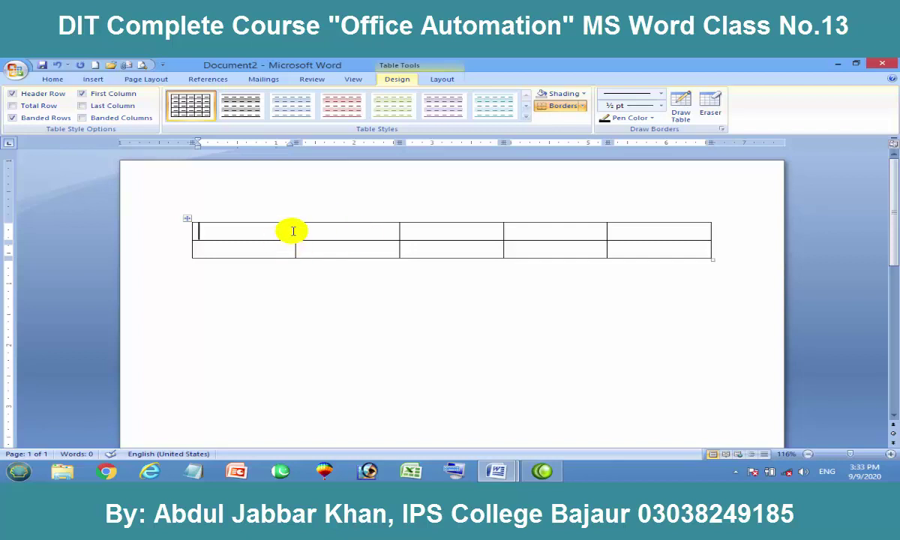
Narrow the first column, then close the practice document without saving.
{"action": "left_click_drag", "start_coordinate": [293, 231], "coordinate": [288, 231]}
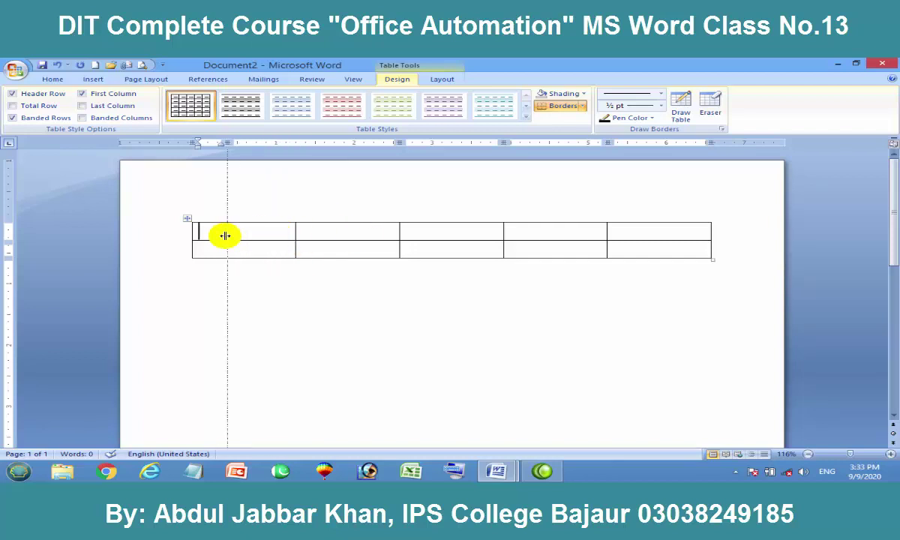
{"action": "left_click_drag", "start_coordinate": [225, 235], "coordinate": [227, 236]}
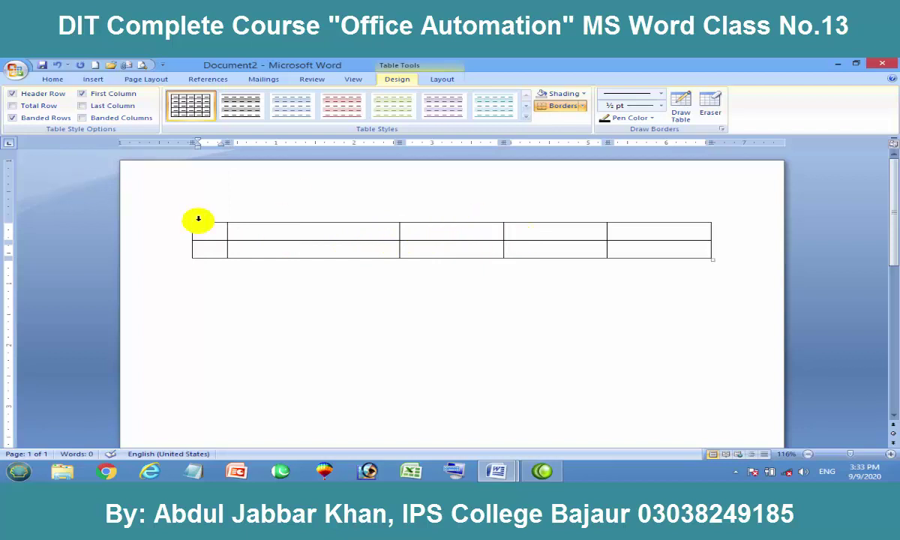
{"action": "left_click", "coordinate": [882, 63]}
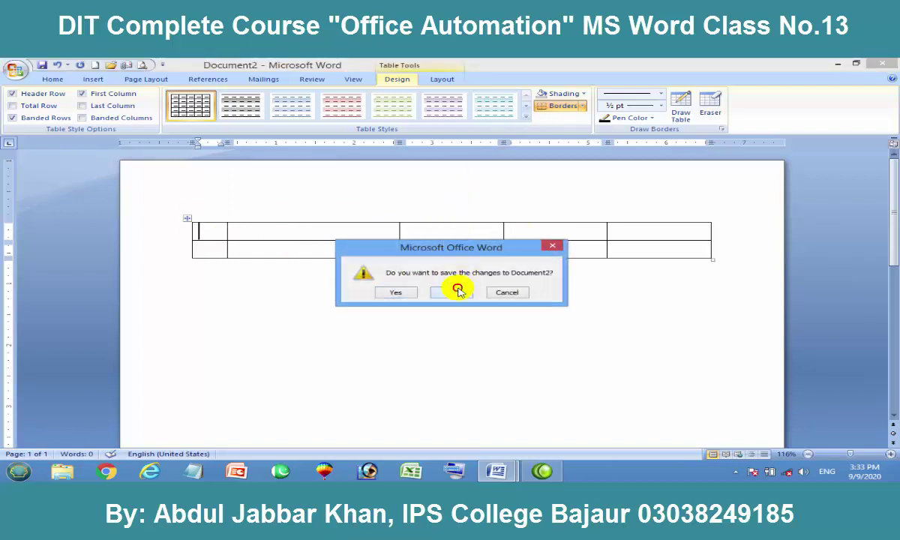
{"action": "left_click", "coordinate": [458, 292]}
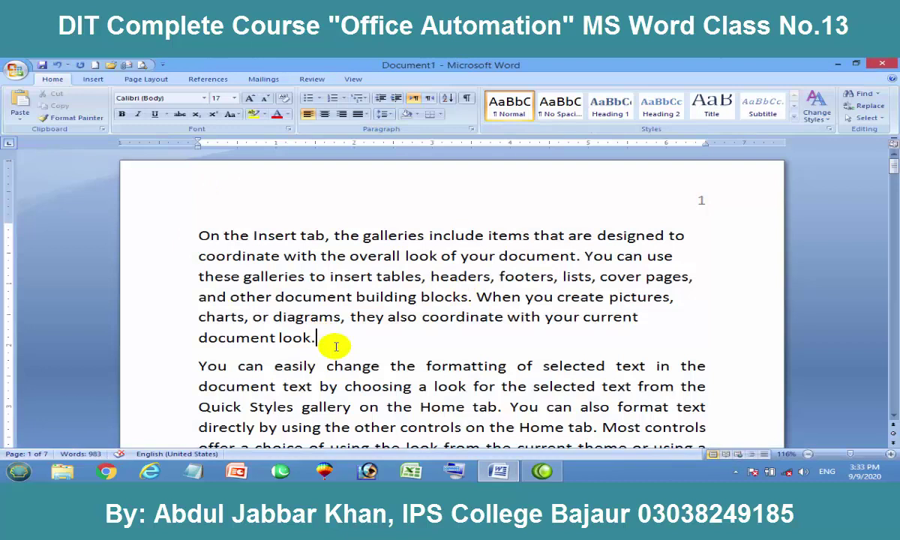
Start a new line after 'document look.' and draw a table outline there with Draw Table.
{"action": "key", "text": "Return"}
{"action": "left_click", "coordinate": [94, 79]}
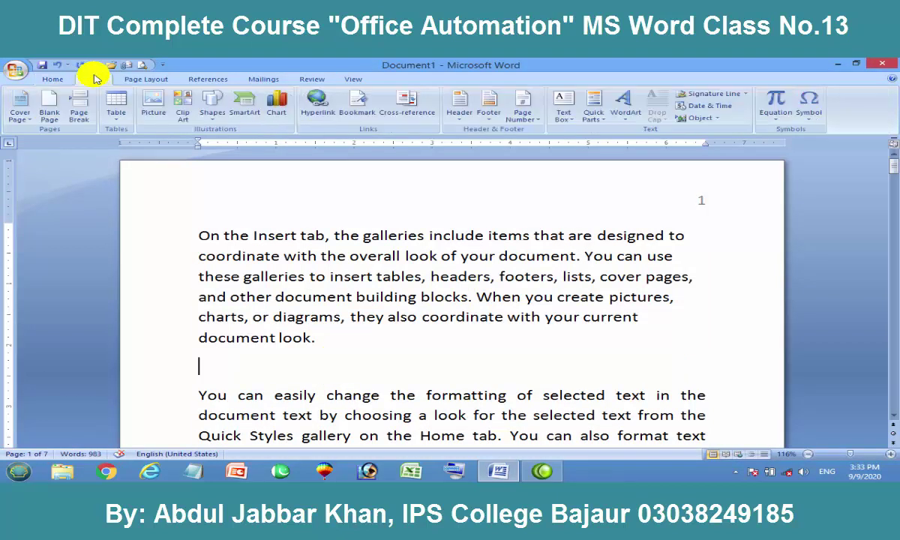
{"action": "left_click", "coordinate": [115, 113]}
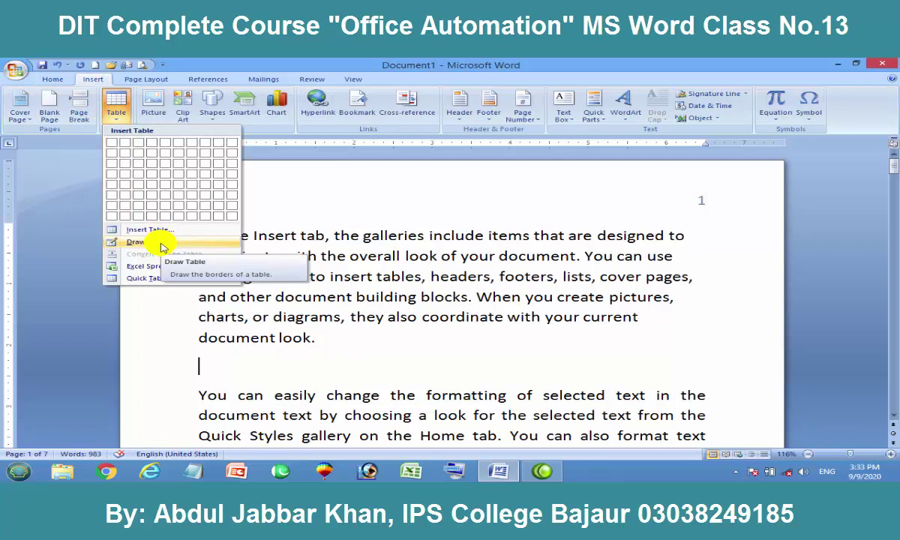
{"action": "left_click", "coordinate": [159, 244]}
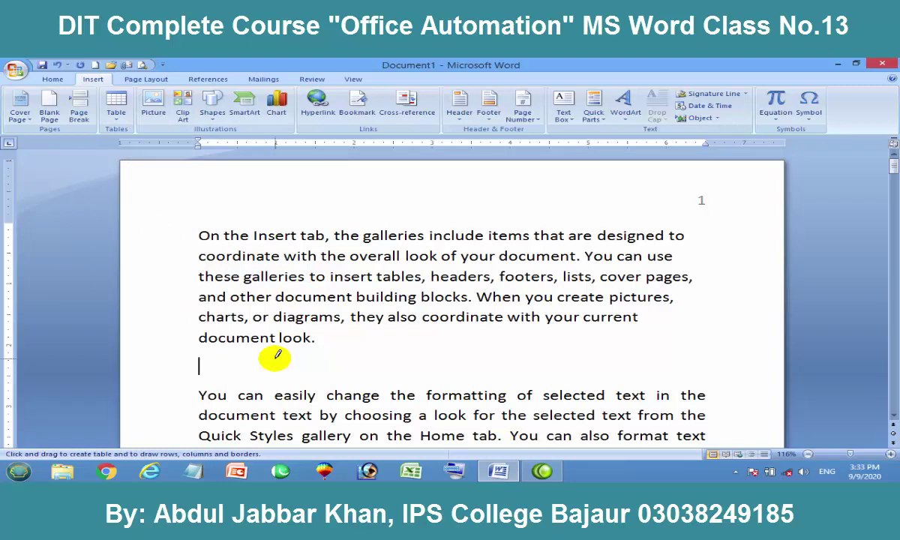
{"action": "left_click_drag", "start_coordinate": [208, 349], "coordinate": [698, 389]}
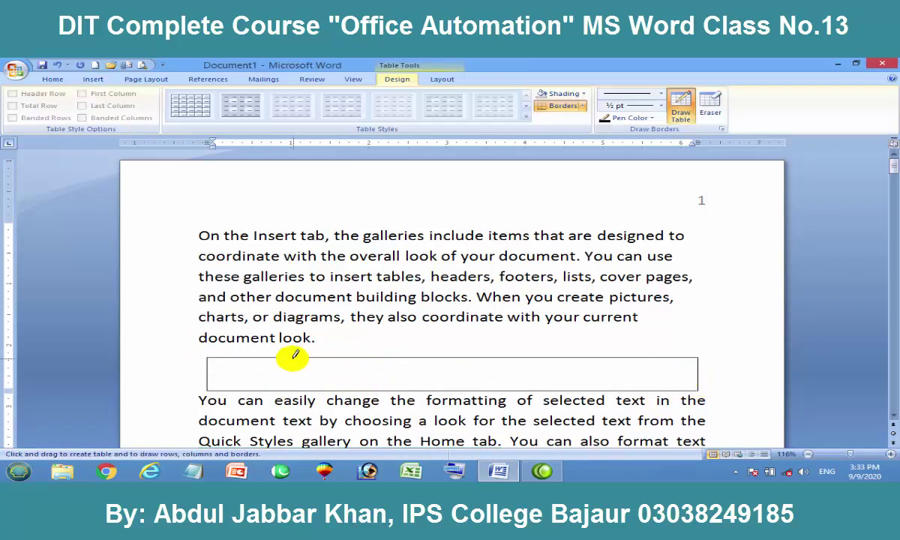
Draw five uneven column dividers and a row line, then place the cursor in the first cell.
{"action": "left_click_drag", "start_coordinate": [268, 353], "coordinate": [268, 389]}
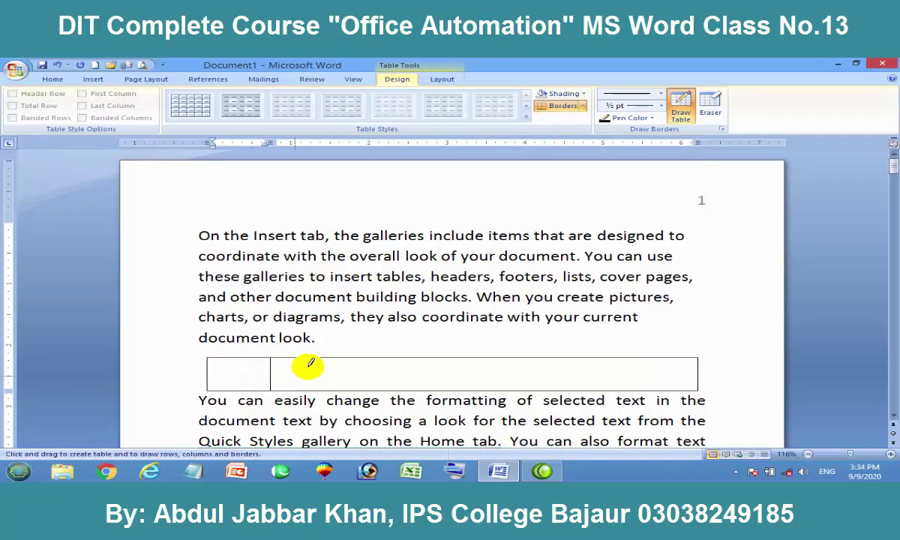
{"action": "left_click_drag", "start_coordinate": [313, 353], "coordinate": [314, 388]}
{"action": "left_click_drag", "start_coordinate": [402, 357], "coordinate": [402, 389]}
{"action": "left_click_drag", "start_coordinate": [452, 358], "coordinate": [450, 389]}
{"action": "left_click_drag", "start_coordinate": [534, 358], "coordinate": [536, 389]}
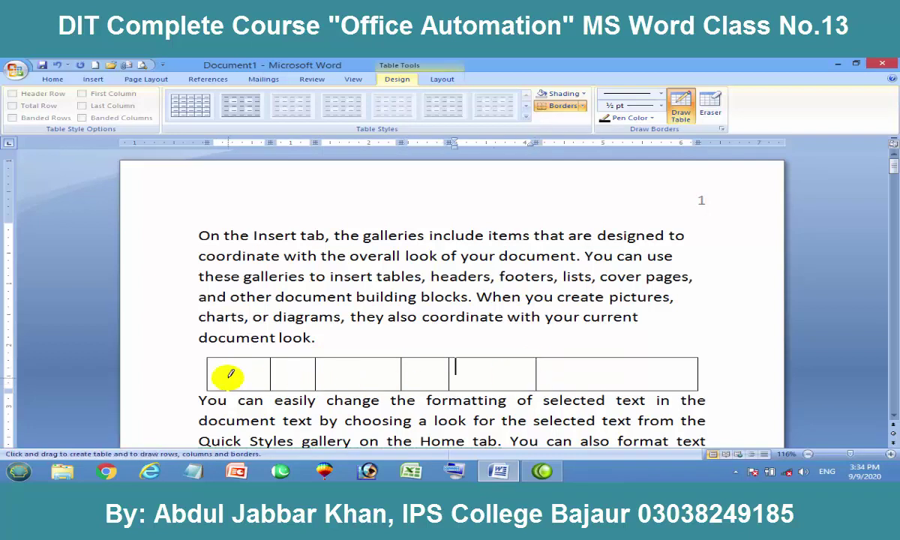
{"action": "left_click_drag", "start_coordinate": [210, 373], "coordinate": [622, 373]}
{"action": "mouse_move", "coordinate": [211, 367]}
{"action": "left_mouse_down"}
{"action": "mouse_move", "coordinate": [257, 363]}
{"action": "mouse_move", "coordinate": [322, 408]}
{"action": "left_mouse_up"}
{"action": "scroll", "coordinate": [324, 407], "scroll_direction": "down", "scroll_amount": 1}
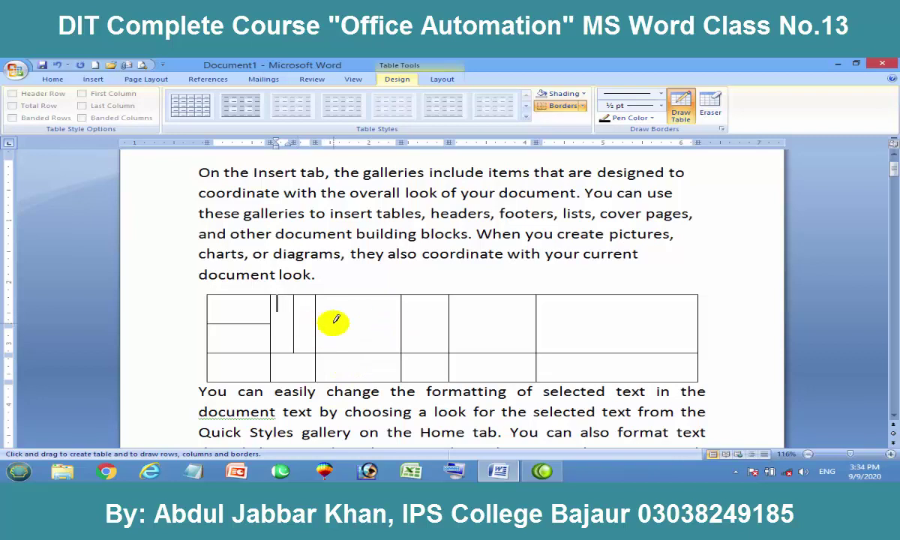
{"action": "left_click", "coordinate": [237, 304]}
Type 'S.No' in the first cell, then delete the whole drawn table.
{"action": "type", "text": "S"}
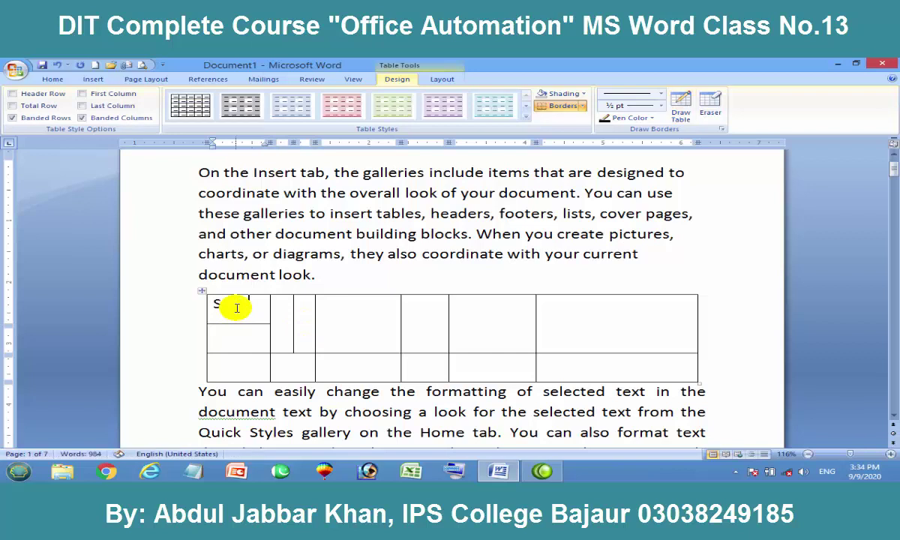
{"action": "type", "text": ".No"}
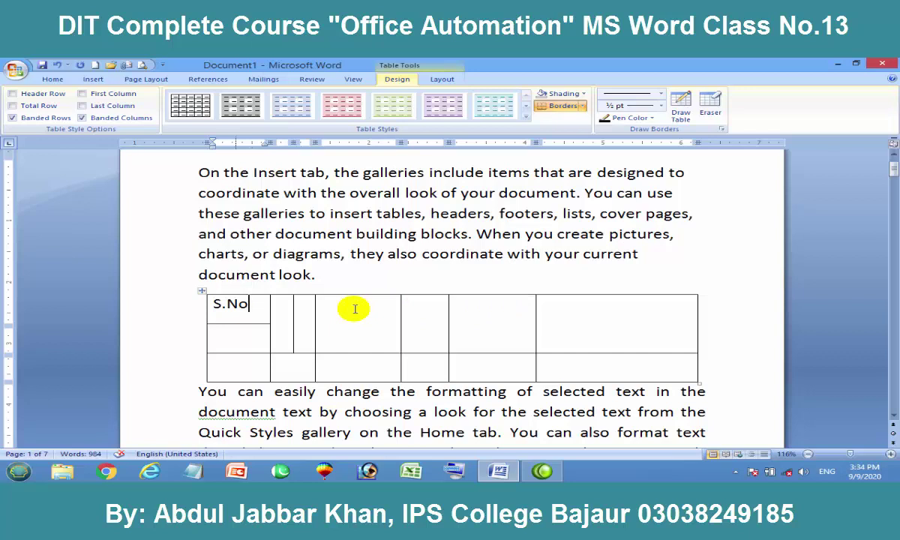
{"action": "left_click", "coordinate": [204, 293]}
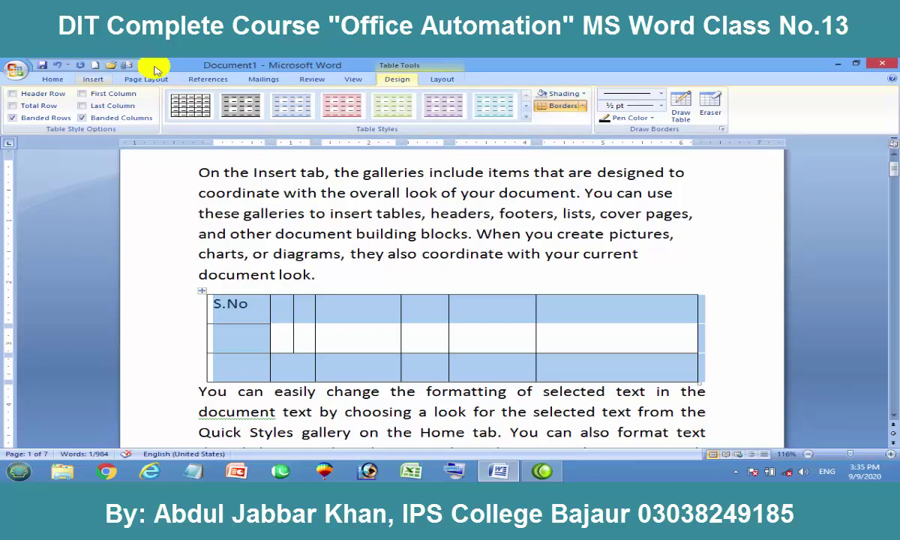
{"action": "left_click", "coordinate": [438, 80]}
{"action": "left_click", "coordinate": [133, 105]}
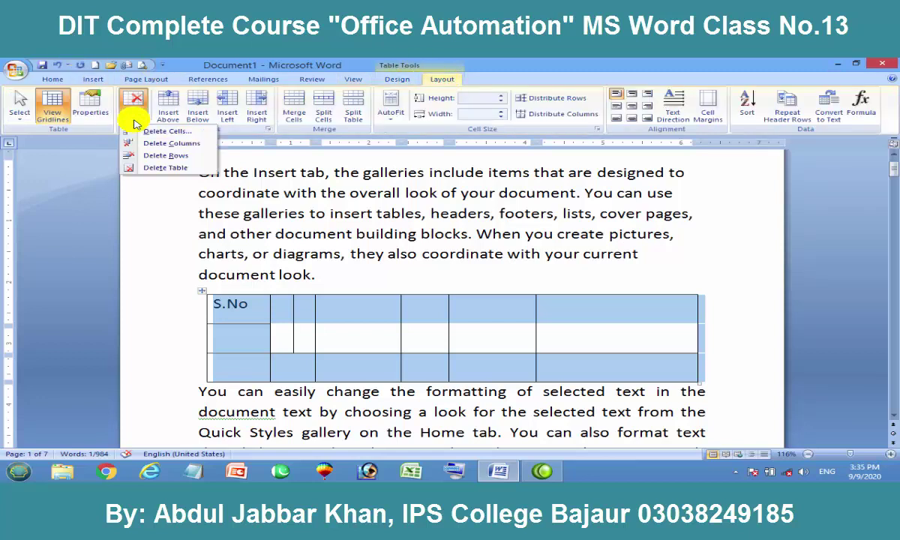
{"action": "left_click", "coordinate": [172, 170]}
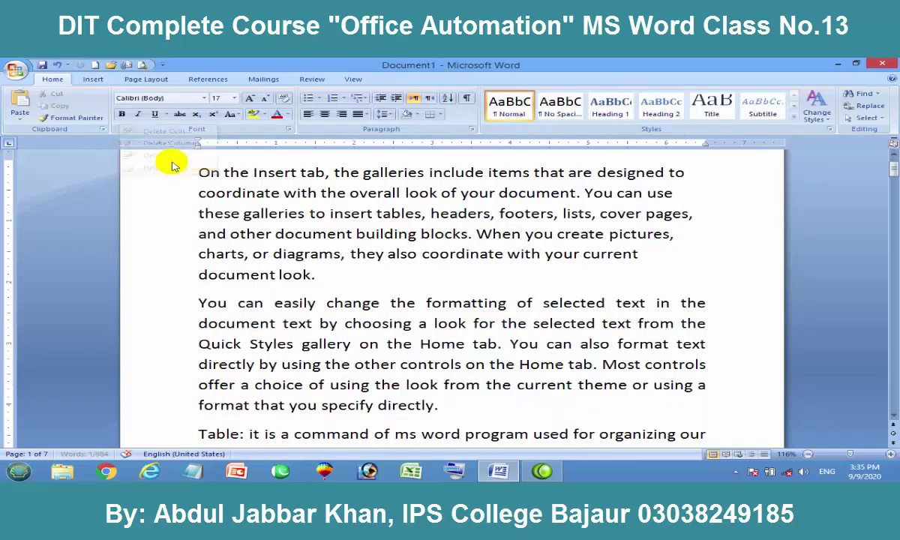
Add an empty paragraph right after 'document look.'.
{"action": "left_click", "coordinate": [324, 273]}
{"action": "key", "text": "Return"}
{"action": "left_click", "coordinate": [93, 80]}
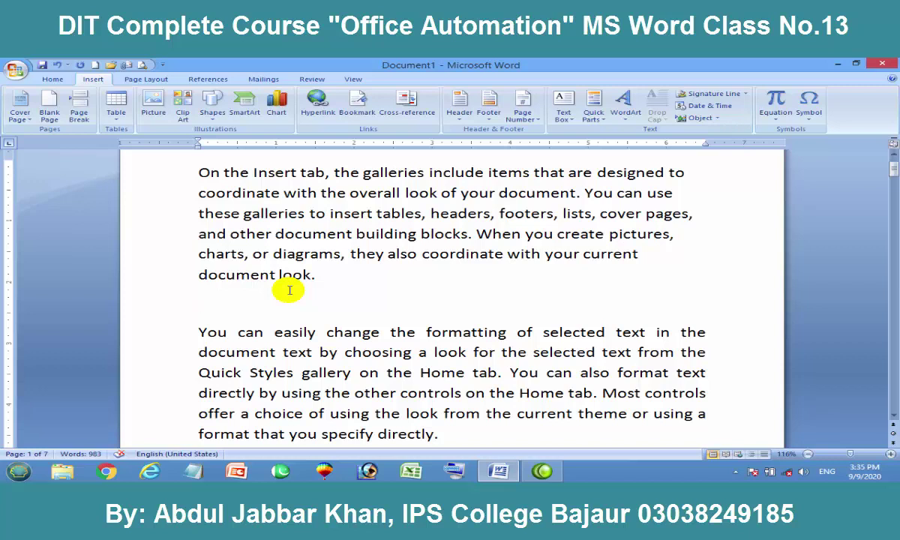
Open the Table dropdown on the Insert tab for the empty line.
{"action": "left_click", "coordinate": [116, 112]}
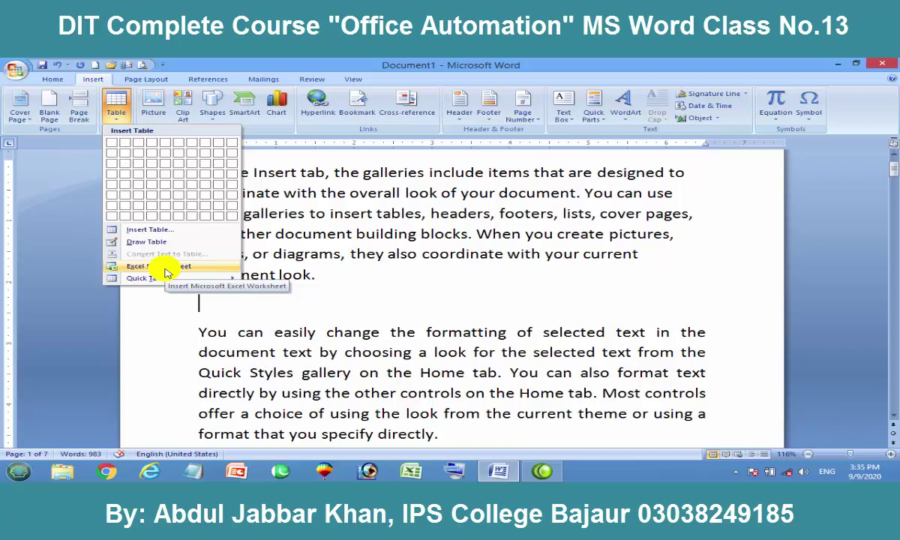
Embed an Excel spreadsheet and type S.No, Name, Father Name, CNIC No, Contact No across A1:E1.
{"action": "left_click", "coordinate": [167, 270]}
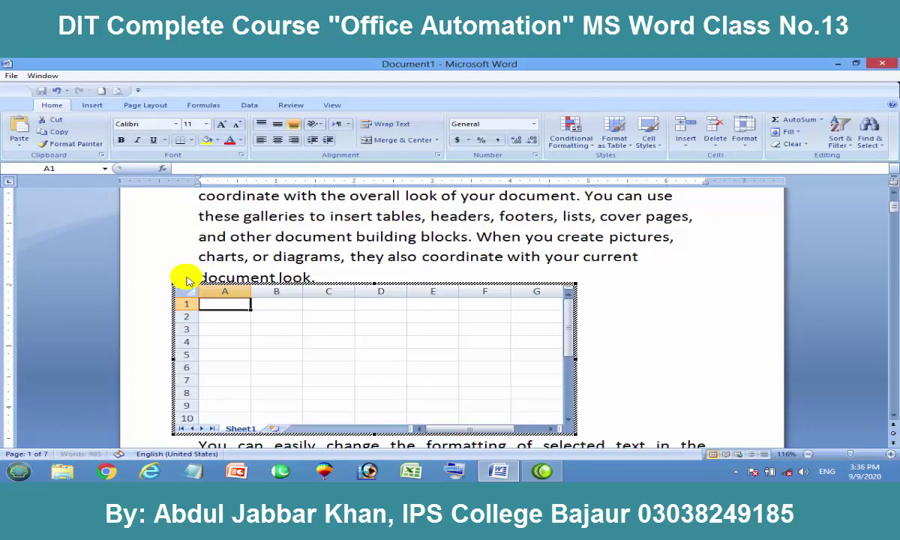
{"action": "type", "text": "S.No"}
{"action": "key", "text": "Tab"}
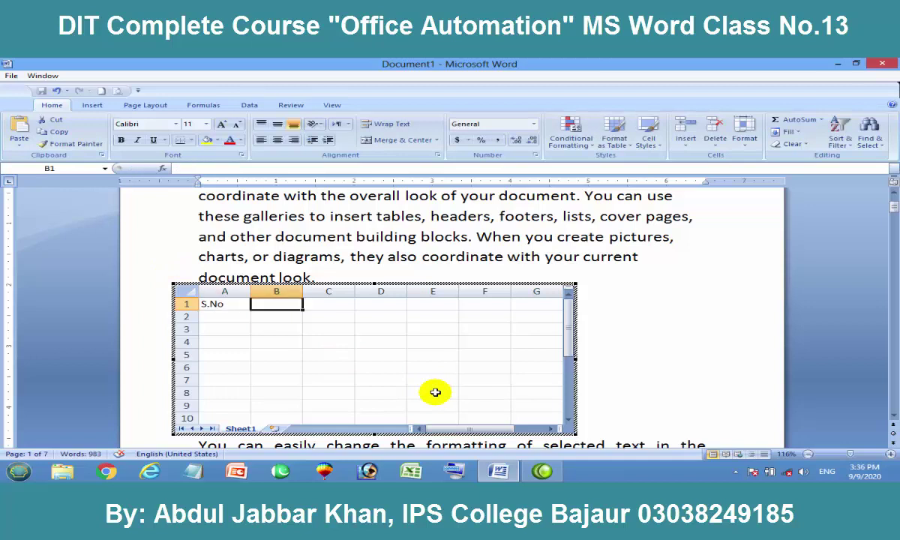
{"action": "type", "text": "Name"}
{"action": "key", "text": "Tab"}
{"action": "type", "text": "Father Name"}
{"action": "key", "text": "Tab"}
{"action": "type", "text": "CNIC No"}
{"action": "key", "text": "Tab"}
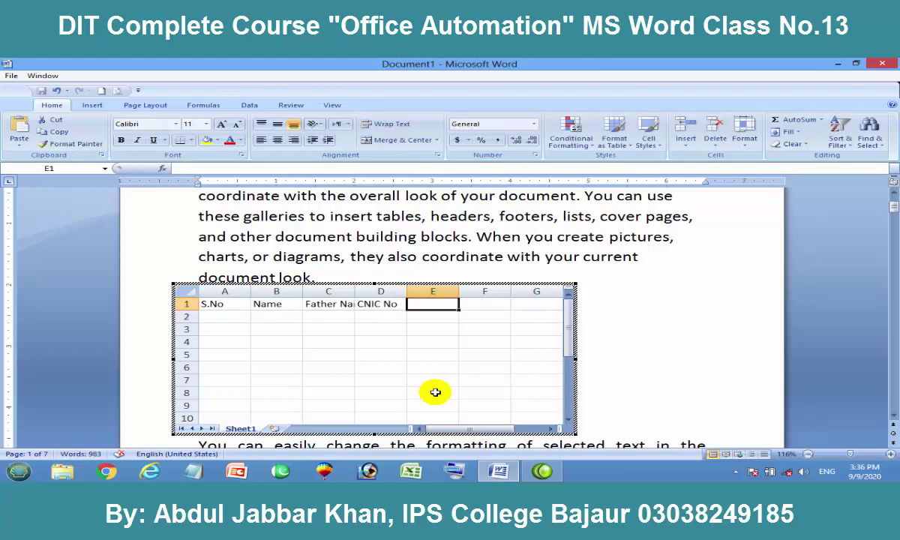
{"action": "type", "text": "Contact No"}
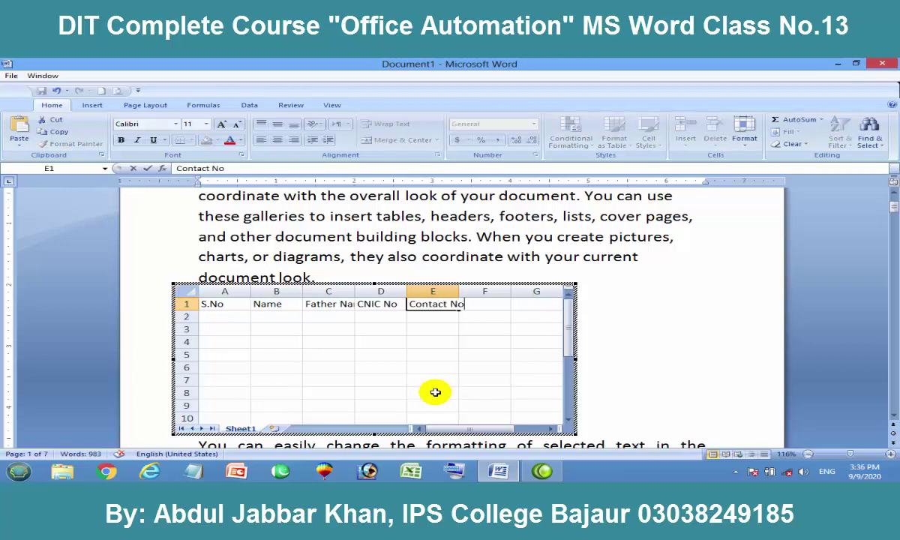
Autofit the Father Name and Contact No columns and select the range A1:E8.
{"action": "left_click", "coordinate": [352, 292]}
{"action": "double_click", "coordinate": [354, 292]}
{"action": "left_click", "coordinate": [218, 304]}
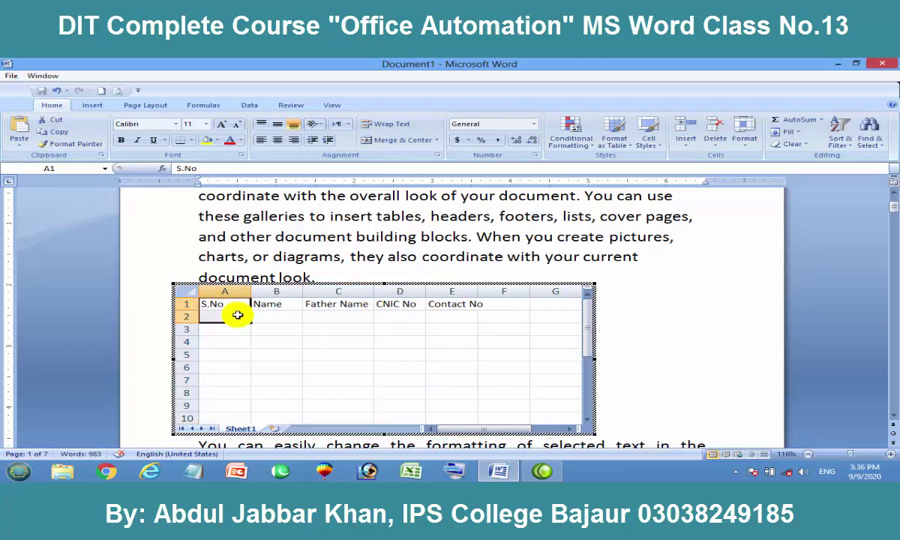
{"action": "left_click_drag", "start_coordinate": [237, 315], "coordinate": [472, 395]}
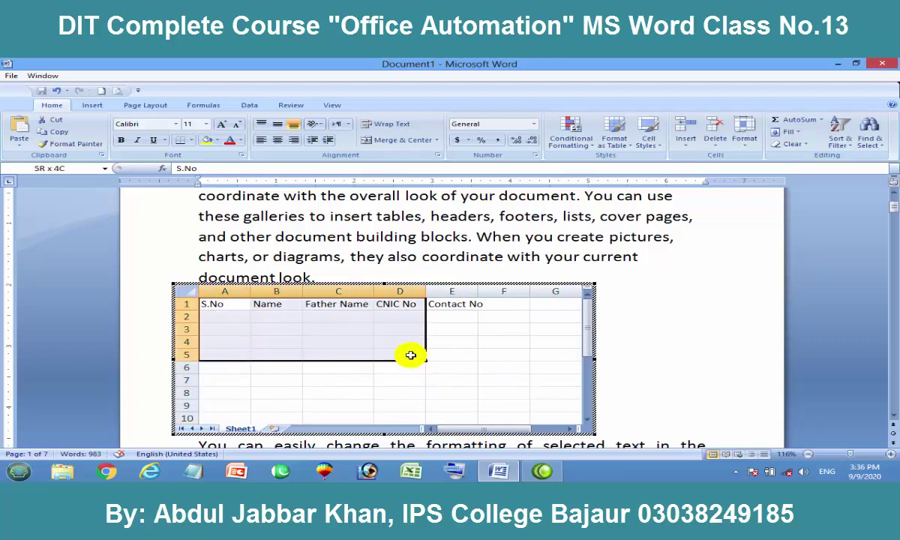
{"action": "double_click", "coordinate": [478, 291]}
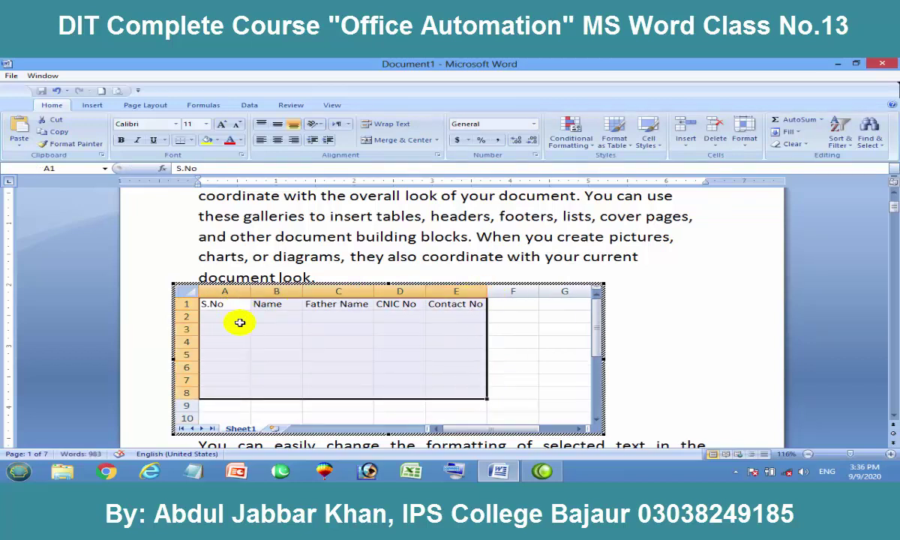
Apply All Borders to A1:E8 and return to the Word document.
{"action": "left_click", "coordinate": [191, 140]}
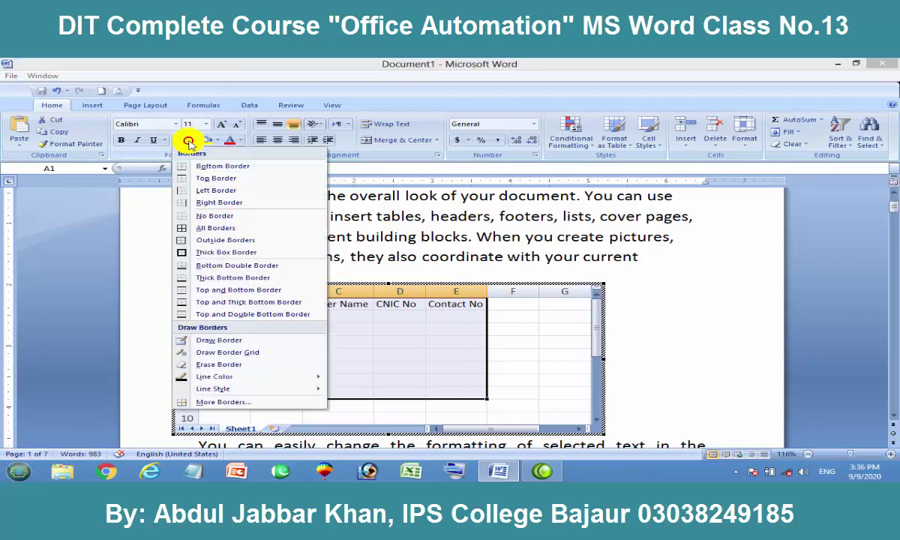
{"action": "left_click", "coordinate": [215, 229]}
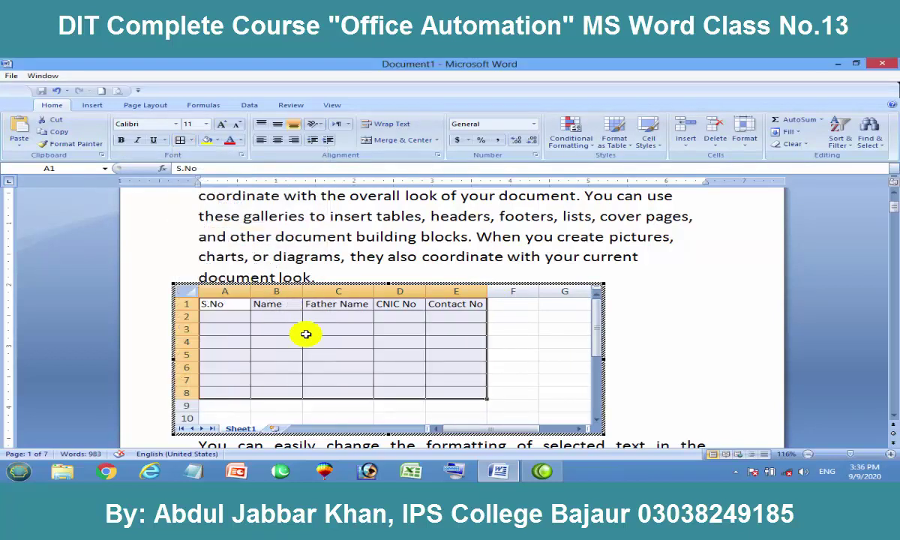
{"action": "left_click", "coordinate": [592, 365]}
{"action": "left_click", "coordinate": [309, 288]}
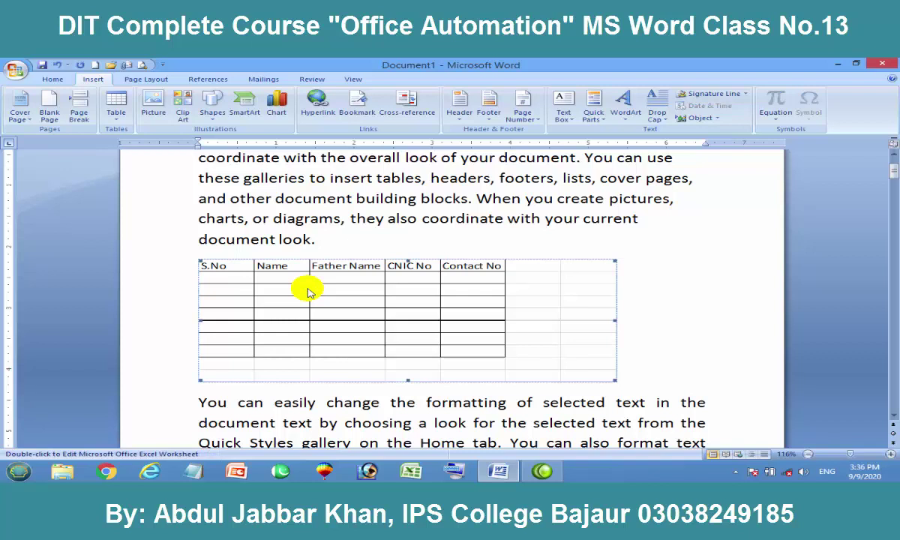
In the embedded worksheet, add a Fee header in F1 with values 100, 200 and 300 below.
{"action": "left_click", "coordinate": [295, 285]}
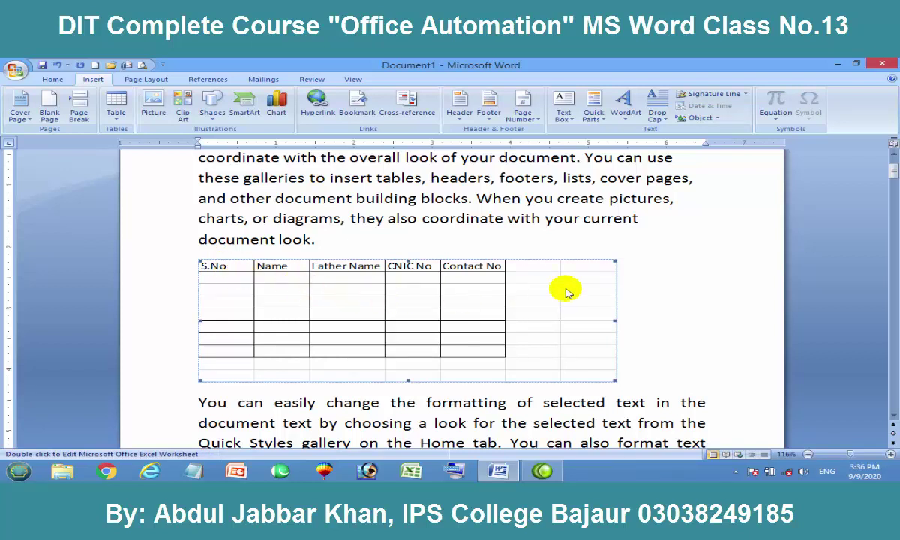
{"action": "double_click", "coordinate": [417, 269]}
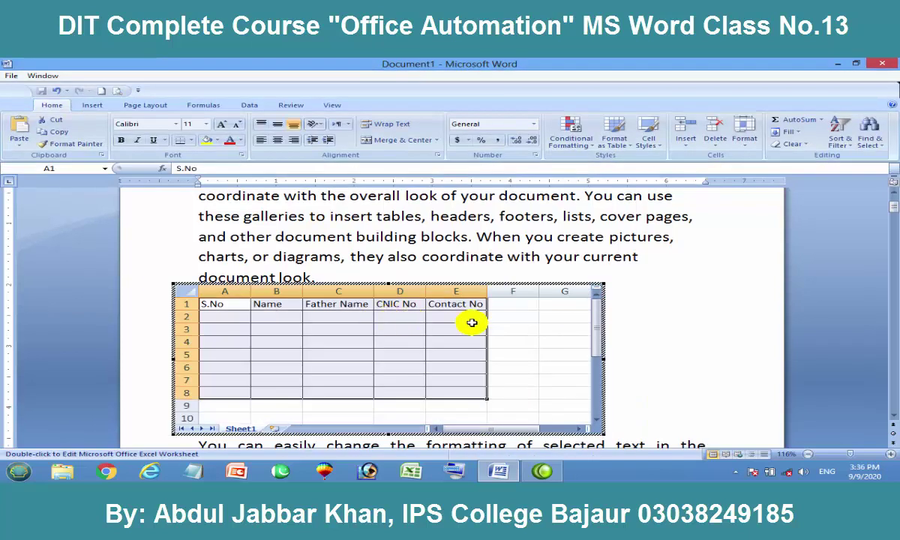
{"action": "left_click", "coordinate": [516, 307]}
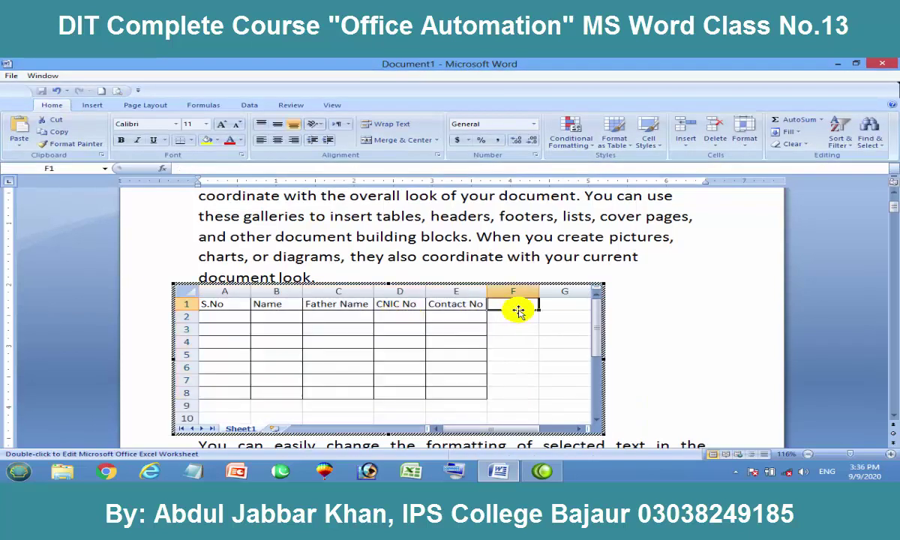
{"action": "type", "text": "Fee"}
{"action": "key", "text": "Return"}
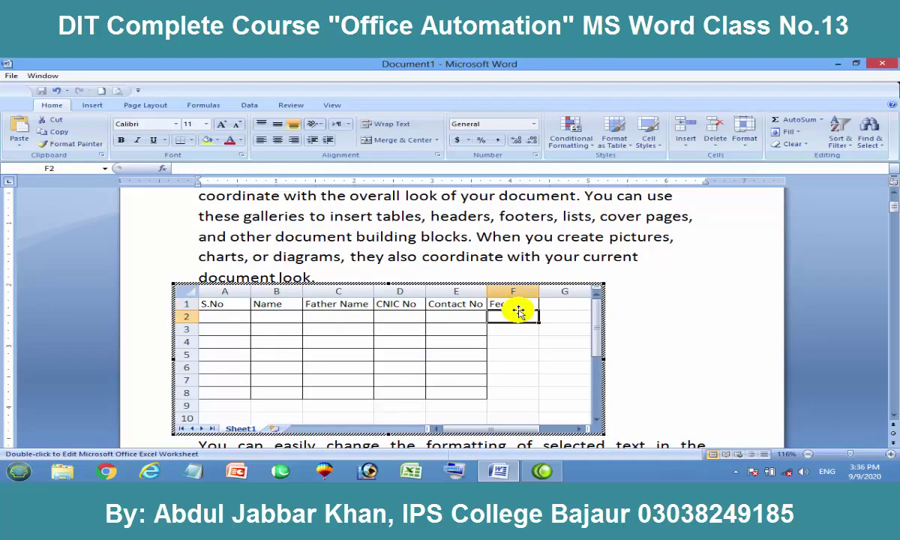
{"action": "type", "text": "1000"}
{"action": "key", "text": "Return"}
{"action": "type", "text": "200"}
{"action": "key", "text": "Return"}
{"action": "type", "text": "30"}
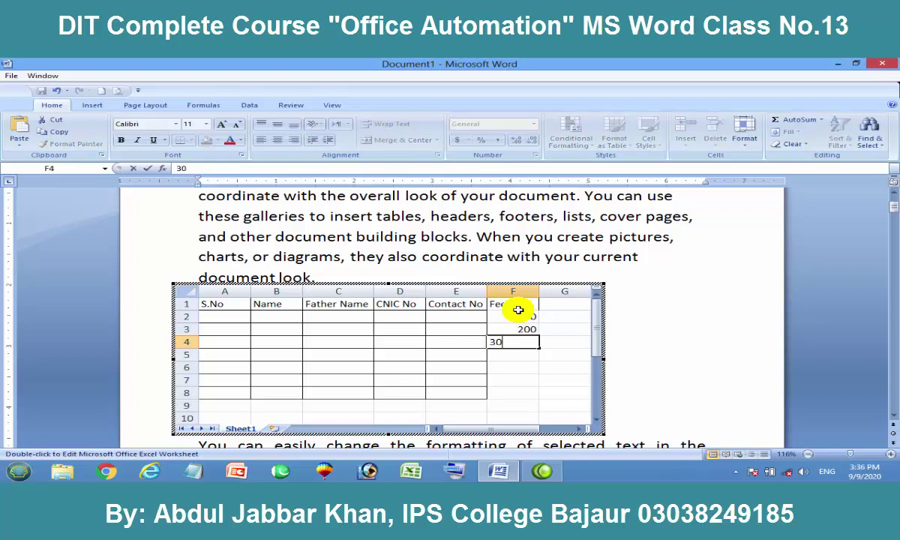
{"action": "type", "text": "0"}
{"action": "key", "text": "Return"}
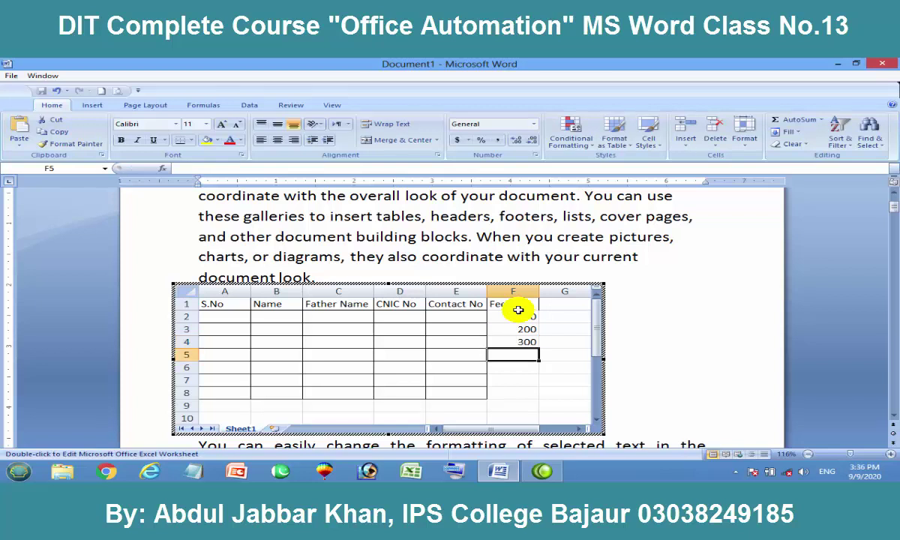
Total the Fee values with =SUM(F2:F4) in F5, giving 600, and return to Word.
{"action": "type", "text": "=sum()"}
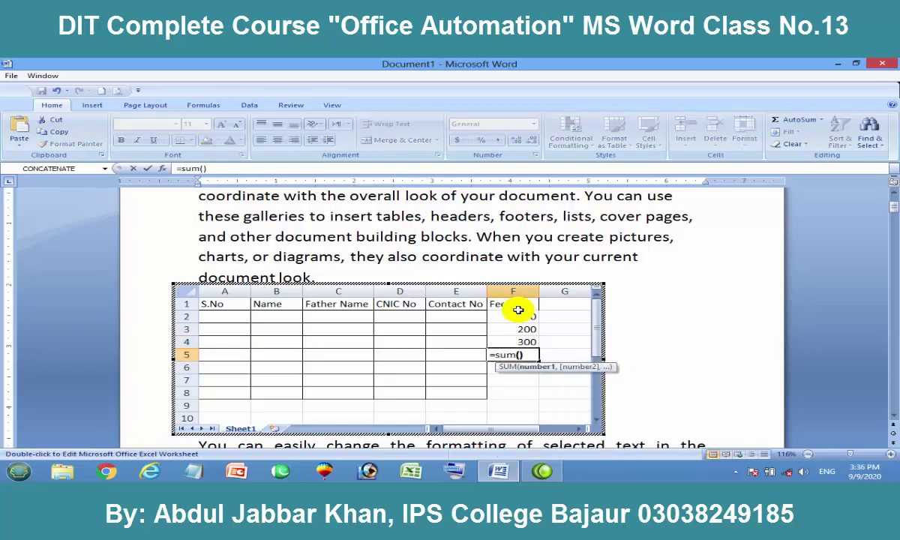
{"action": "left_click_drag", "start_coordinate": [514, 317], "coordinate": [518, 342]}
{"action": "key", "text": "Return"}
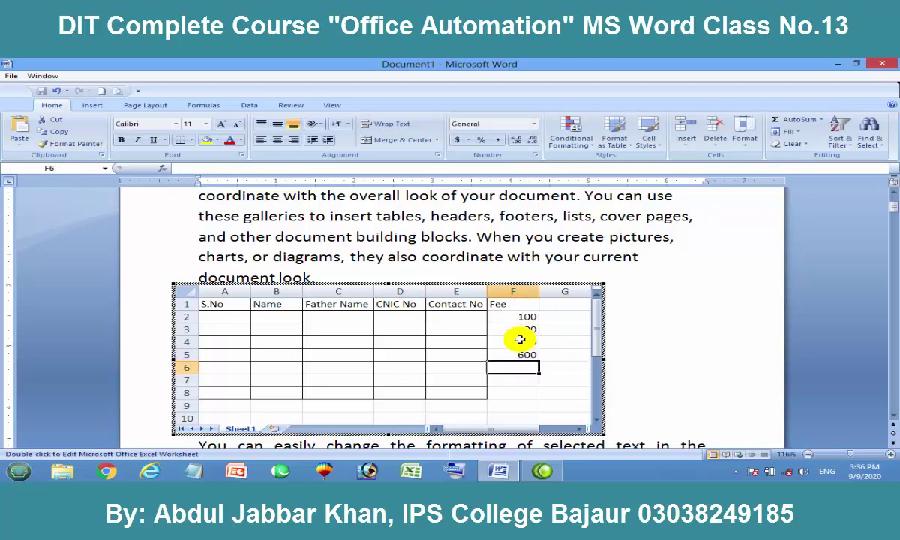
{"action": "left_click", "coordinate": [521, 353]}
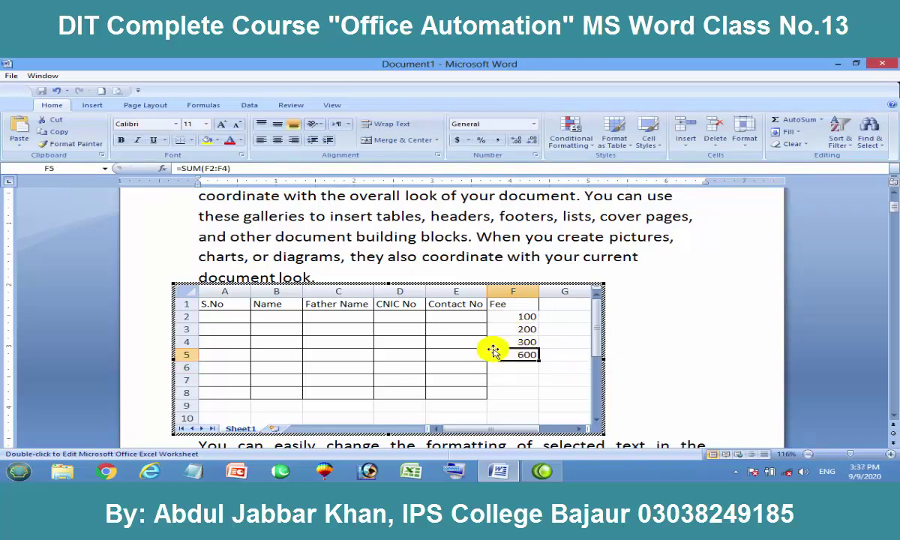
{"action": "left_click", "coordinate": [630, 323]}
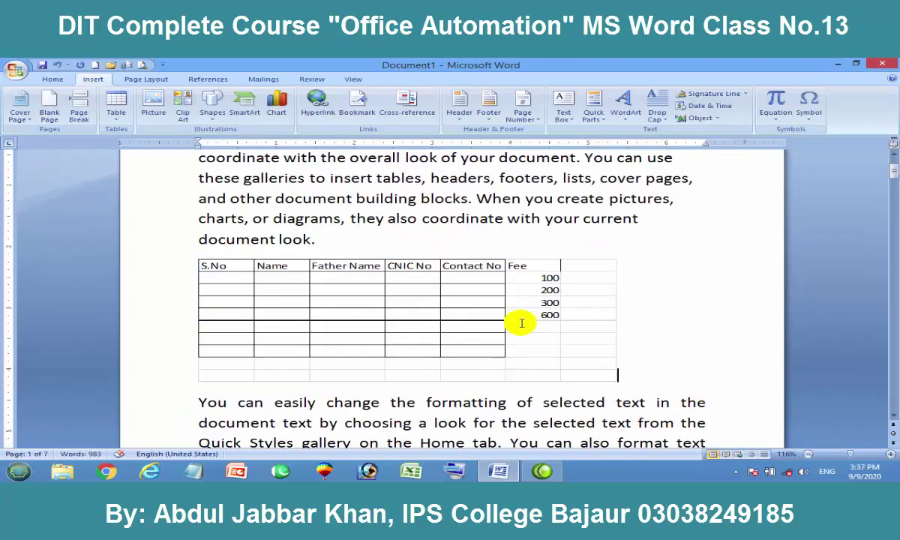
Delete the embedded Fee worksheet object from the document.
{"action": "left_click", "coordinate": [401, 317]}
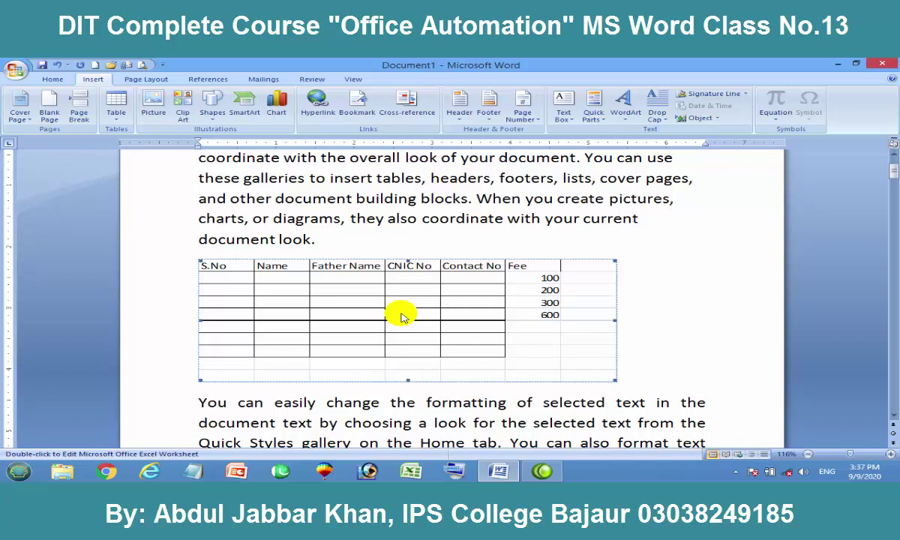
{"action": "key", "text": "Delete"}
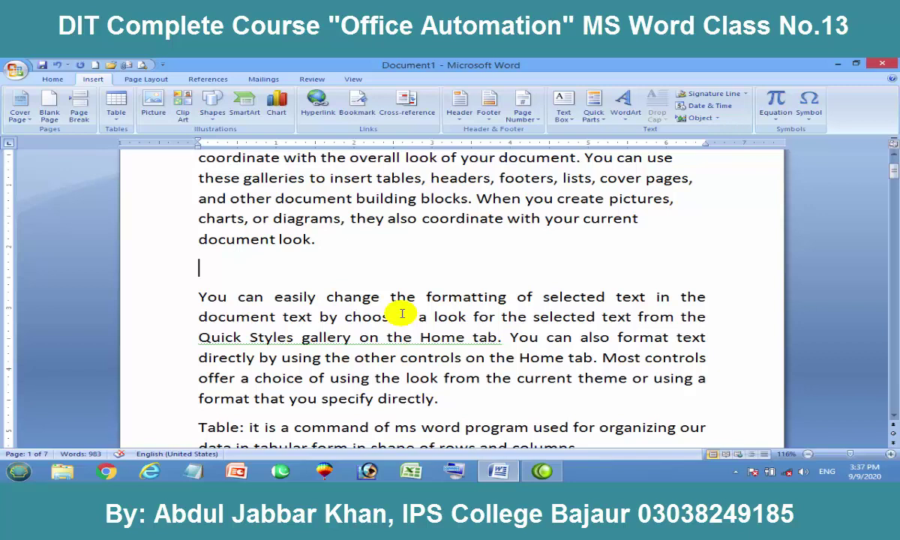
Insert the With Subheads 1 quick table listing enrollment in local colleges, 2005.
{"action": "left_click", "coordinate": [115, 105]}
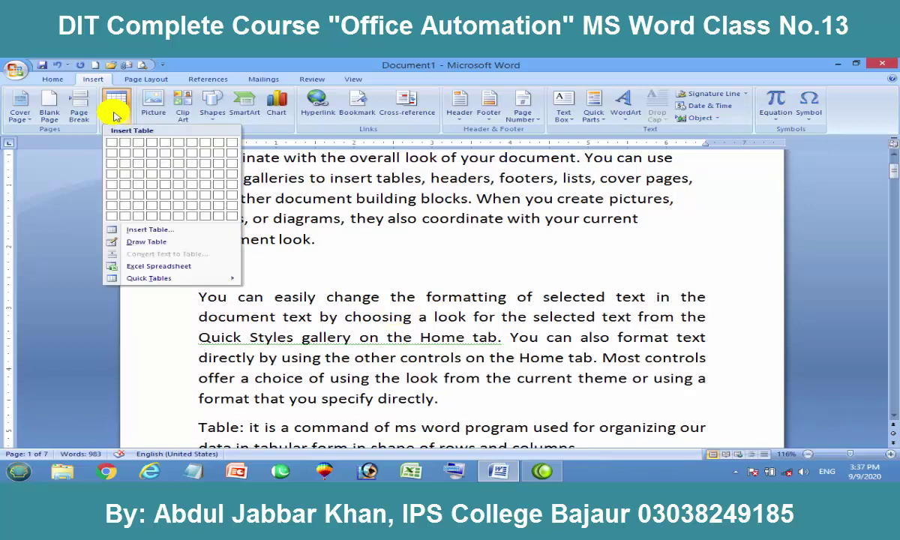
{"action": "mouse_move", "coordinate": [149, 279]}
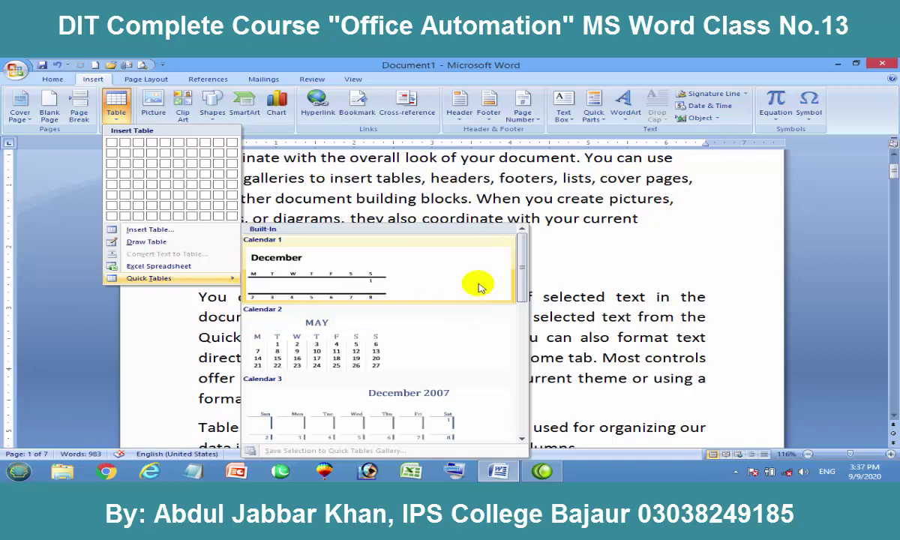
{"action": "mouse_move", "coordinate": [523, 261]}
{"action": "left_mouse_down"}
{"action": "mouse_move", "coordinate": [532, 325]}
{"action": "mouse_move", "coordinate": [523, 422]}
{"action": "left_mouse_up"}
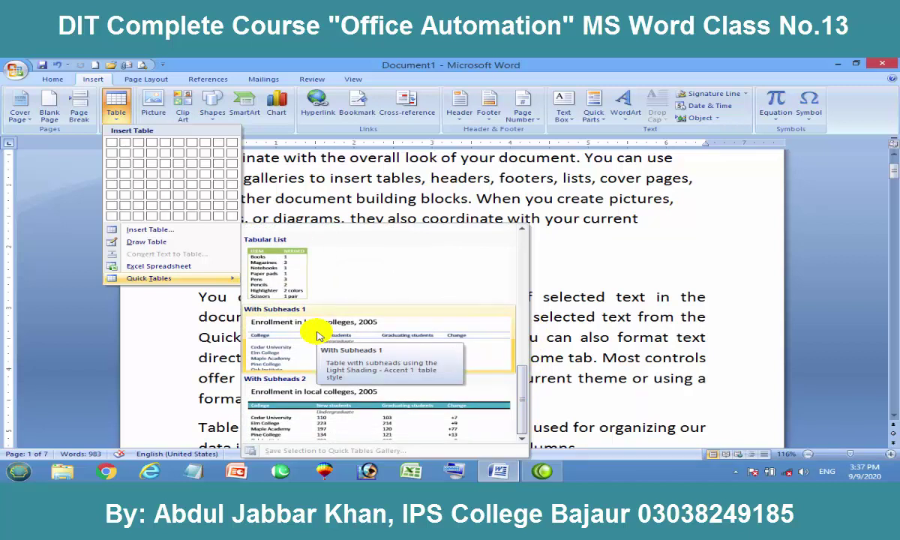
{"action": "left_click", "coordinate": [317, 335]}
{"action": "scroll", "coordinate": [292, 315], "scroll_direction": "down", "scroll_amount": 2}
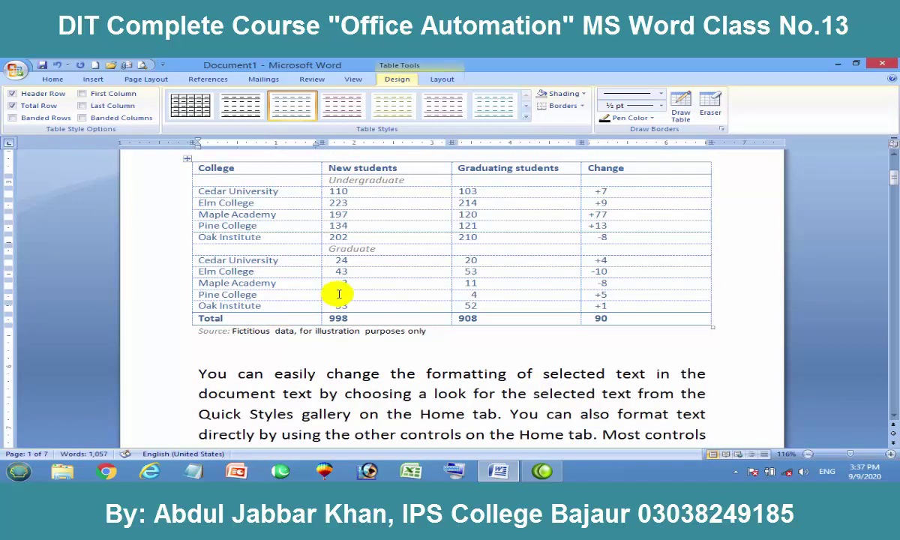
{"action": "scroll", "coordinate": [339, 294], "scroll_direction": "up", "scroll_amount": 1}
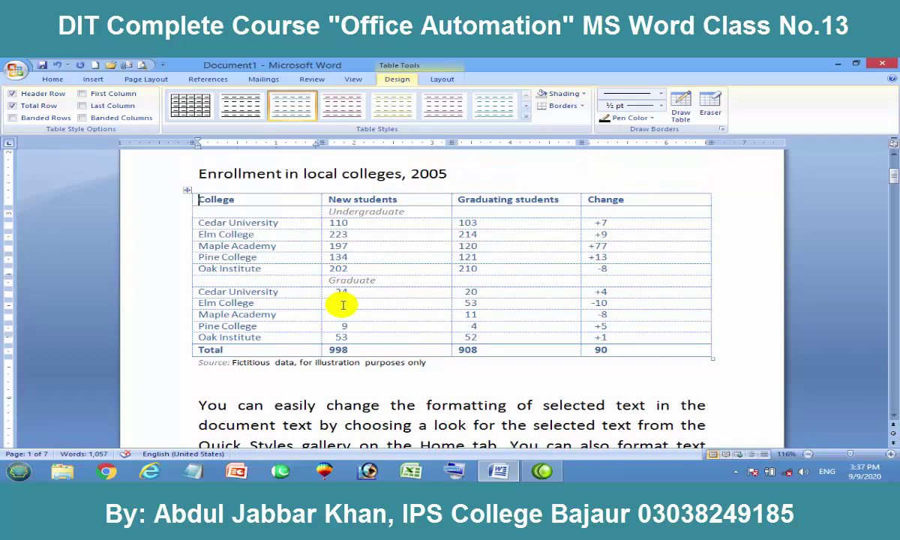
{"action": "left_click_drag", "start_coordinate": [251, 193], "coordinate": [638, 350]}
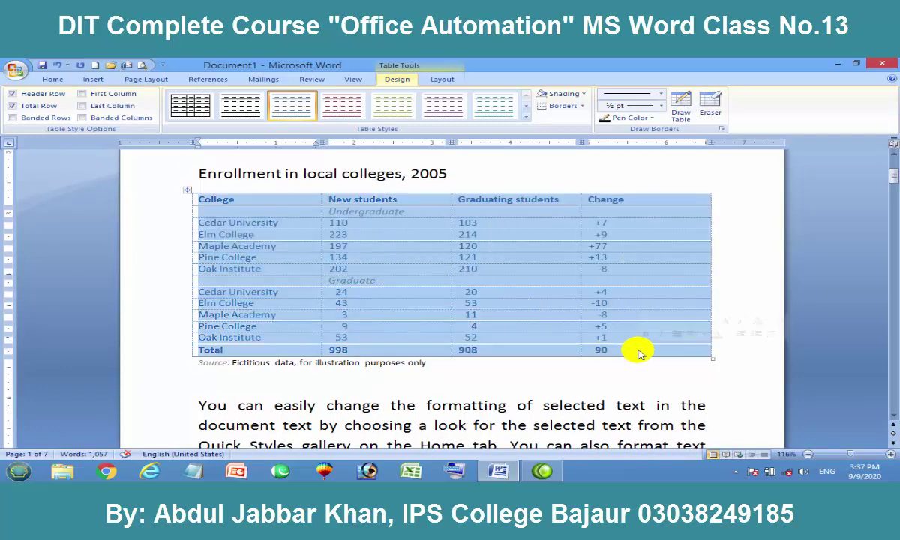
Add a blank paragraph below the enrollment table's source note.
{"action": "left_click", "coordinate": [104, 85]}
{"action": "left_click", "coordinate": [116, 114]}
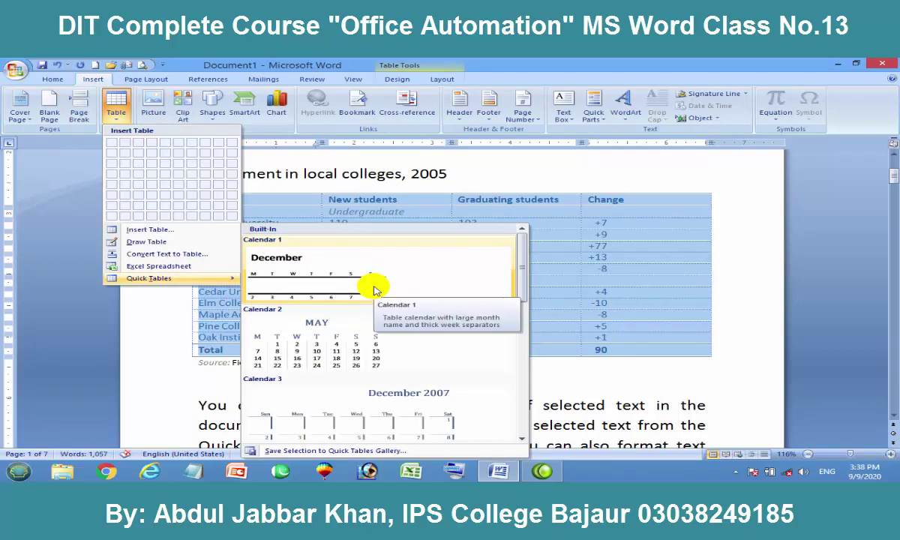
{"action": "left_click", "coordinate": [450, 375]}
{"action": "left_click", "coordinate": [263, 375]}
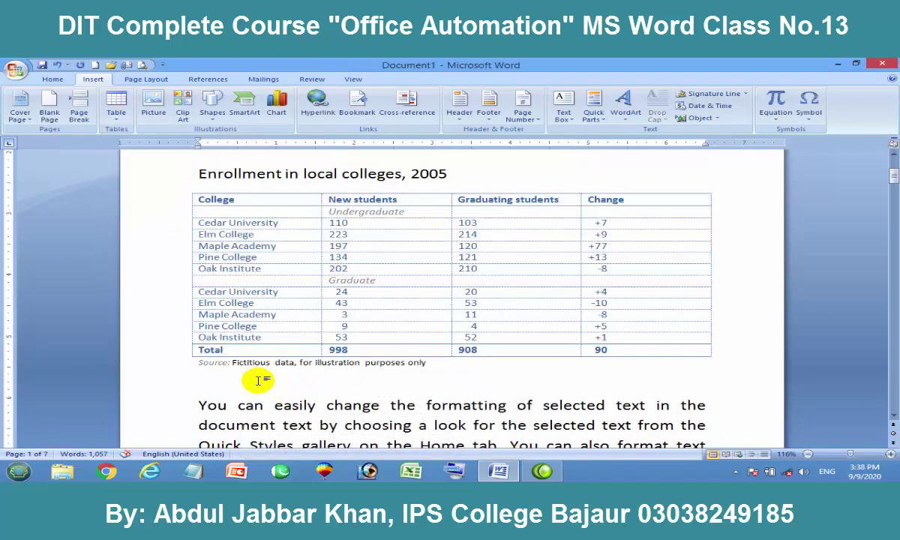
{"action": "key", "text": "Return"}
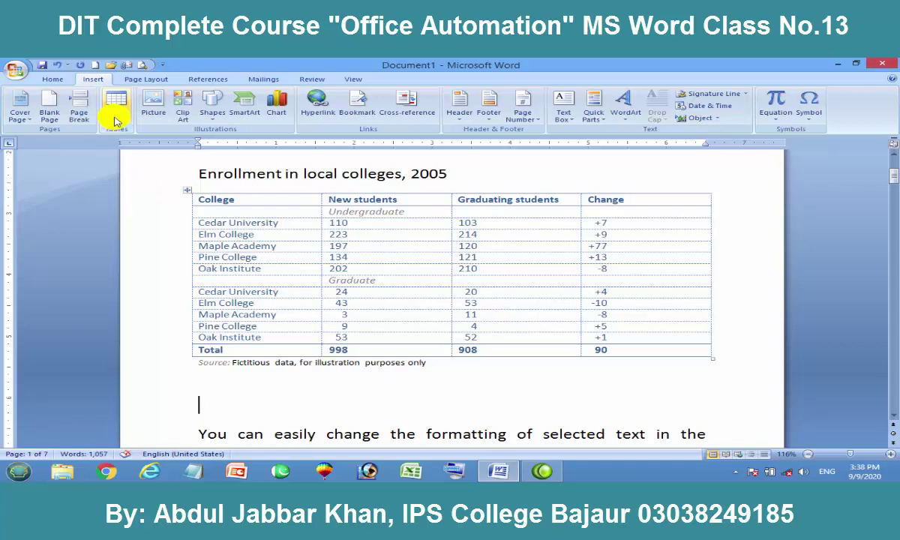
Insert the December month calendar quick table below the enrollment table.
{"action": "left_click", "coordinate": [116, 111]}
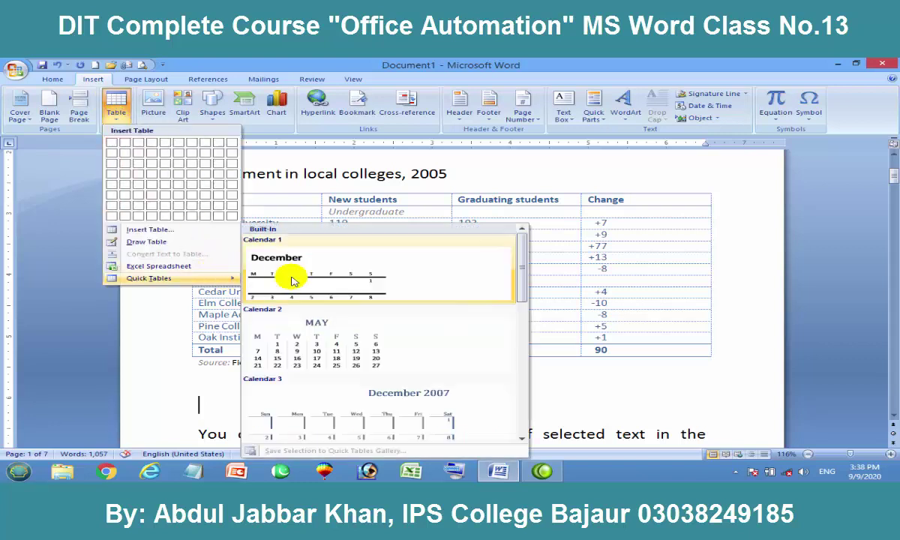
{"action": "left_click", "coordinate": [308, 278]}
{"action": "scroll", "coordinate": [308, 278], "scroll_direction": "down", "scroll_amount": 4}
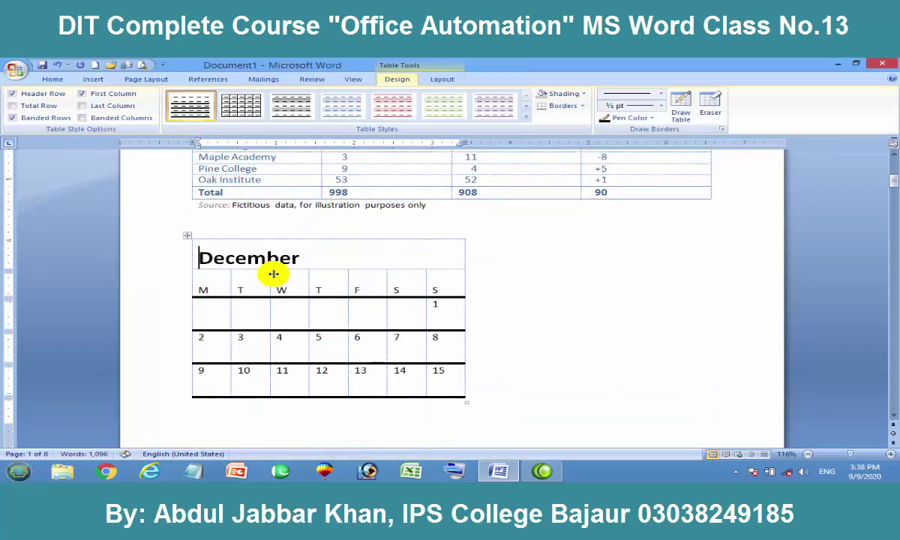
{"action": "mouse_move", "coordinate": [202, 288]}
{"action": "left_mouse_down"}
{"action": "mouse_move", "coordinate": [343, 298]}
{"action": "mouse_move", "coordinate": [449, 382]}
{"action": "left_mouse_up"}
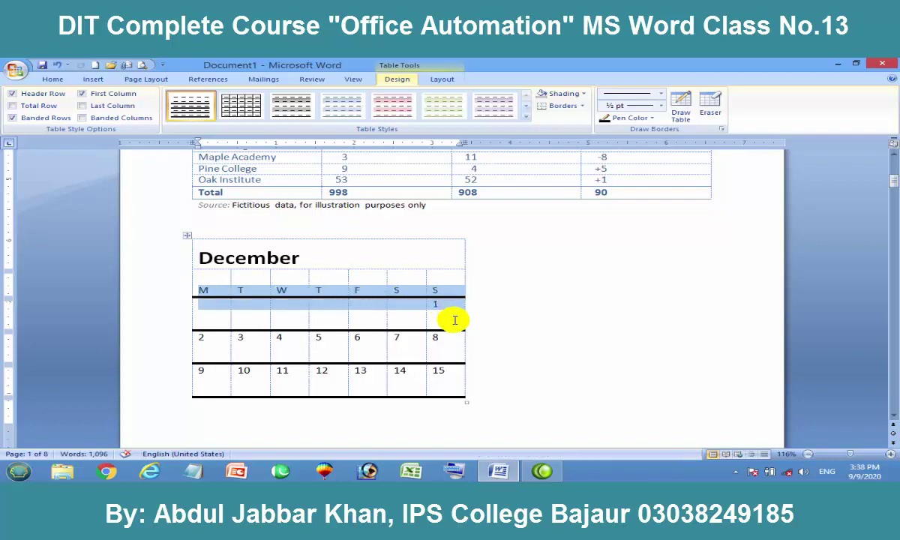
{"action": "left_click", "coordinate": [518, 276]}
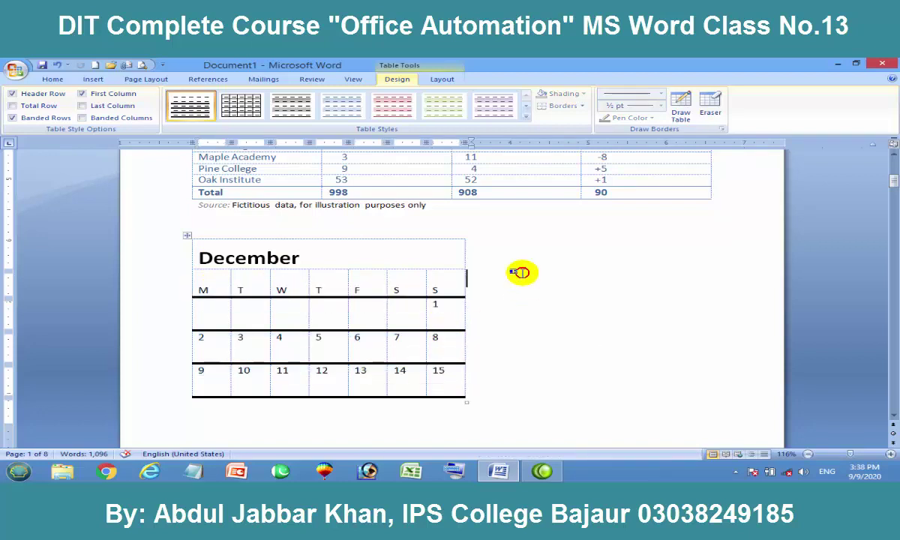
Reopen the Quick Tables gallery, close it without inserting, and review the calendar across pages.
{"action": "left_click", "coordinate": [89, 78]}
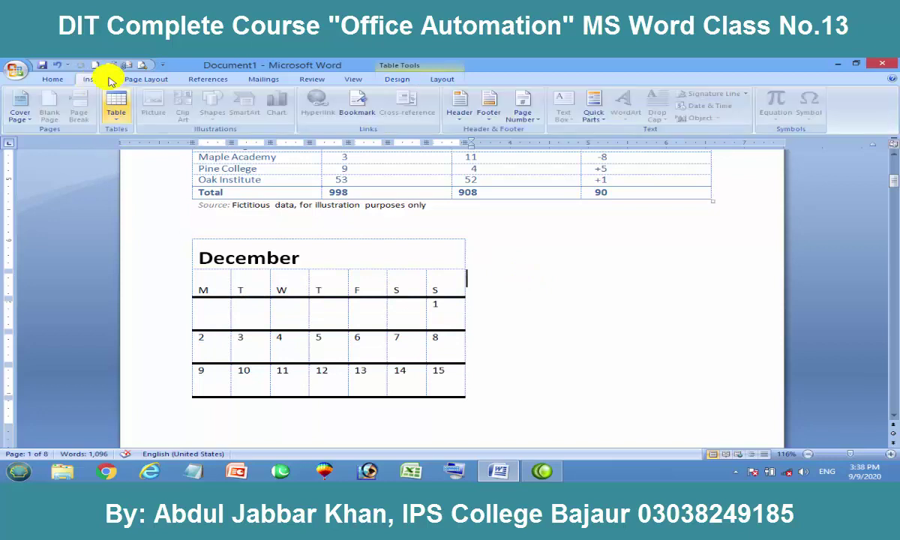
{"action": "left_click", "coordinate": [117, 111]}
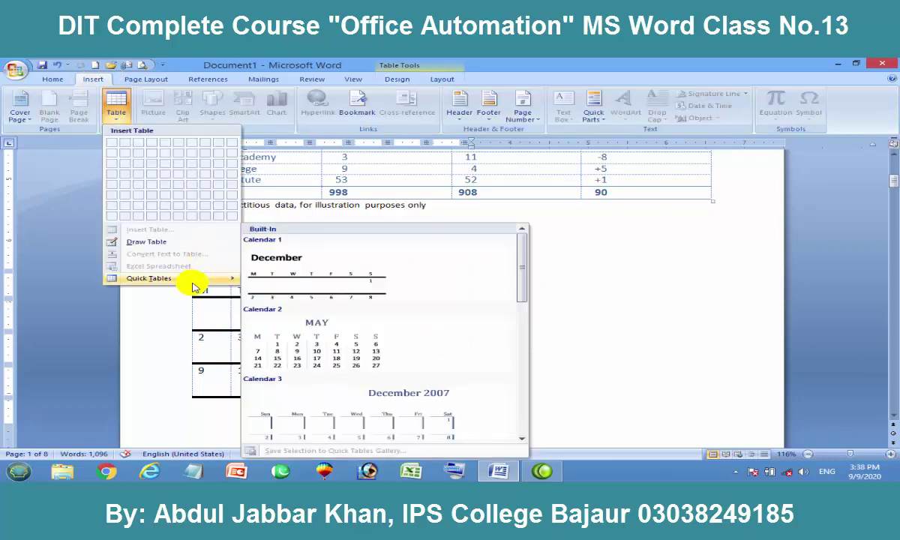
{"action": "mouse_move", "coordinate": [158, 278]}
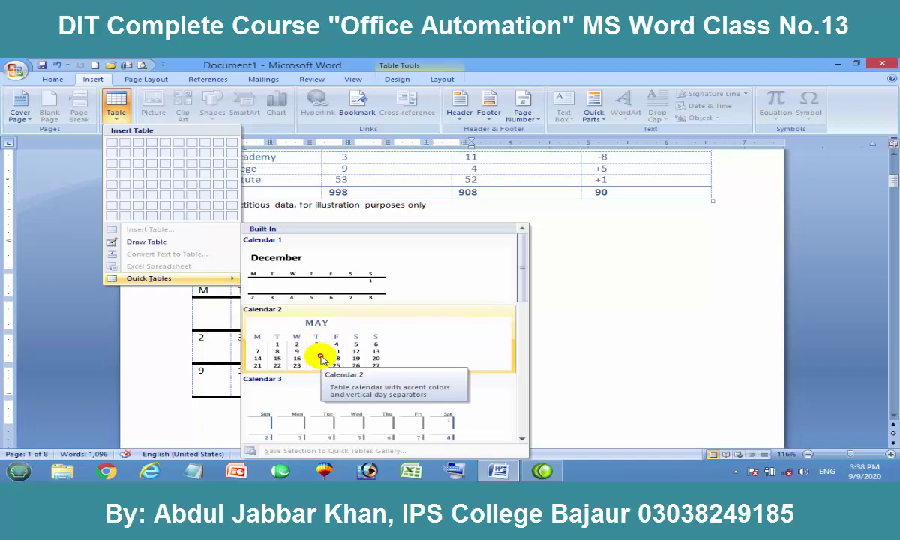
{"action": "left_click", "coordinate": [320, 358]}
{"action": "scroll", "coordinate": [323, 330], "scroll_direction": "down", "scroll_amount": 3}
{"action": "scroll", "coordinate": [378, 306], "scroll_direction": "down", "scroll_amount": 2}
{"action": "scroll", "coordinate": [337, 277], "scroll_direction": "down", "scroll_amount": 3}
{"action": "scroll", "coordinate": [356, 293], "scroll_direction": "up", "scroll_amount": 1}
{"action": "scroll", "coordinate": [355, 292], "scroll_direction": "up", "scroll_amount": 4}
{"action": "scroll", "coordinate": [359, 296], "scroll_direction": "up", "scroll_amount": 5}
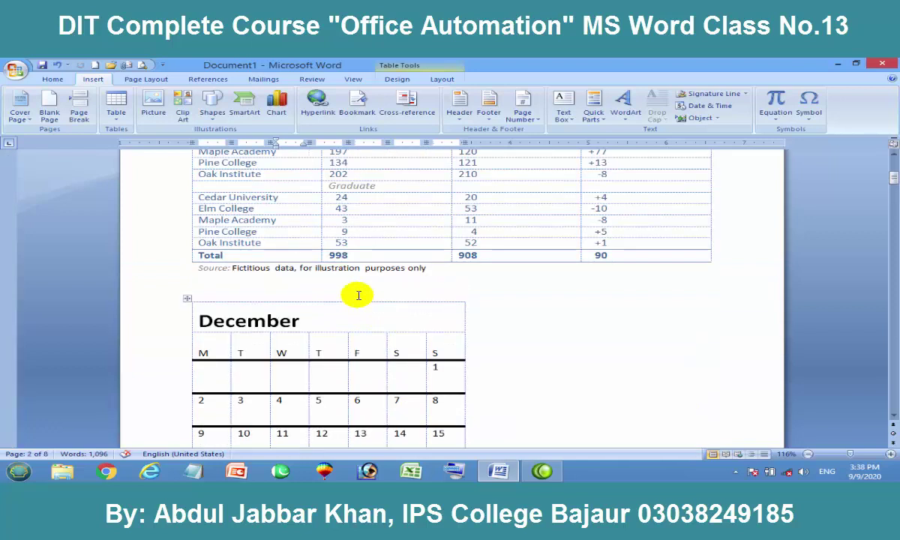
{"action": "scroll", "coordinate": [391, 273], "scroll_direction": "down", "scroll_amount": 5}
{"action": "scroll", "coordinate": [364, 259], "scroll_direction": "up", "scroll_amount": 5}
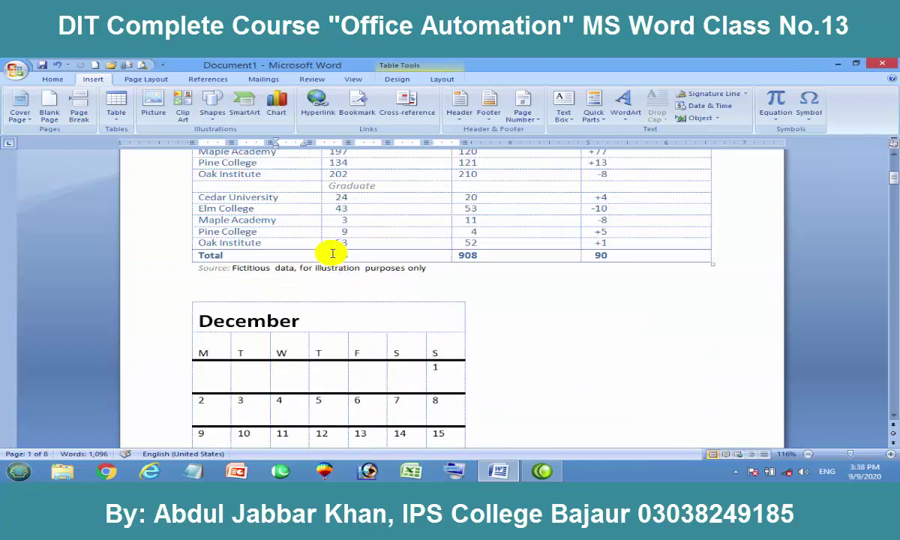
Undo the December calendar and add blank space after the 'document look.' paragraph.
{"action": "key", "text": "ctrl+z"}
{"action": "scroll", "coordinate": [332, 254], "scroll_direction": "down", "scroll_amount": 4}
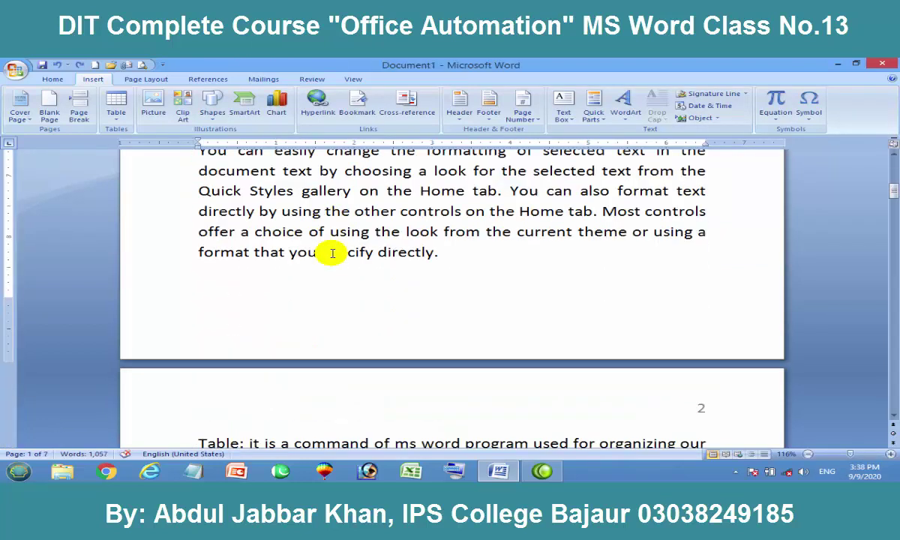
{"action": "scroll", "coordinate": [319, 253], "scroll_direction": "up", "scroll_amount": 1}
{"action": "scroll", "coordinate": [307, 285], "scroll_direction": "down", "scroll_amount": 2}
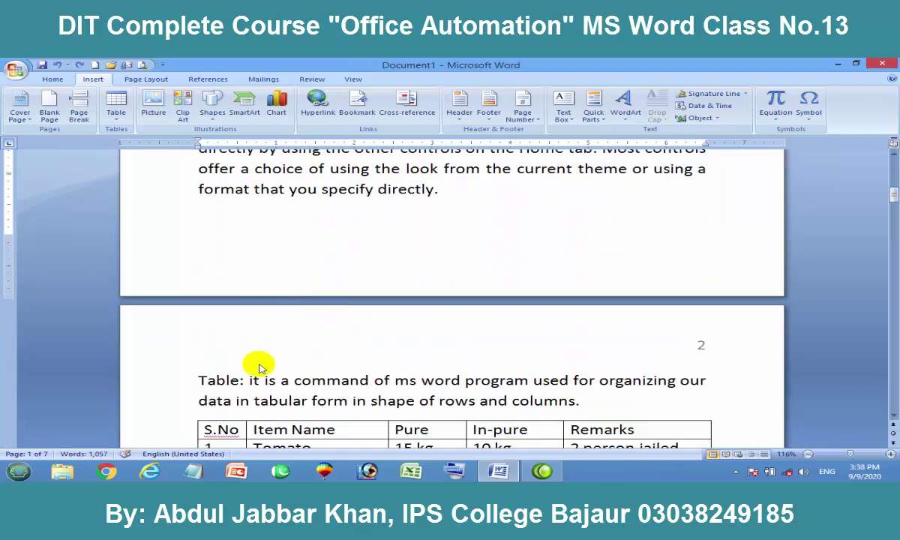
{"action": "scroll", "coordinate": [277, 364], "scroll_direction": "down", "scroll_amount": 1}
{"action": "scroll", "coordinate": [292, 353], "scroll_direction": "down", "scroll_amount": 4}
{"action": "scroll", "coordinate": [315, 345], "scroll_direction": "down", "scroll_amount": 3}
{"action": "scroll", "coordinate": [450, 345], "scroll_direction": "down", "scroll_amount": 2}
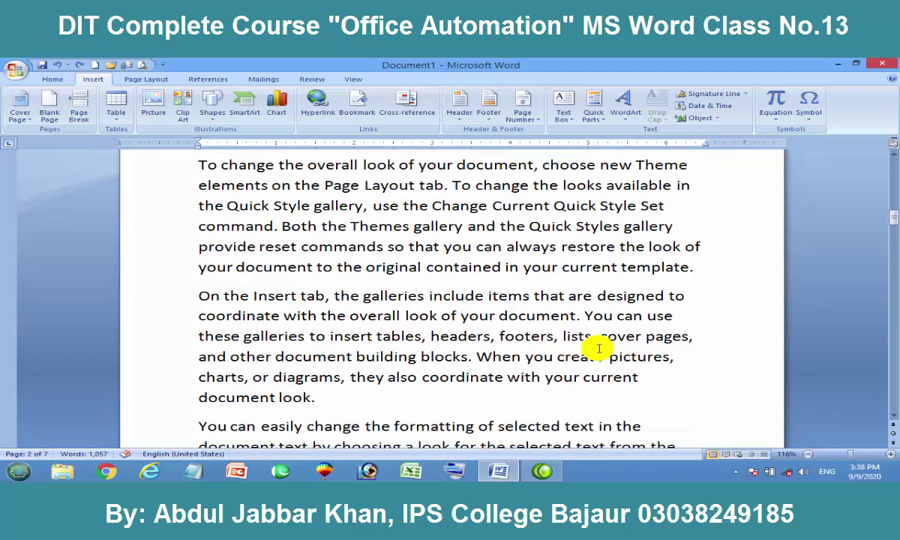
{"action": "left_click", "coordinate": [651, 384]}
{"action": "left_click", "coordinate": [317, 398]}
{"action": "key", "text": "ctrl+Return"}
Insert the December 2007 calendar quick table (Calendar 3) after that paragraph.
{"action": "left_click", "coordinate": [115, 109]}
{"action": "mouse_move", "coordinate": [149, 279]}
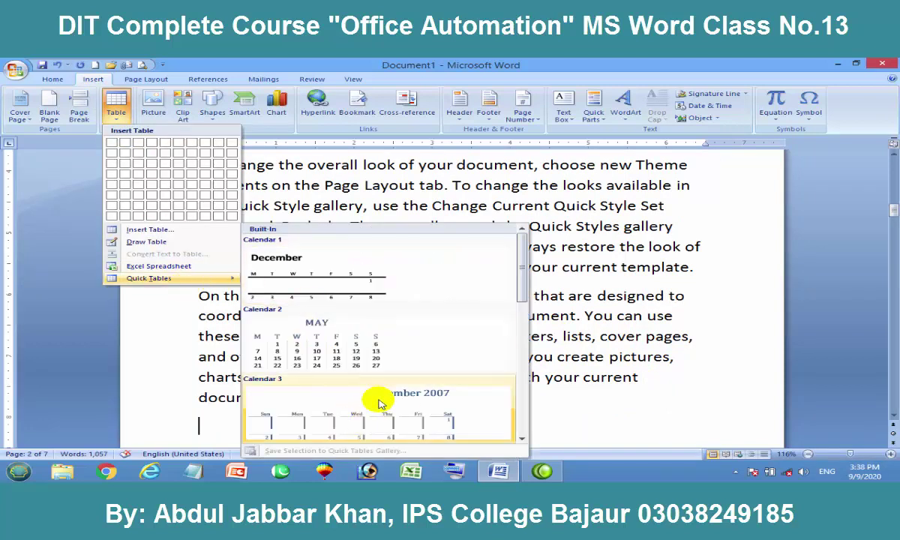
{"action": "scroll", "coordinate": [379, 390], "scroll_direction": "down", "scroll_amount": 5}
{"action": "scroll", "coordinate": [371, 353], "scroll_direction": "up", "scroll_amount": 5}
{"action": "scroll", "coordinate": [373, 354], "scroll_direction": "down", "scroll_amount": 3}
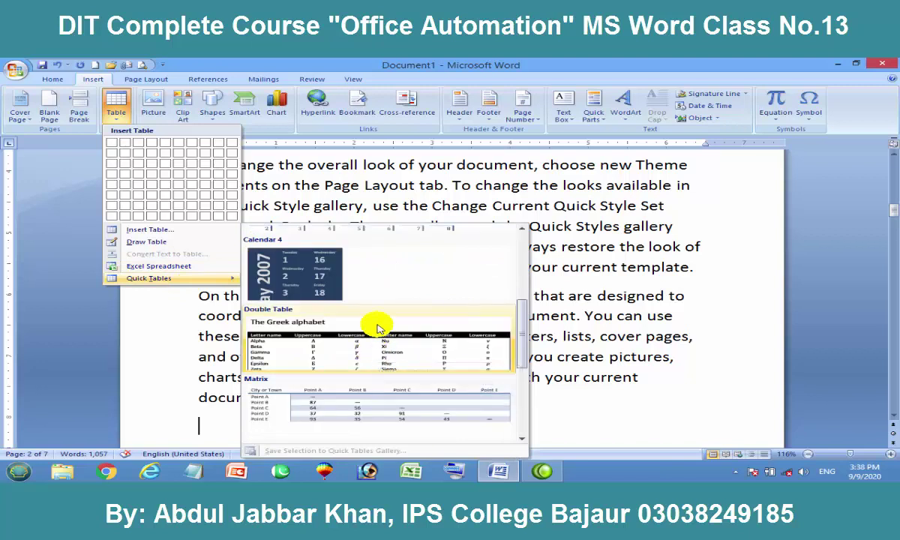
{"action": "scroll", "coordinate": [376, 324], "scroll_direction": "up", "scroll_amount": 3}
{"action": "left_click", "coordinate": [392, 400]}
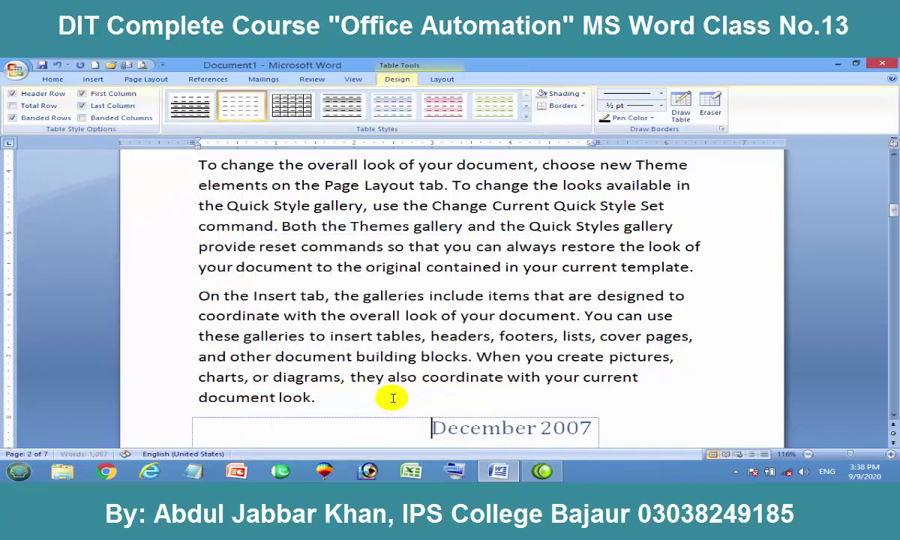
{"action": "scroll", "coordinate": [382, 378], "scroll_direction": "down", "scroll_amount": 1}
{"action": "scroll", "coordinate": [381, 382], "scroll_direction": "down", "scroll_amount": 1}
{"action": "scroll", "coordinate": [367, 353], "scroll_direction": "down", "scroll_amount": 3}
{"action": "scroll", "coordinate": [355, 324], "scroll_direction": "down", "scroll_amount": 1}
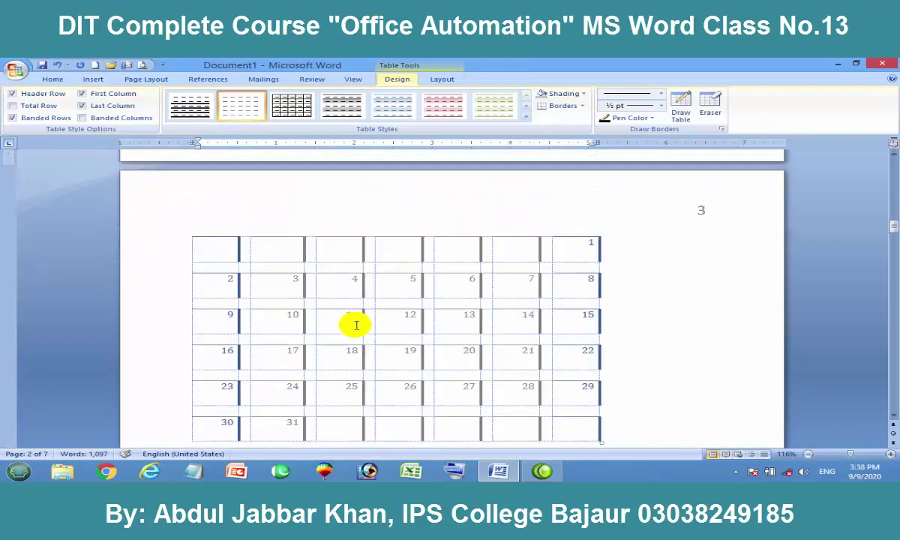
{"action": "scroll", "coordinate": [355, 324], "scroll_direction": "down", "scroll_amount": 1}
{"action": "scroll", "coordinate": [356, 325], "scroll_direction": "up", "scroll_amount": 1}
{"action": "scroll", "coordinate": [356, 324], "scroll_direction": "up", "scroll_amount": 2}
{"action": "scroll", "coordinate": [355, 324], "scroll_direction": "up", "scroll_amount": 1}
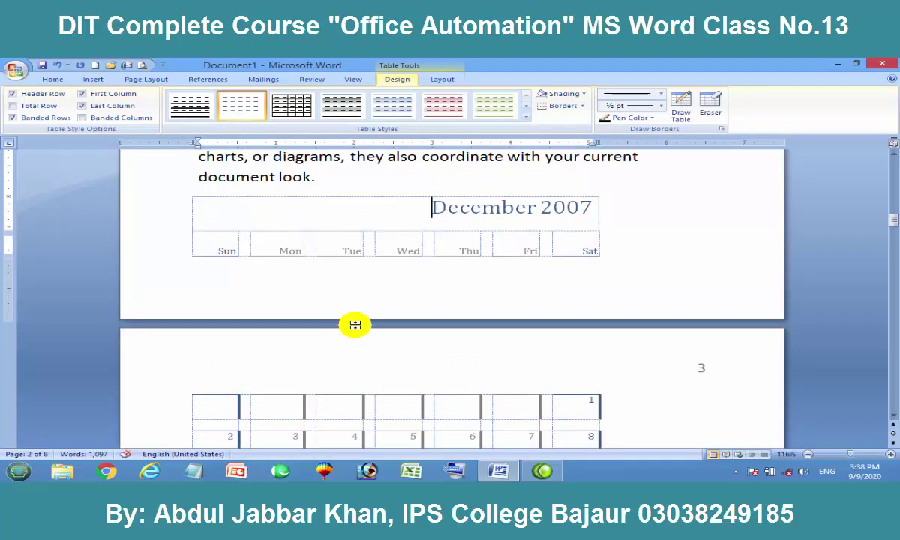
{"action": "scroll", "coordinate": [355, 324], "scroll_direction": "up", "scroll_amount": 3}
{"action": "scroll", "coordinate": [355, 324], "scroll_direction": "up", "scroll_amount": 3}
{"action": "scroll", "coordinate": [354, 324], "scroll_direction": "up", "scroll_amount": 3}
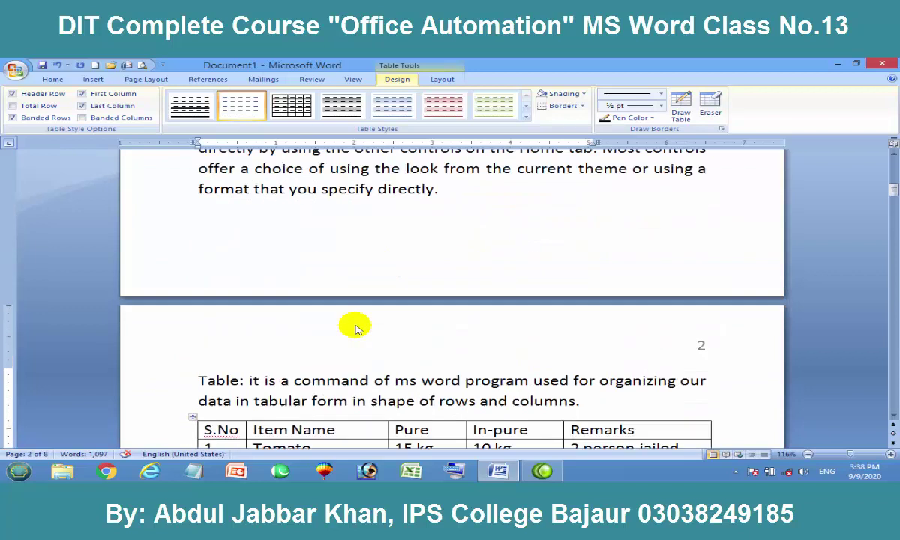
{"action": "scroll", "coordinate": [354, 324], "scroll_direction": "up", "scroll_amount": 3}
{"action": "scroll", "coordinate": [354, 324], "scroll_direction": "up", "scroll_amount": 2}
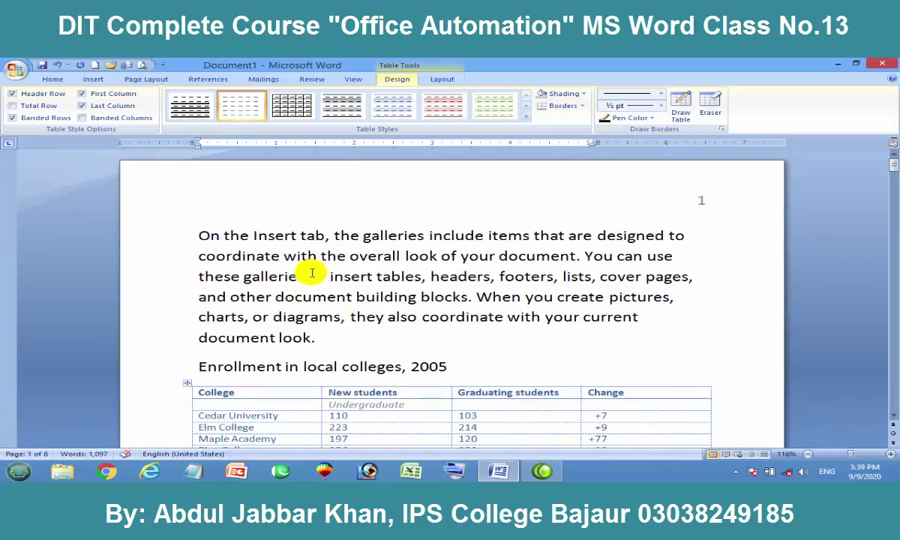
{"action": "scroll", "coordinate": [168, 243], "scroll_direction": "down", "scroll_amount": 1}
{"action": "scroll", "coordinate": [346, 263], "scroll_direction": "down", "scroll_amount": 3}
{"action": "scroll", "coordinate": [400, 285], "scroll_direction": "down", "scroll_amount": 2}
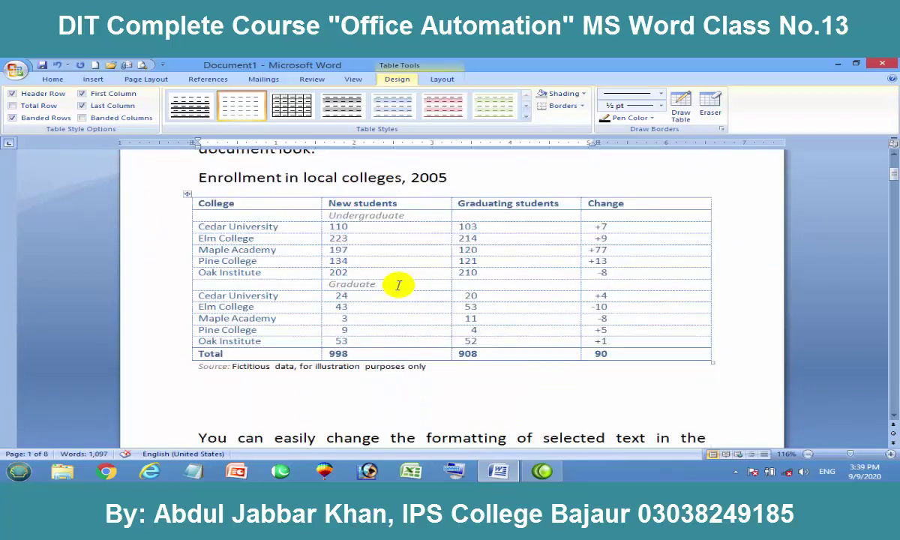
{"action": "left_click", "coordinate": [187, 194]}
{"action": "key", "text": "Delete"}
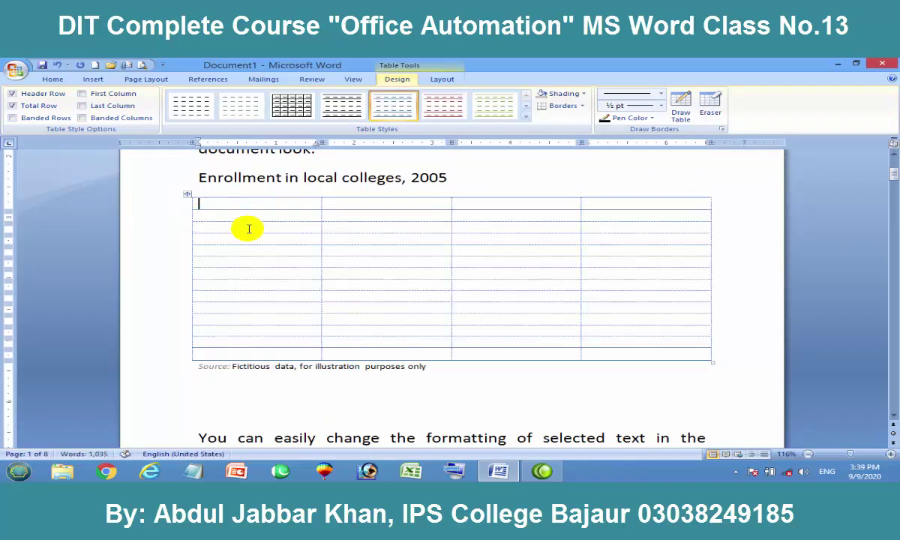
{"action": "key", "text": "ctrl+z"}
{"action": "scroll", "coordinate": [303, 277], "scroll_direction": "down", "scroll_amount": 1}
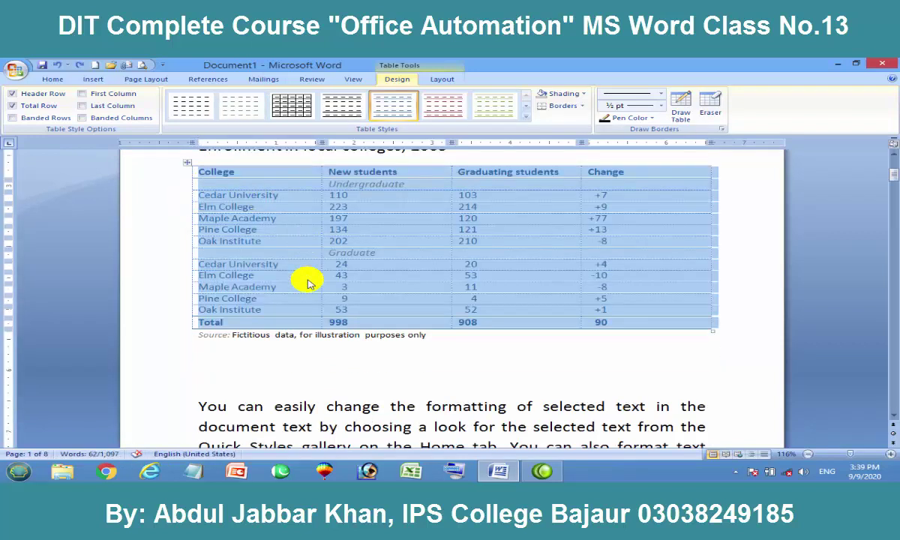
{"action": "scroll", "coordinate": [304, 279], "scroll_direction": "down", "scroll_amount": 9}
{"action": "scroll", "coordinate": [304, 279], "scroll_direction": "down", "scroll_amount": 9}
{"action": "scroll", "coordinate": [302, 307], "scroll_direction": "down", "scroll_amount": 3}
{"action": "scroll", "coordinate": [319, 308], "scroll_direction": "up", "scroll_amount": 7}
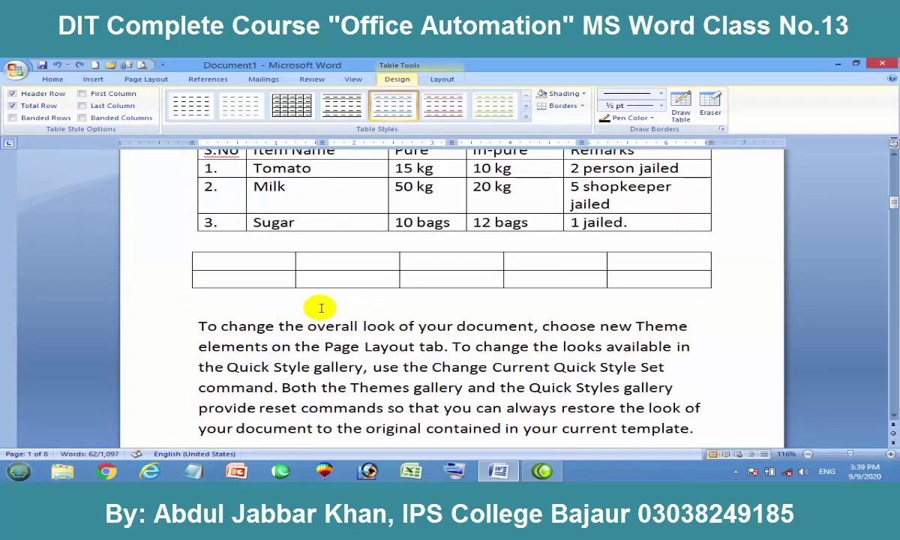
{"action": "scroll", "coordinate": [321, 307], "scroll_direction": "up", "scroll_amount": 1}
Try the red table style on the Tomato, Milk and Sugar table, then apply the orange banded style.
{"action": "left_click", "coordinate": [301, 237]}
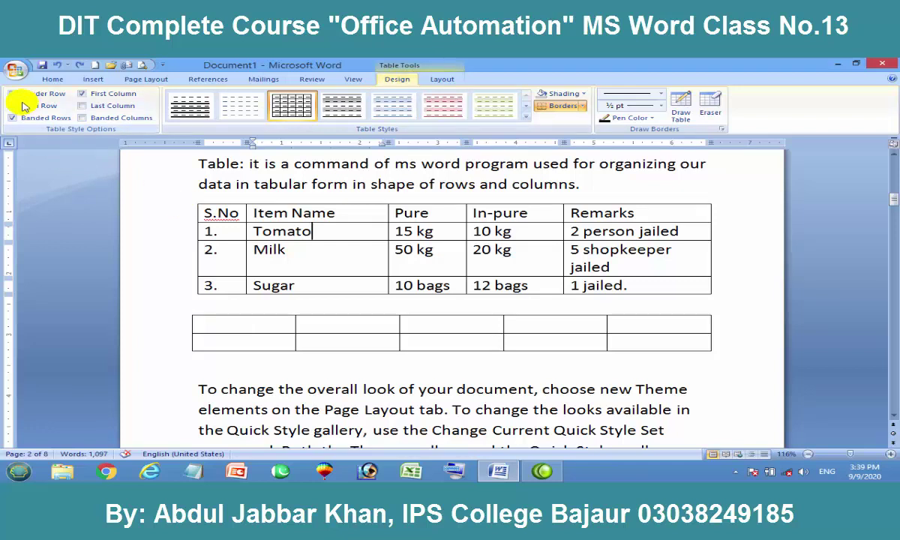
{"action": "left_click_drag", "start_coordinate": [225, 212], "coordinate": [643, 219]}
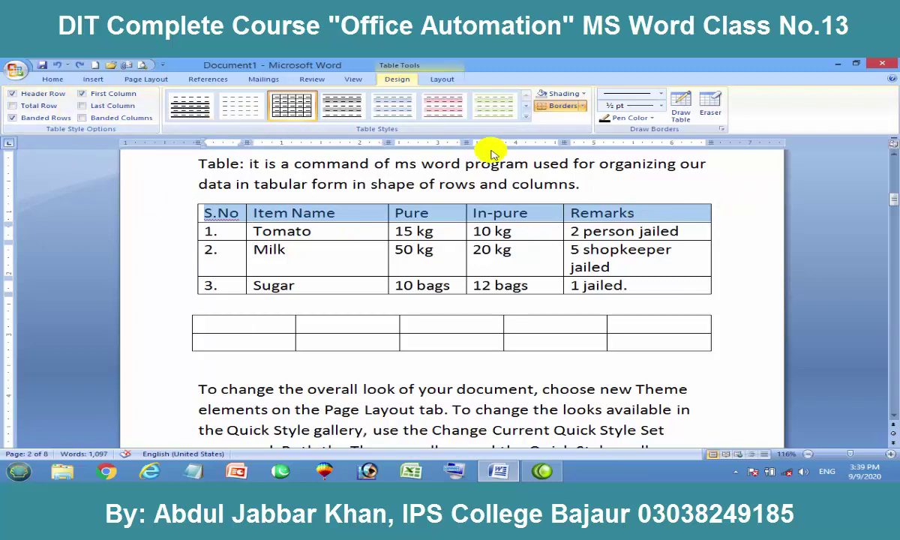
{"action": "left_click", "coordinate": [527, 125]}
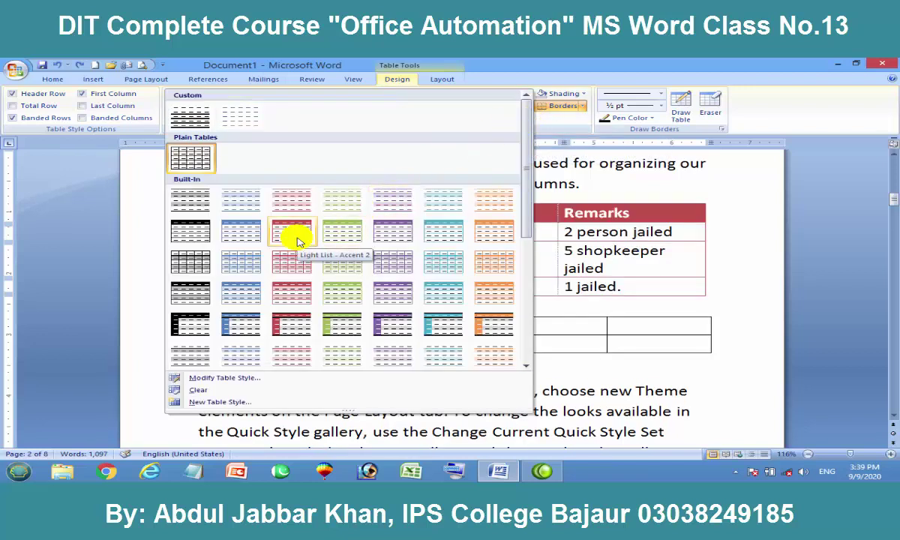
{"action": "left_click", "coordinate": [281, 327]}
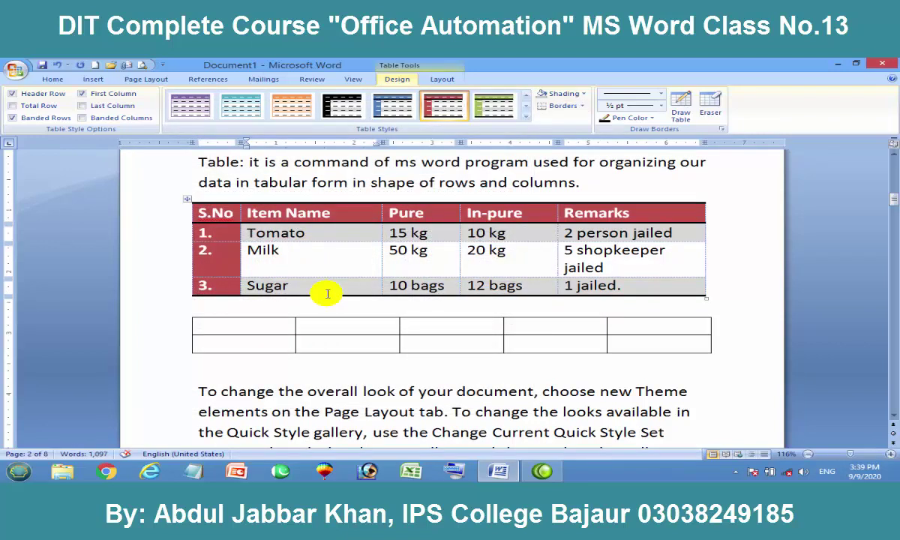
{"action": "left_click", "coordinate": [301, 256]}
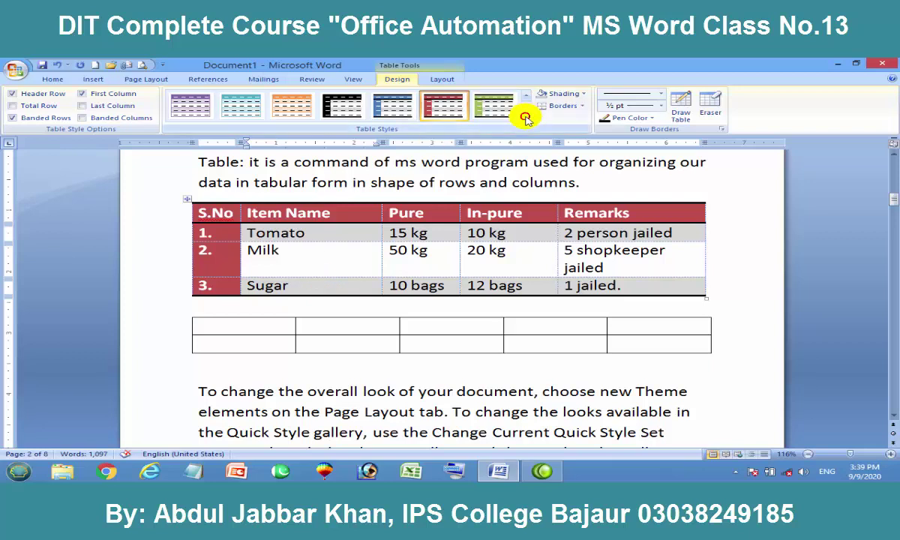
{"action": "left_click", "coordinate": [525, 117]}
{"action": "left_click_drag", "start_coordinate": [525, 192], "coordinate": [525, 360]}
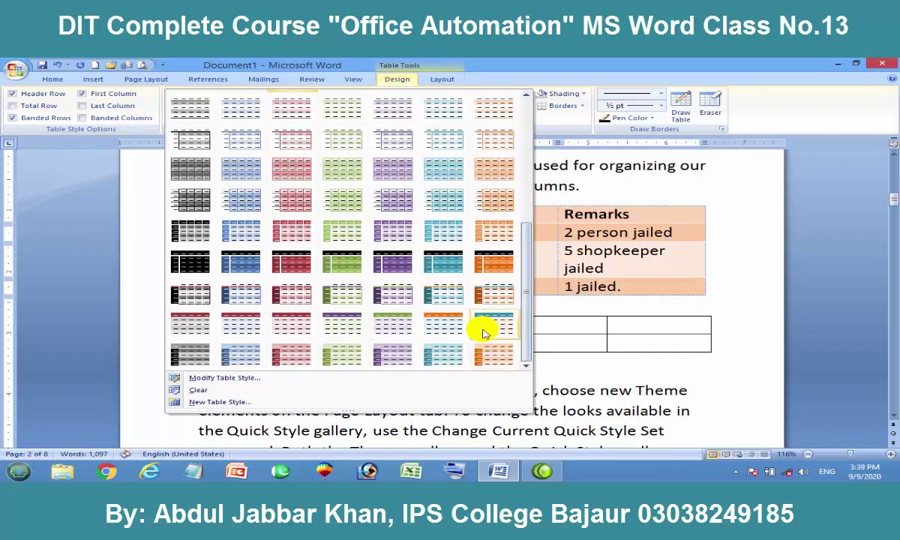
{"action": "left_click", "coordinate": [492, 271]}
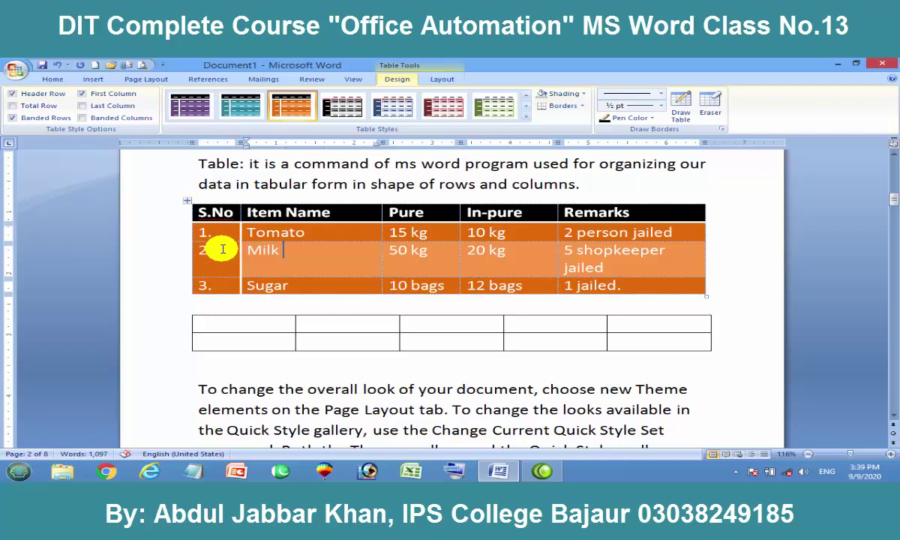
Compare Header Row off and on, keep it on, and enable Total Row for the Sugar row.
{"action": "left_click", "coordinate": [187, 201]}
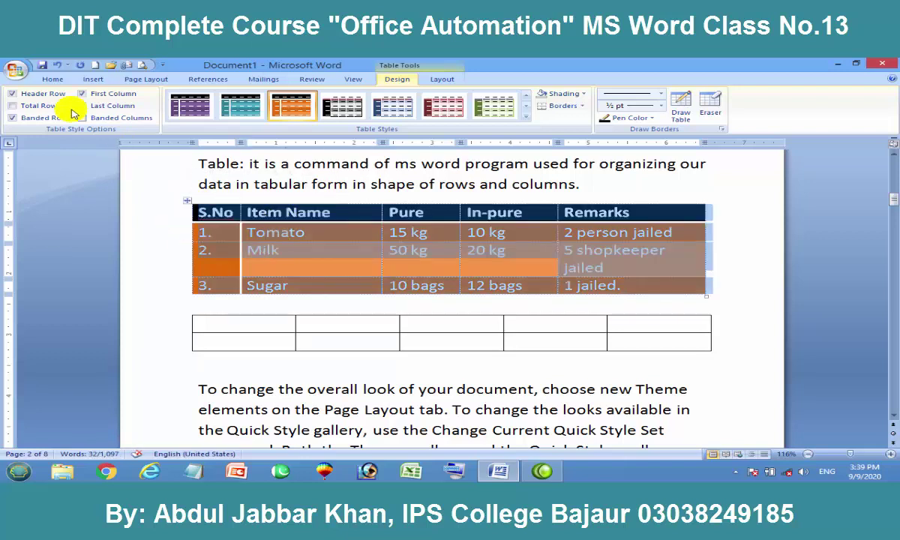
{"action": "left_click", "coordinate": [12, 94]}
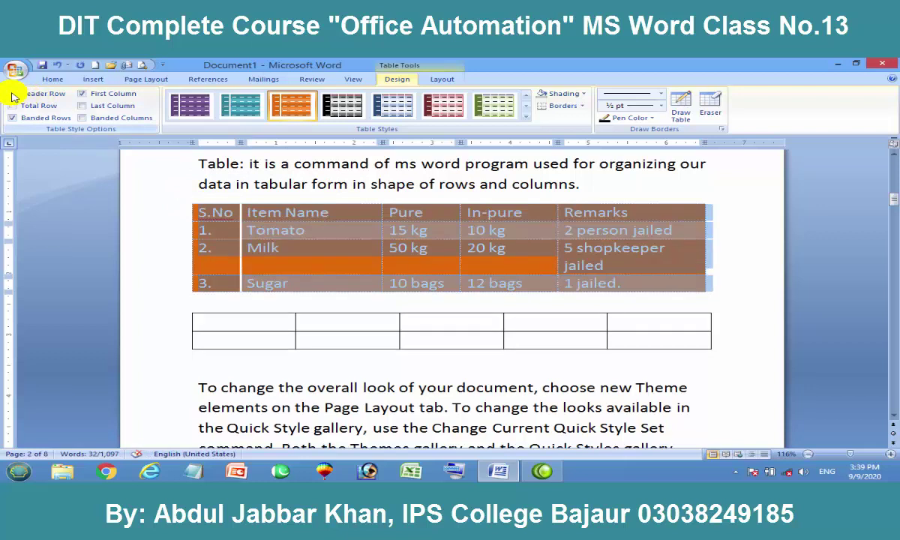
{"action": "left_click", "coordinate": [289, 215]}
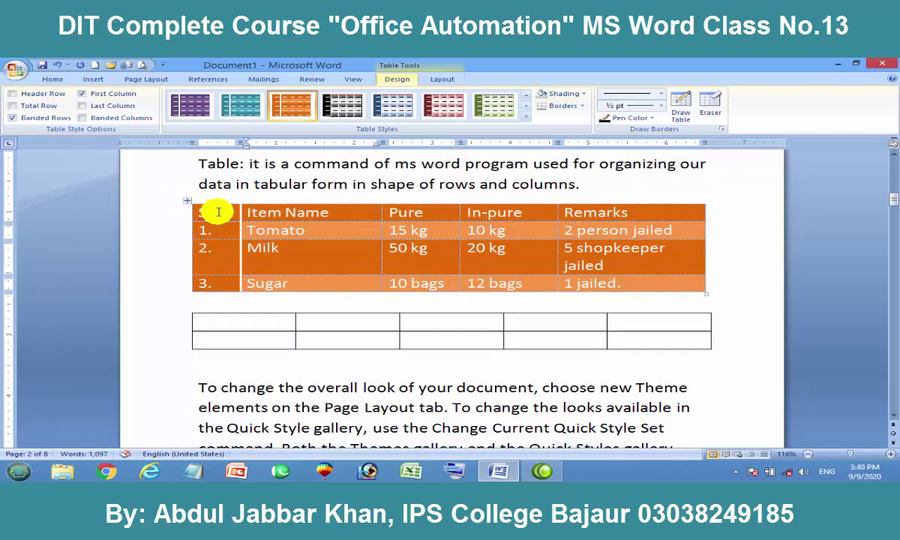
{"action": "left_click", "coordinate": [186, 201]}
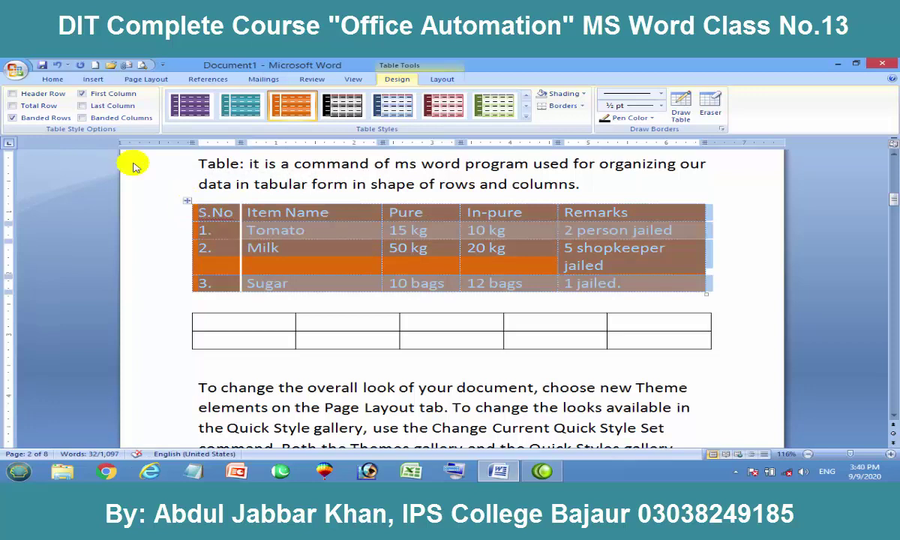
{"action": "left_click", "coordinate": [14, 94]}
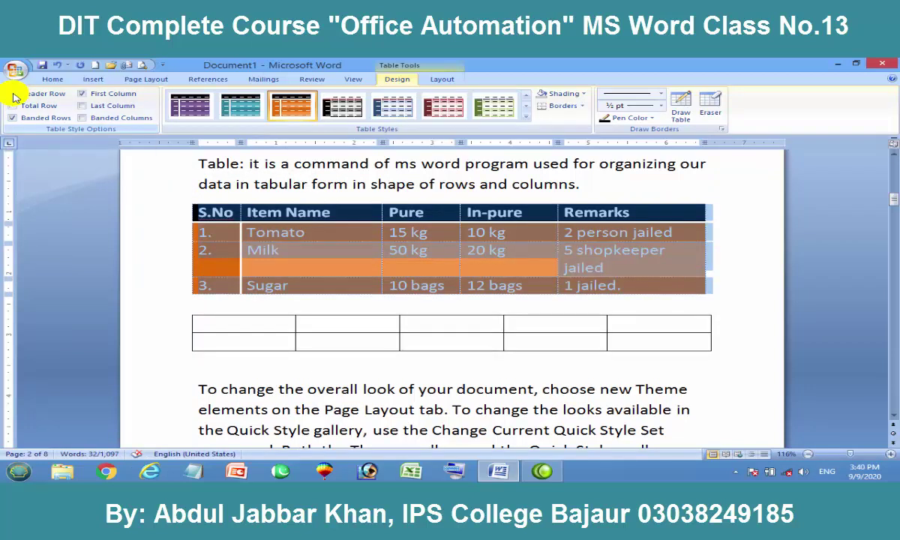
{"action": "left_click", "coordinate": [14, 95]}
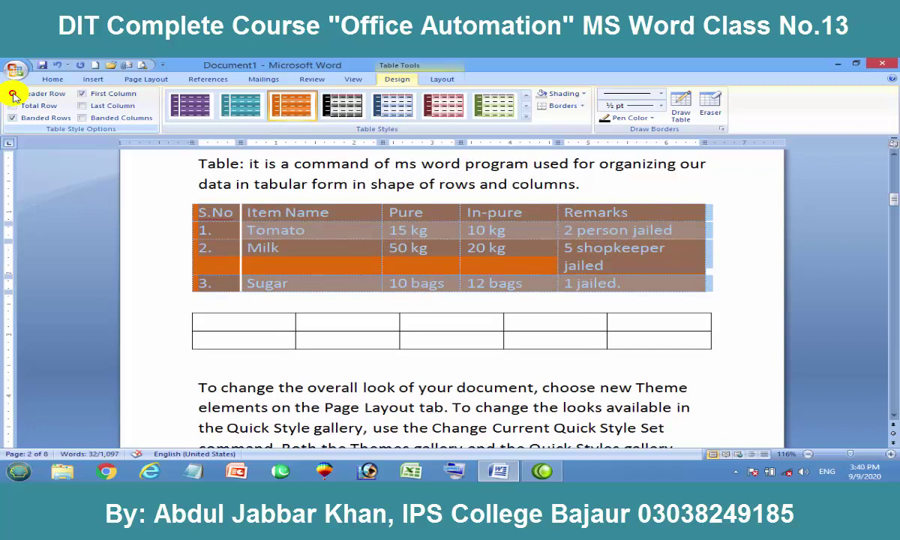
{"action": "left_click", "coordinate": [14, 95]}
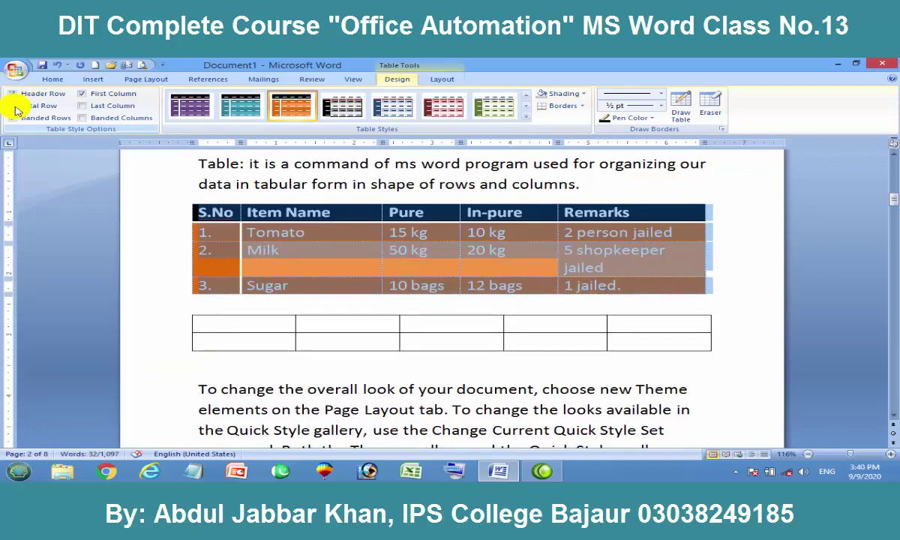
{"action": "left_click", "coordinate": [14, 106]}
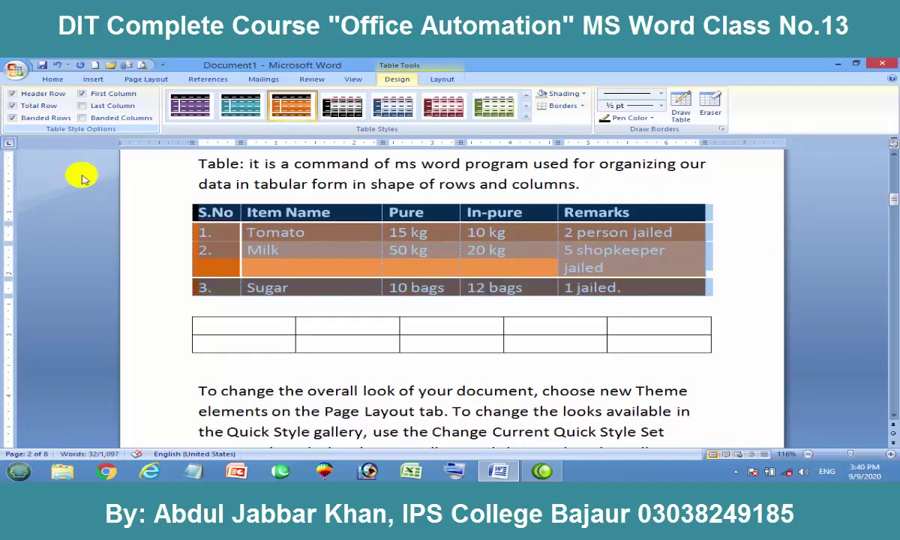
{"action": "left_click", "coordinate": [343, 293]}
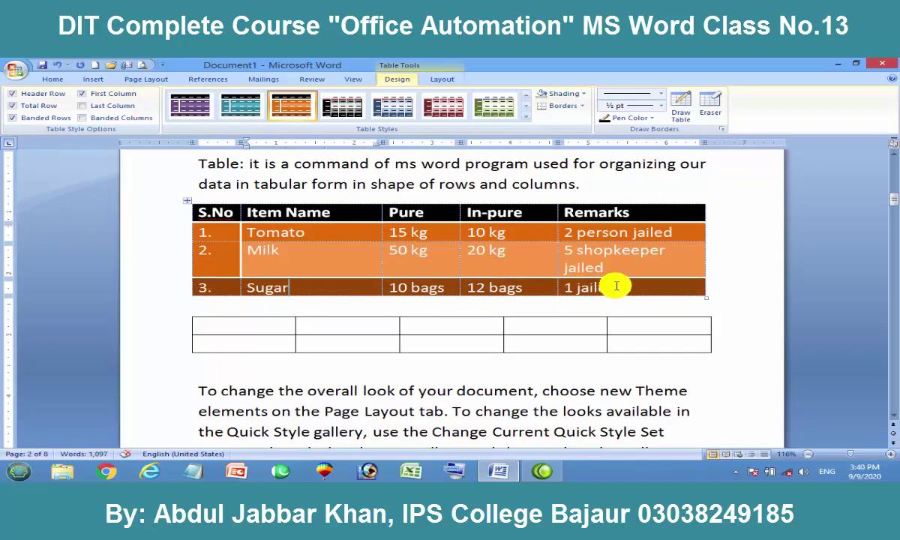
{"action": "left_click", "coordinate": [539, 301]}
Add a new last row reading 'Total' with 42 kg in the In-pure column.
{"action": "key", "text": "Tab"}
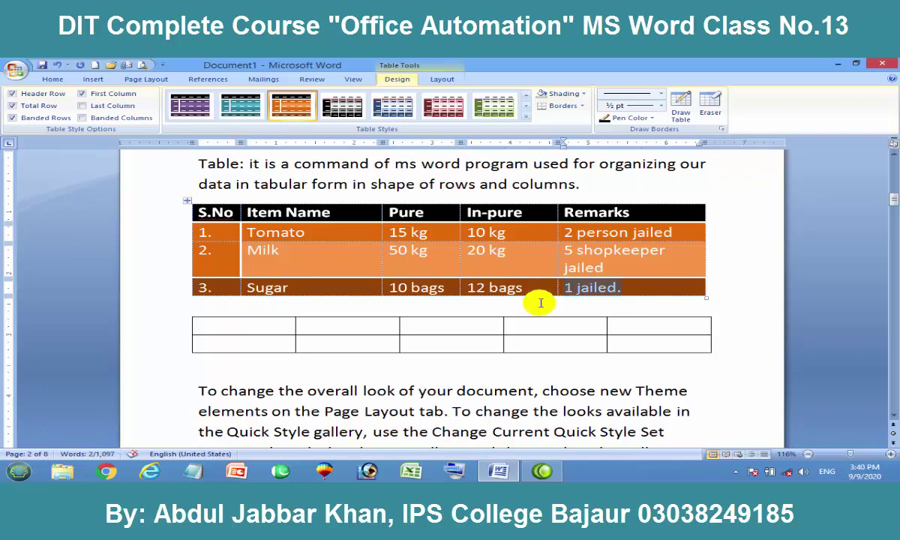
{"action": "key", "text": "Tab"}
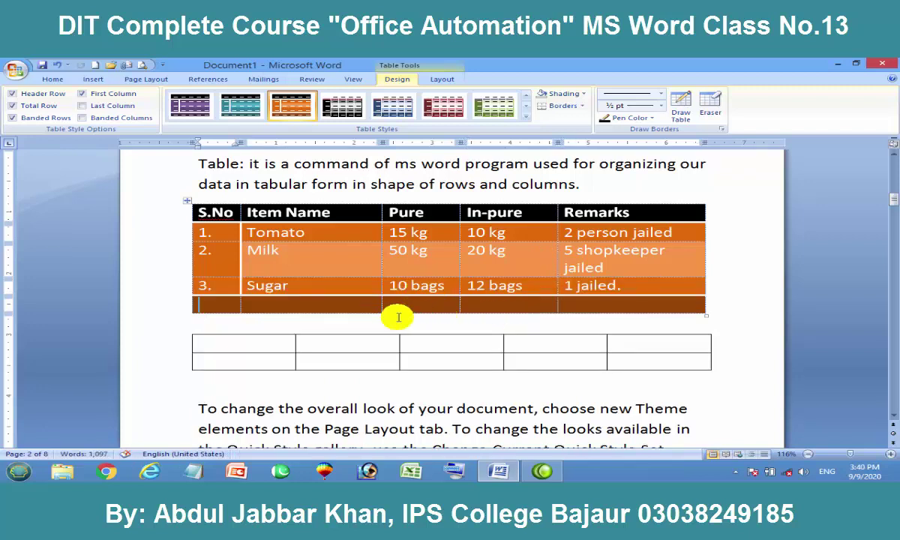
{"action": "left_click", "coordinate": [502, 311]}
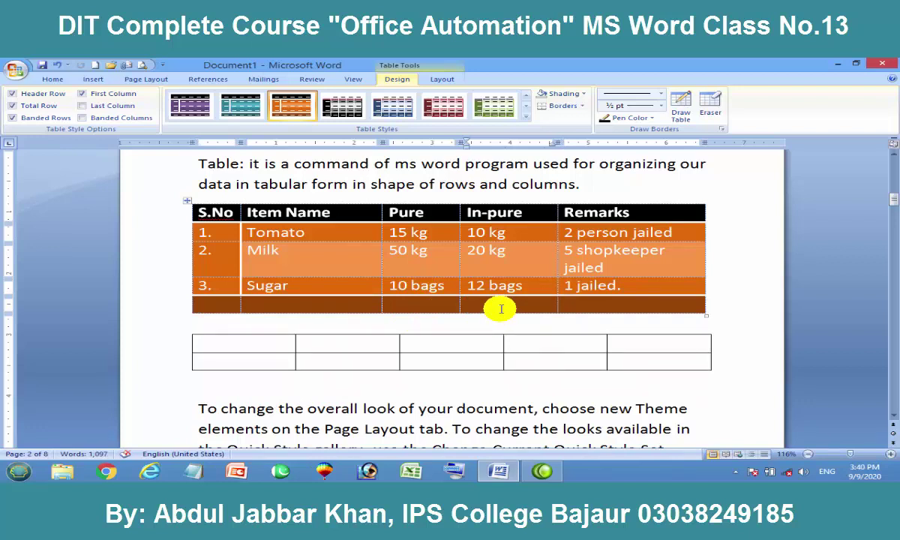
{"action": "type", "text": "42"}
{"action": "type", "text": " kg"}
{"action": "left_click", "coordinate": [337, 309]}
{"action": "type", "text": "Total"}
{"action": "key", "text": "Tab"}
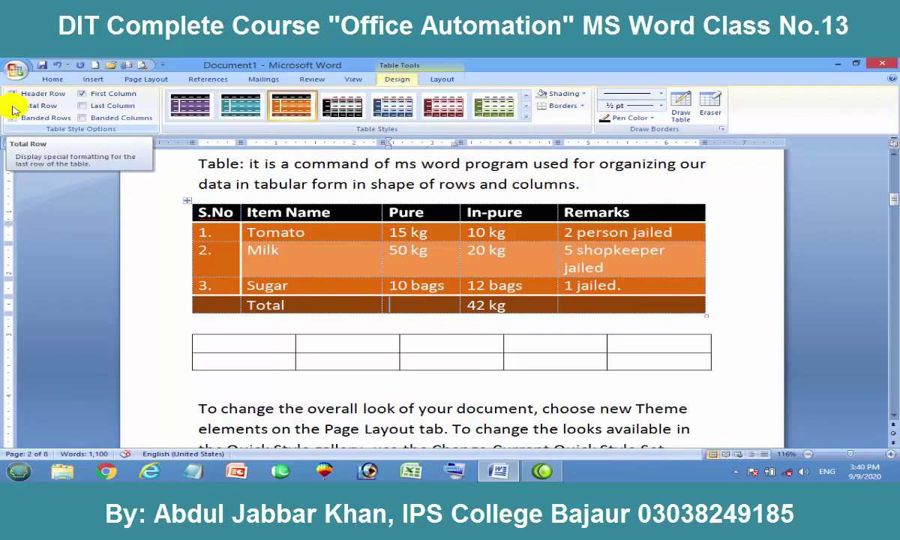
{"action": "left_click", "coordinate": [13, 107]}
{"action": "left_click", "coordinate": [13, 106]}
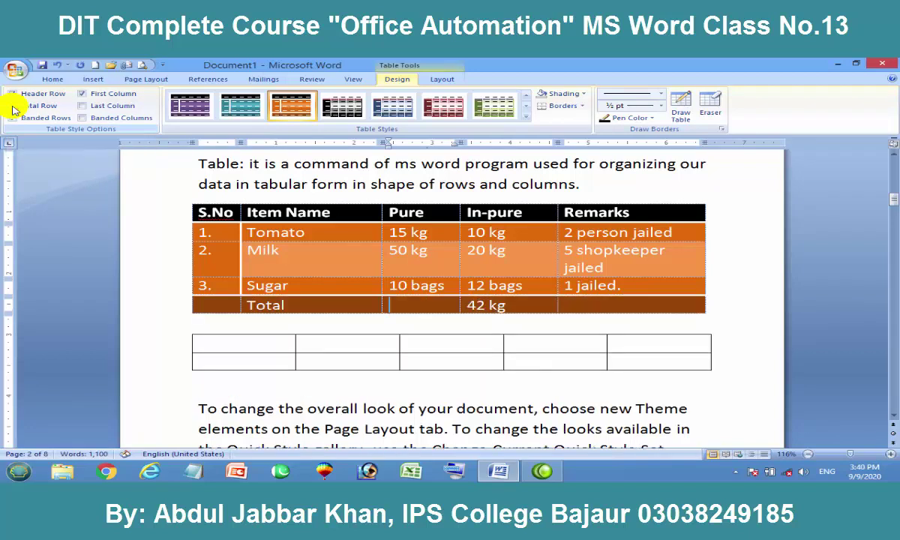
{"action": "mouse_move", "coordinate": [327, 255]}
{"action": "left_click", "coordinate": [312, 252]}
{"action": "left_click", "coordinate": [306, 233]}
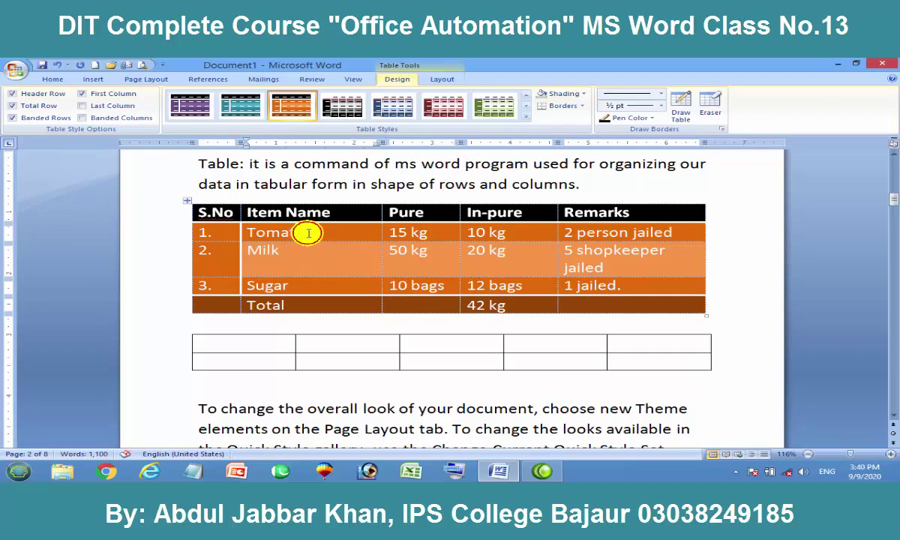
{"action": "left_click", "coordinate": [12, 120]}
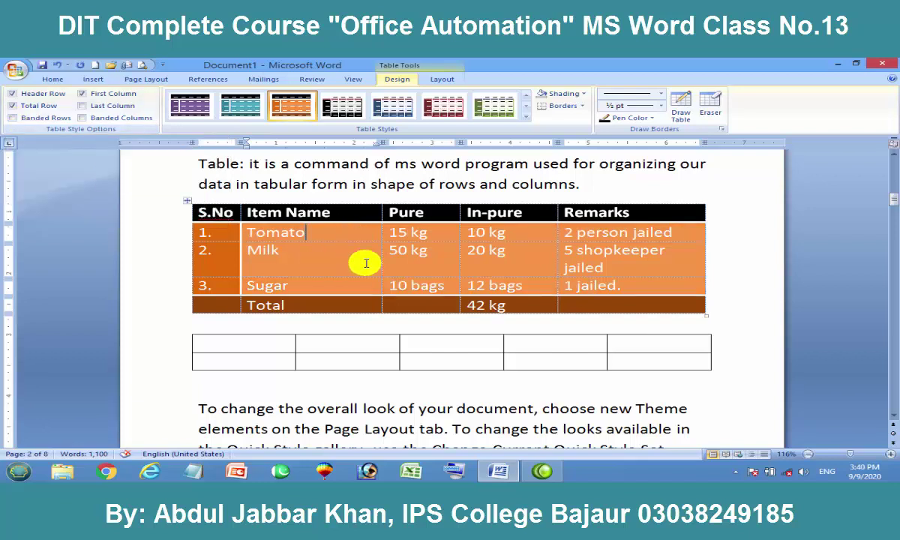
{"action": "left_click", "coordinate": [12, 118]}
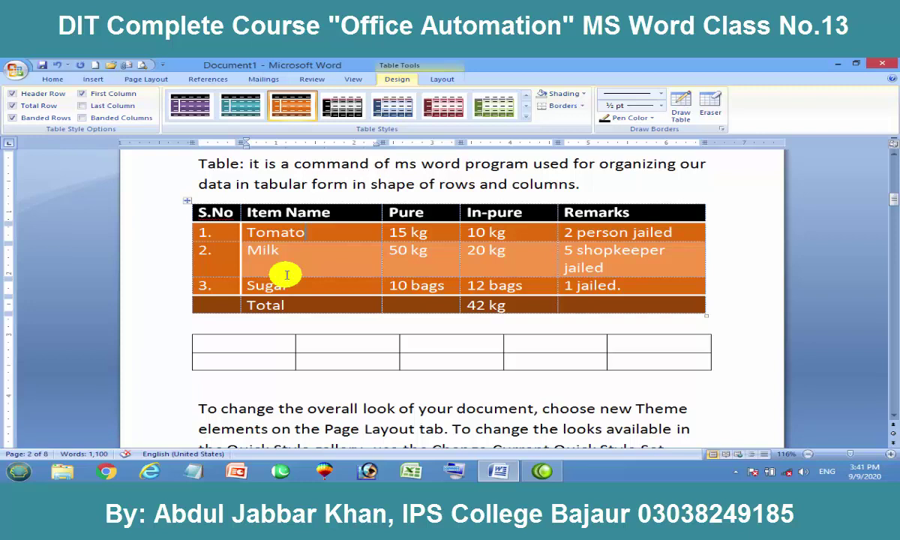
{"action": "left_click", "coordinate": [621, 281]}
{"action": "key", "text": "Tab"}
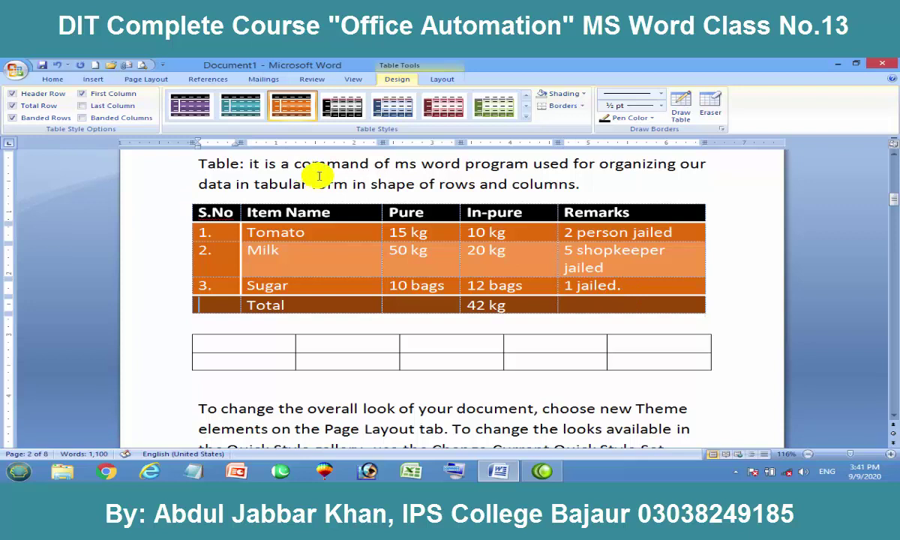
{"action": "left_click", "coordinate": [629, 285]}
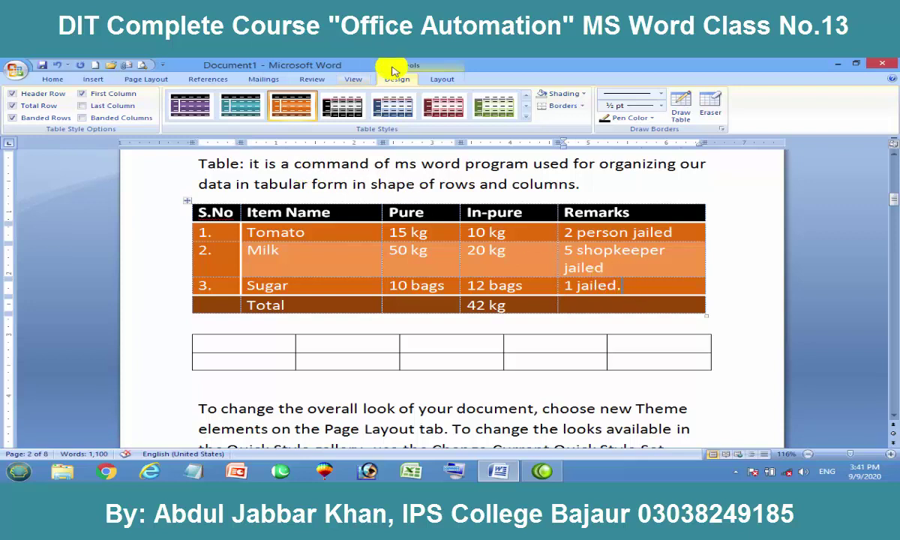
Insert two empty rows below the Sugar row.
{"action": "left_click", "coordinate": [441, 79]}
{"action": "left_click", "coordinate": [197, 106]}
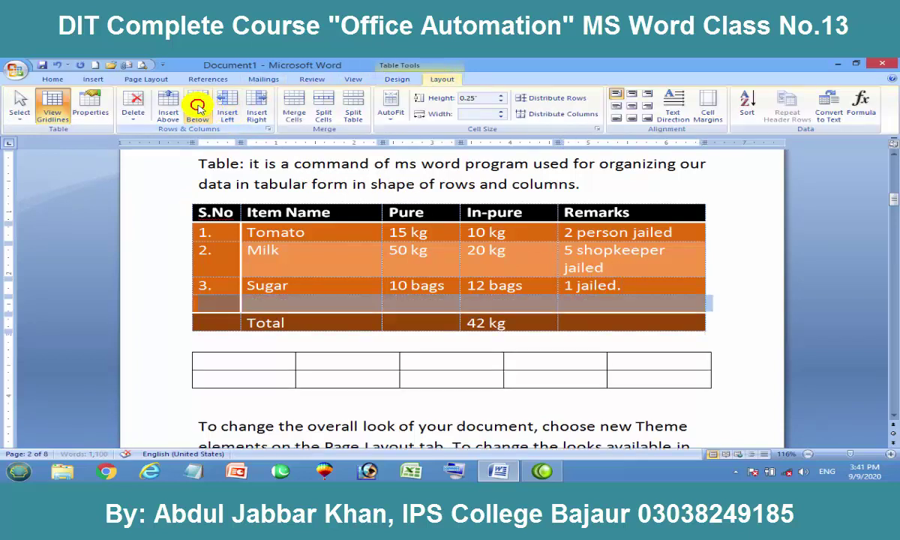
{"action": "left_click", "coordinate": [312, 286]}
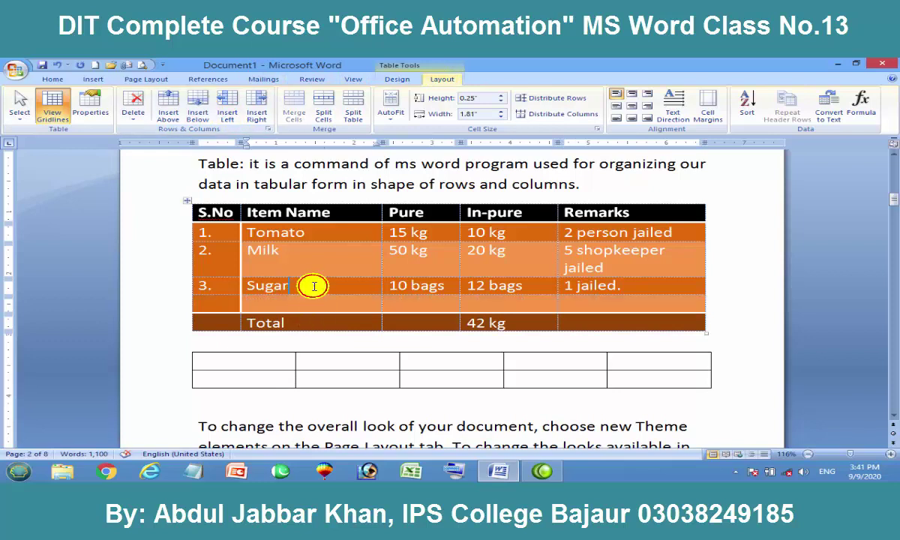
{"action": "left_click", "coordinate": [289, 304]}
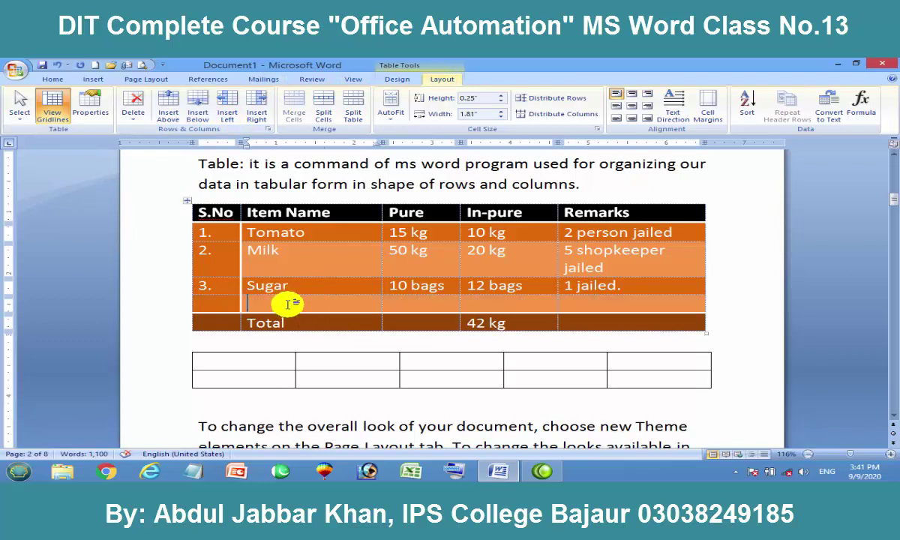
{"action": "left_click", "coordinate": [195, 107]}
{"action": "left_click", "coordinate": [292, 308]}
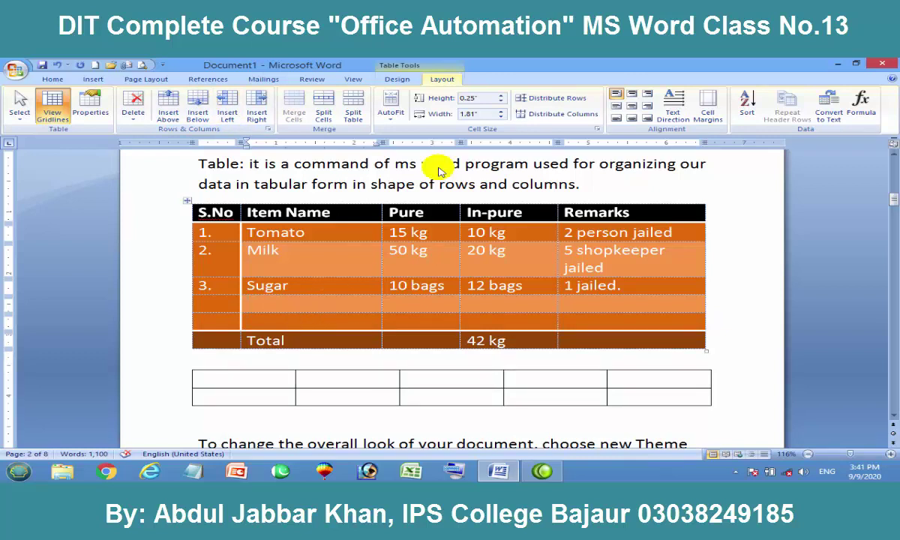
Compare banded-row and first-column options off and on, then enable Last Column for Remarks.
{"action": "left_click", "coordinate": [401, 79]}
{"action": "left_click", "coordinate": [13, 118]}
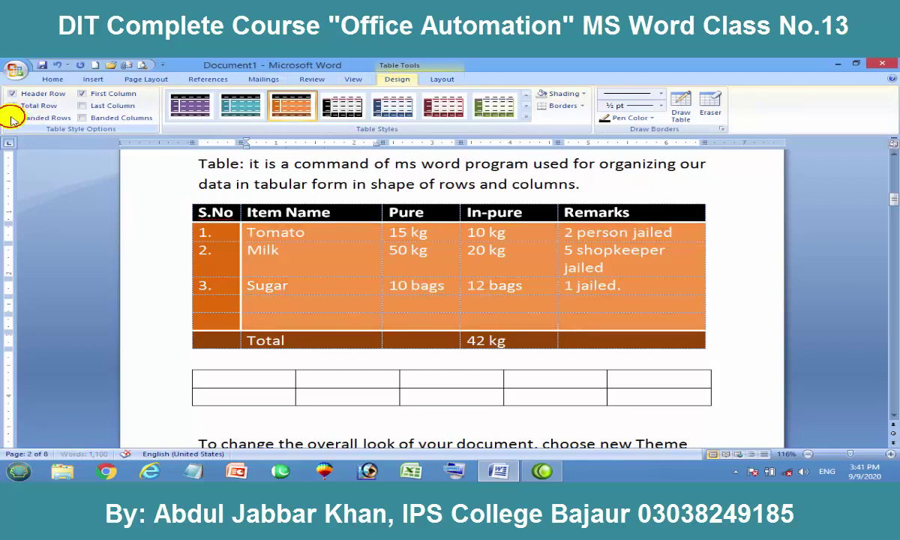
{"action": "left_click", "coordinate": [12, 118]}
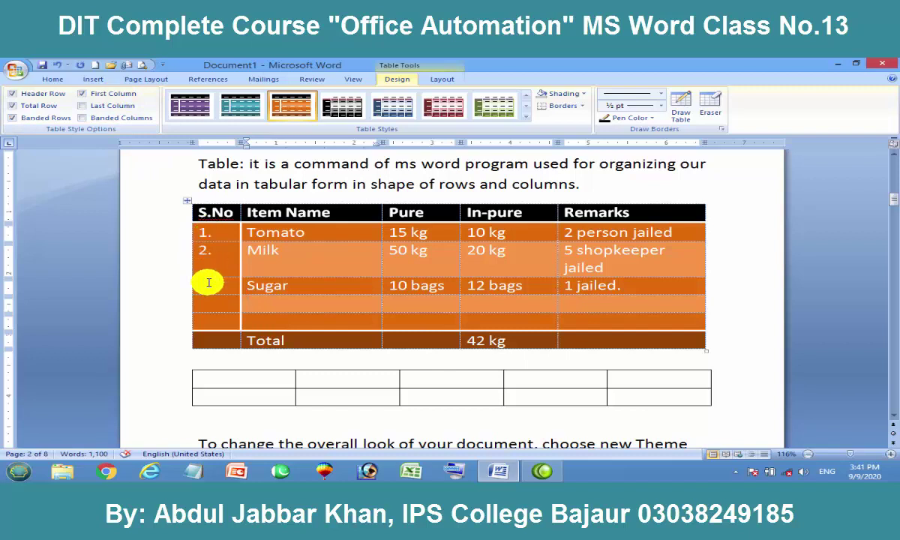
{"action": "left_click", "coordinate": [82, 93]}
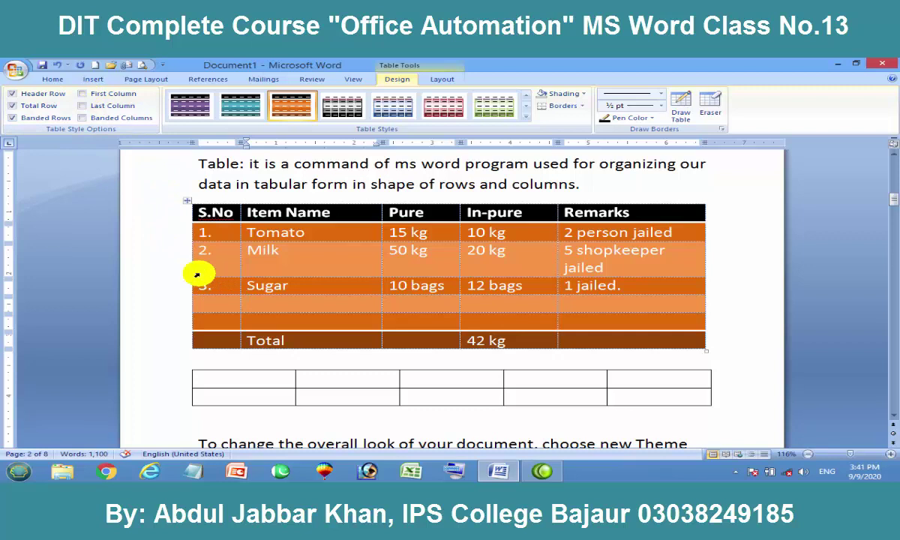
{"action": "left_click", "coordinate": [82, 93]}
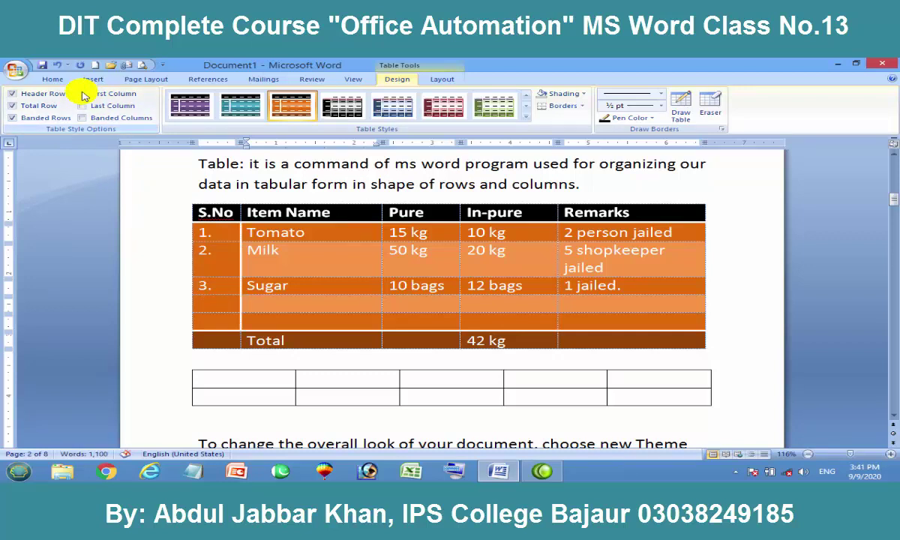
{"action": "left_click", "coordinate": [82, 105]}
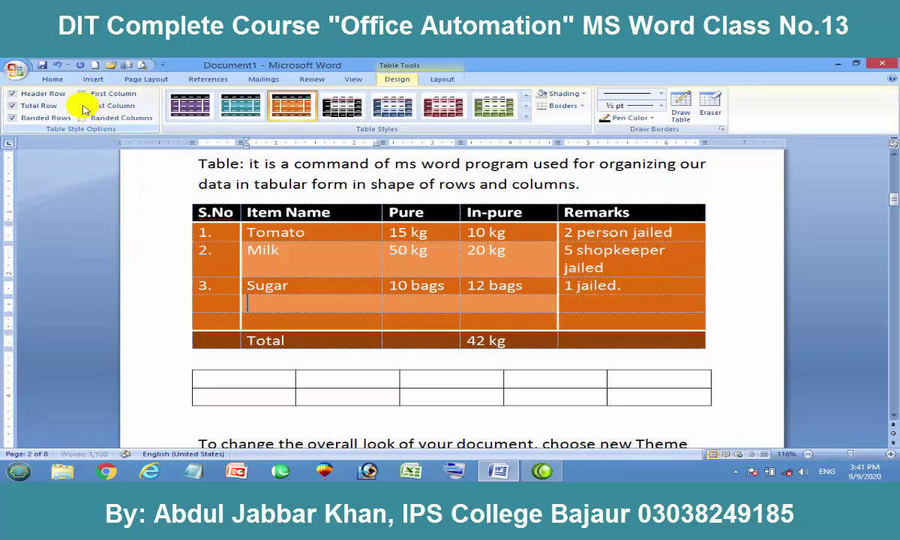
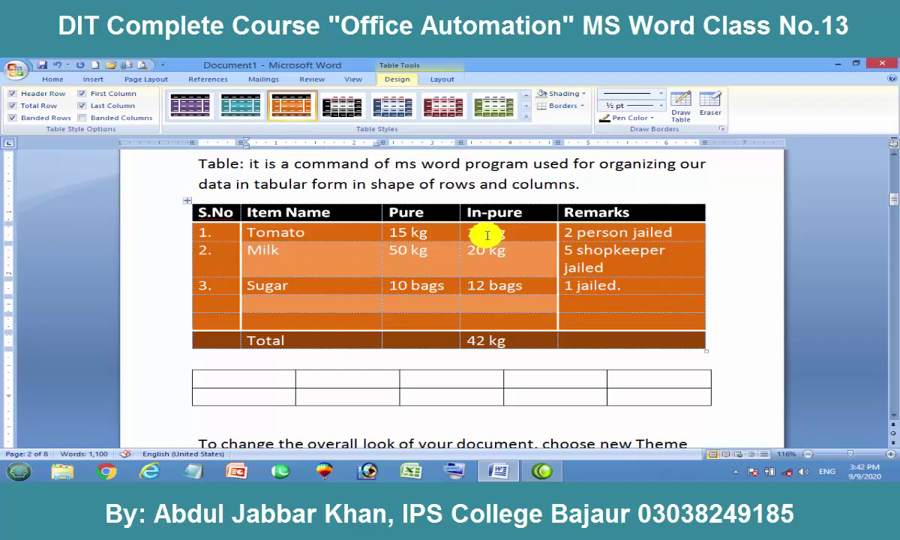
Turn on Banded Columns and turn off Last Column formatting for the sales table.
{"action": "left_click", "coordinate": [79, 118]}
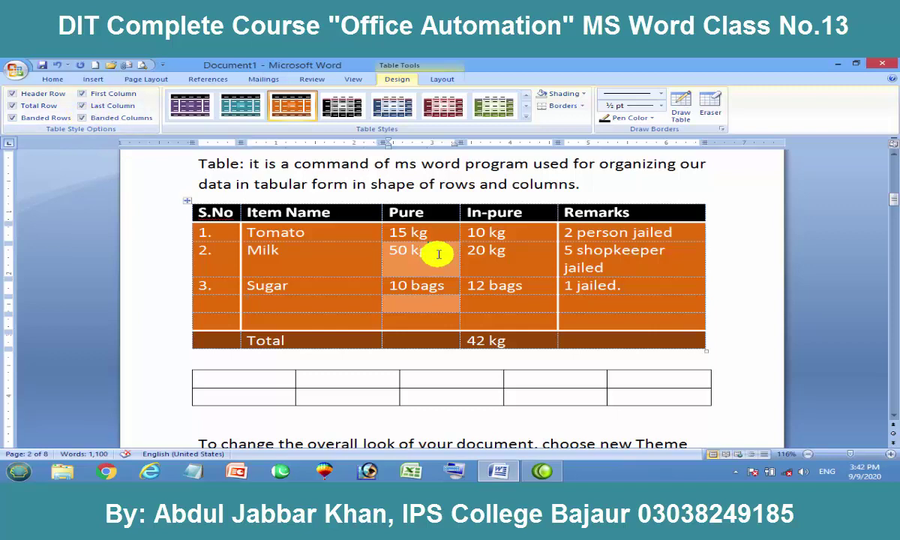
{"action": "left_click", "coordinate": [547, 254]}
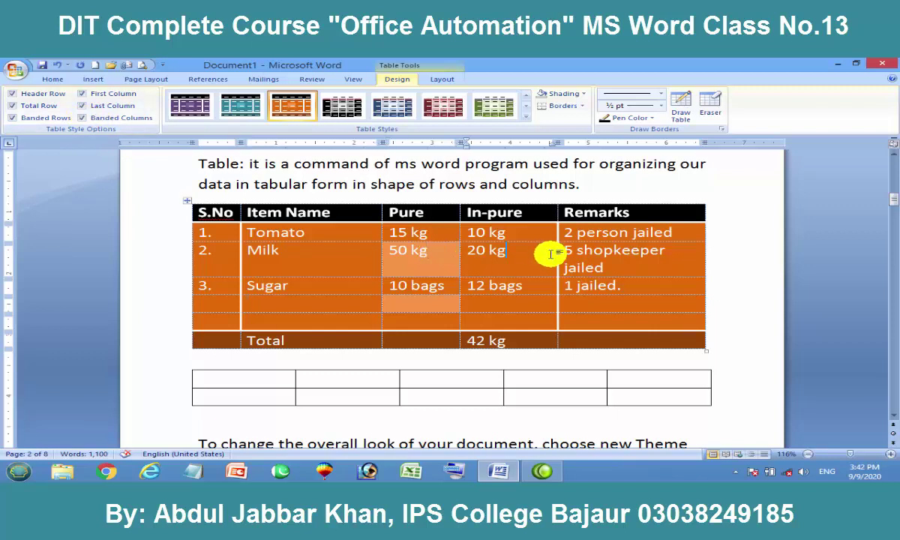
{"action": "left_click", "coordinate": [626, 257]}
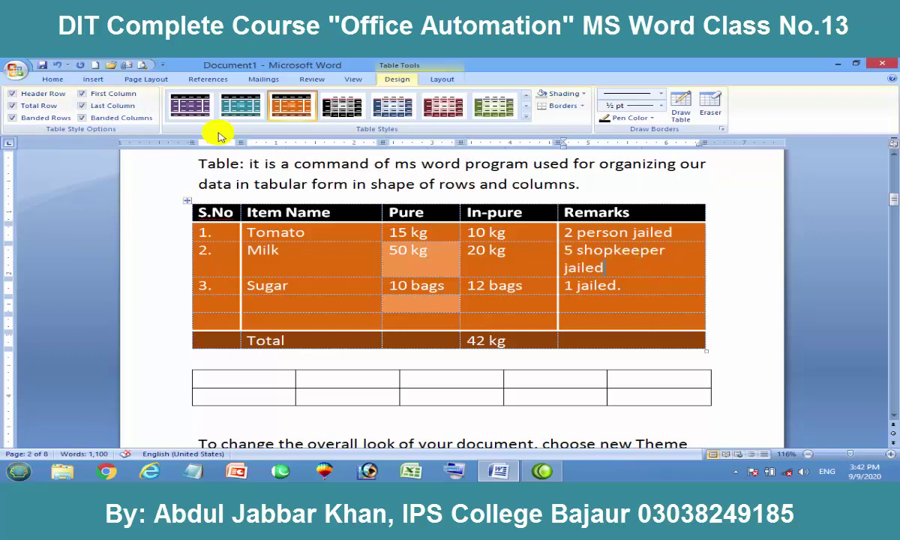
{"action": "left_click", "coordinate": [82, 106]}
{"action": "left_click", "coordinate": [405, 235]}
{"action": "left_click", "coordinate": [510, 254]}
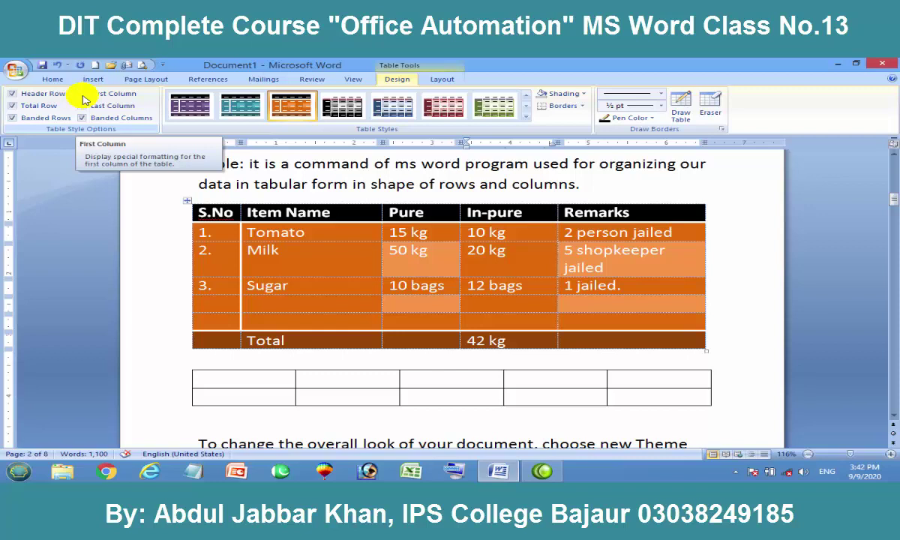
Try a red style, then the plain grid style, then another red built-in style on the table.
{"action": "left_click", "coordinate": [527, 117]}
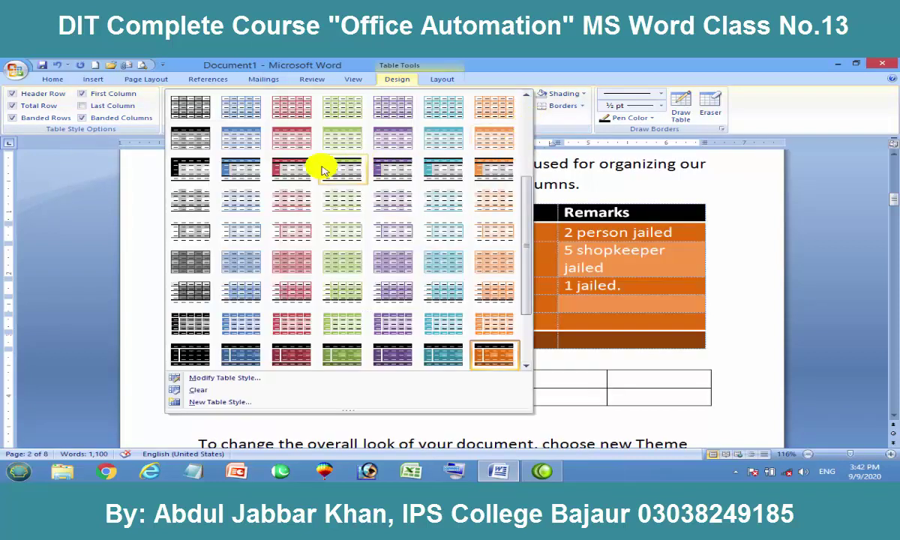
{"action": "left_click", "coordinate": [291, 166]}
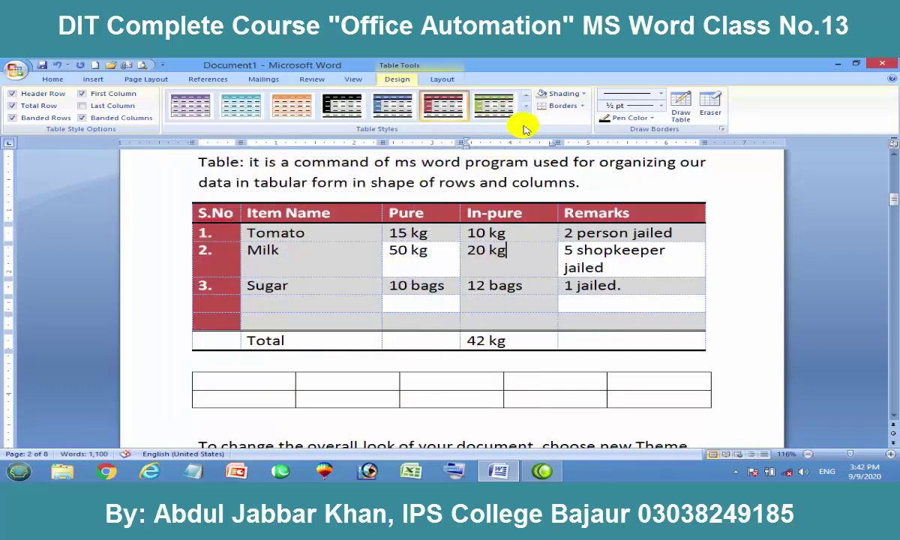
{"action": "left_click", "coordinate": [525, 119]}
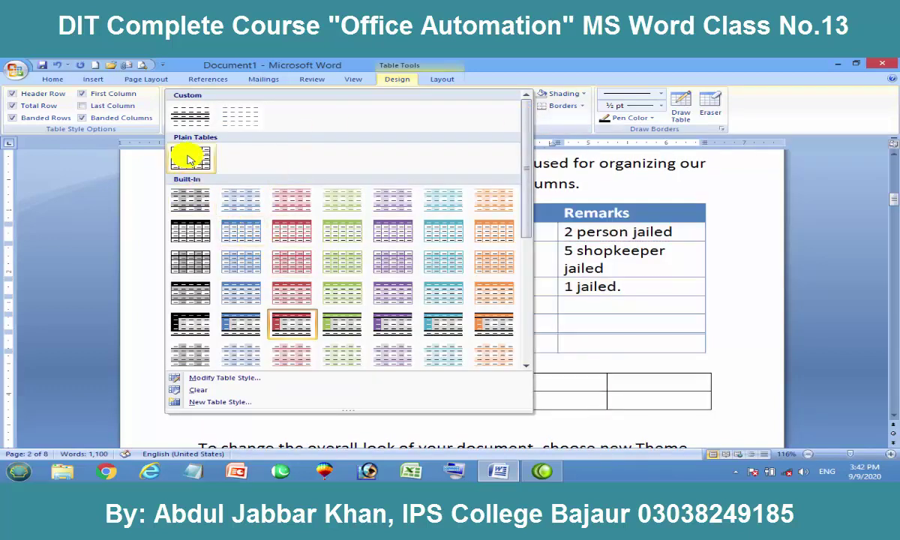
{"action": "left_click", "coordinate": [189, 157]}
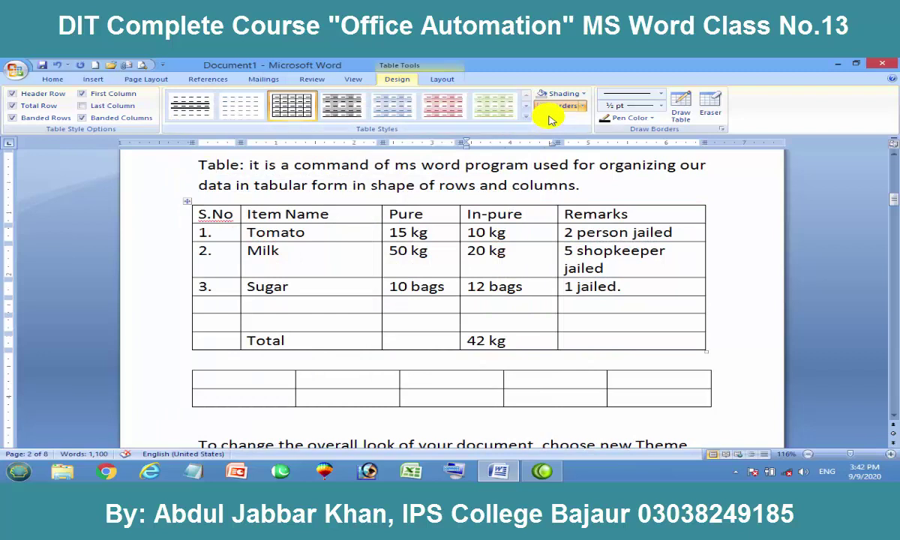
{"action": "left_click", "coordinate": [526, 118]}
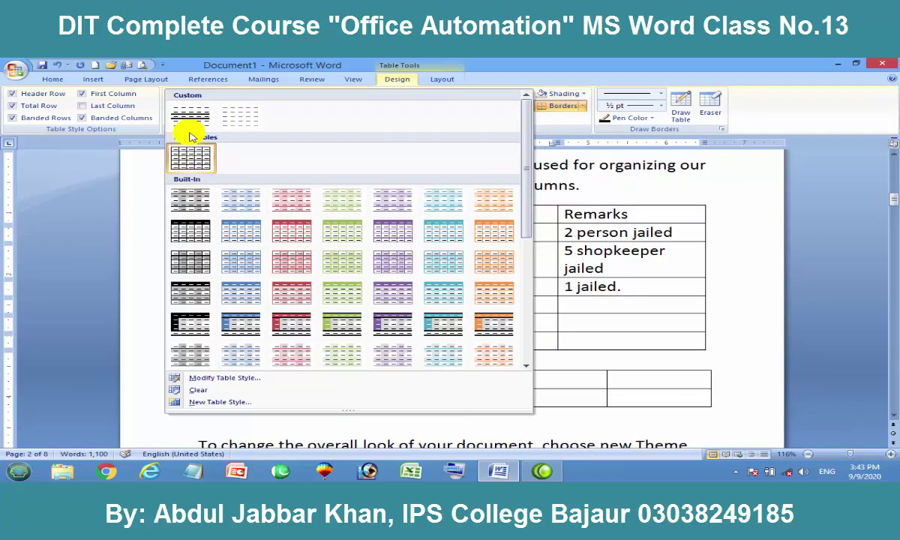
{"action": "scroll", "coordinate": [297, 295], "scroll_direction": "down", "scroll_amount": 2}
{"action": "left_click", "coordinate": [299, 295]}
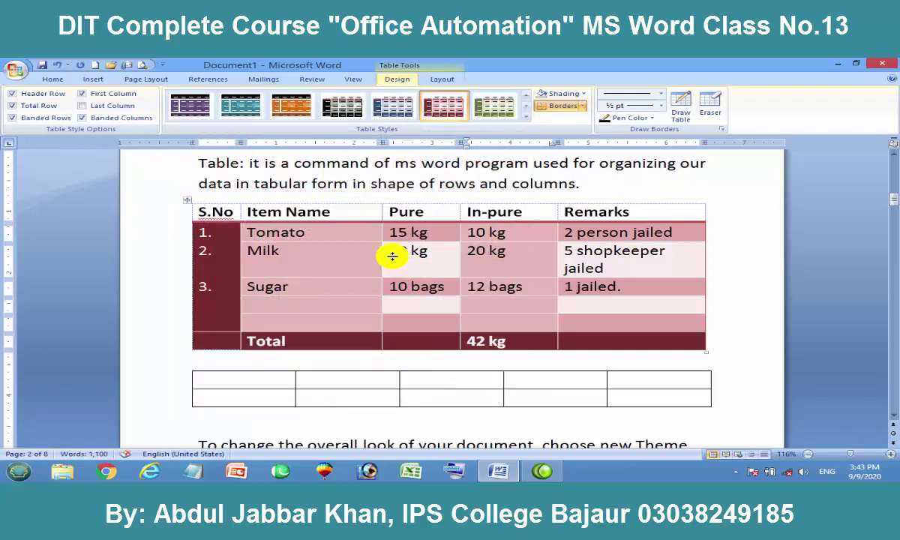
Apply the Custom thick-ruled style from the top of the Table Styles gallery.
{"action": "left_click", "coordinate": [525, 123]}
{"action": "scroll", "coordinate": [206, 120], "scroll_direction": "up", "scroll_amount": 2}
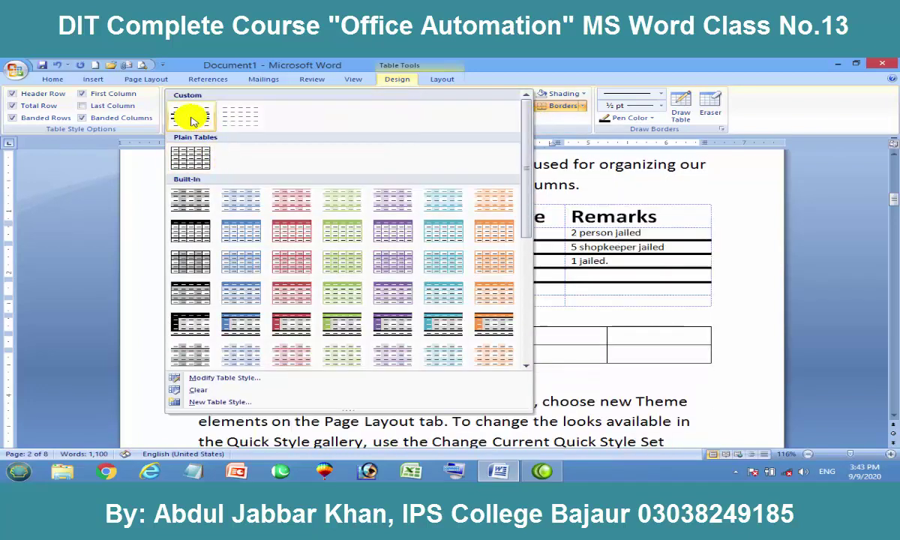
{"action": "left_click", "coordinate": [191, 117]}
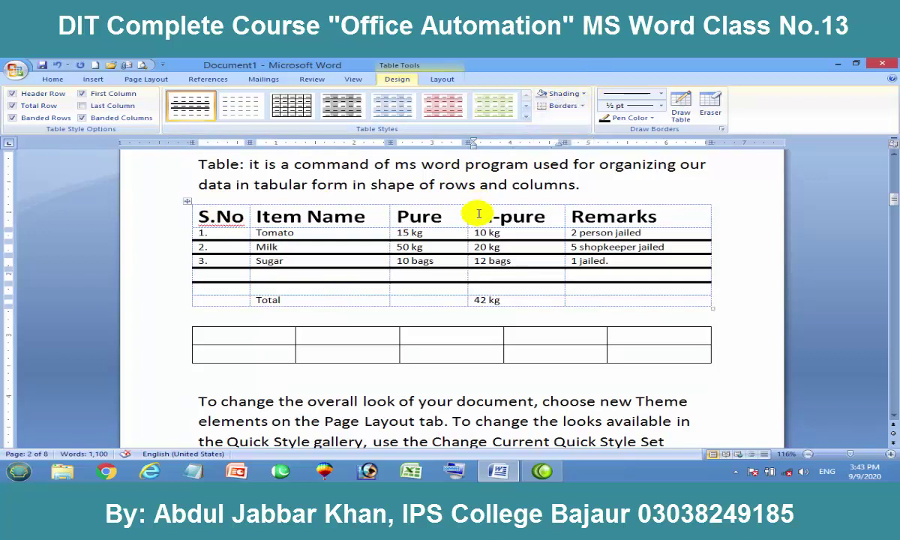
Minimize Camtasia Studio, bring up Camtasia Recorder from the notification area, and stop recording.
{"action": "left_click", "coordinate": [541, 471]}
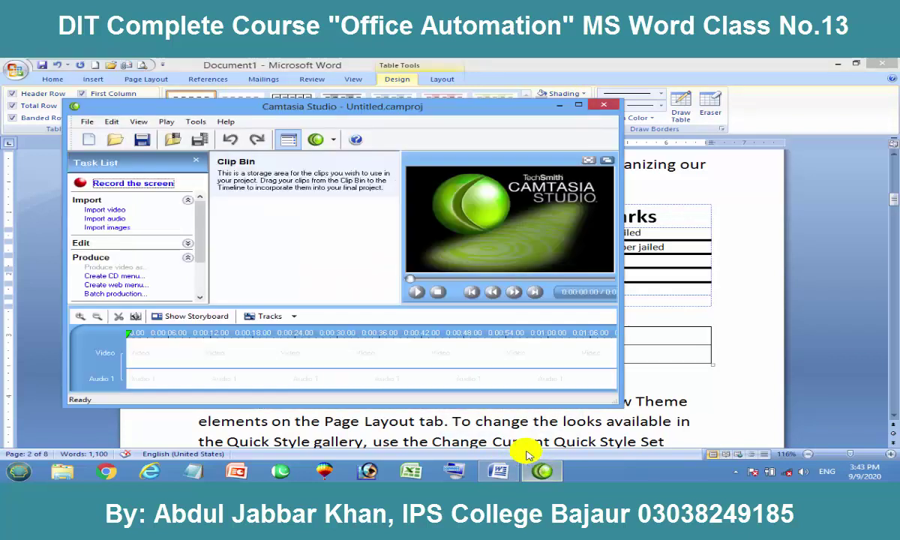
{"action": "left_click", "coordinate": [546, 471]}
{"action": "left_click", "coordinate": [735, 471]}
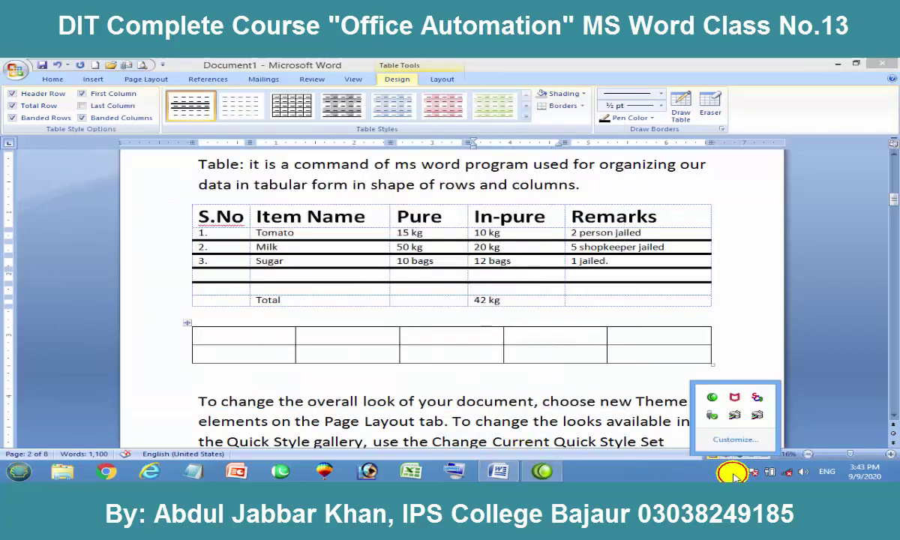
{"action": "left_click", "coordinate": [714, 400]}
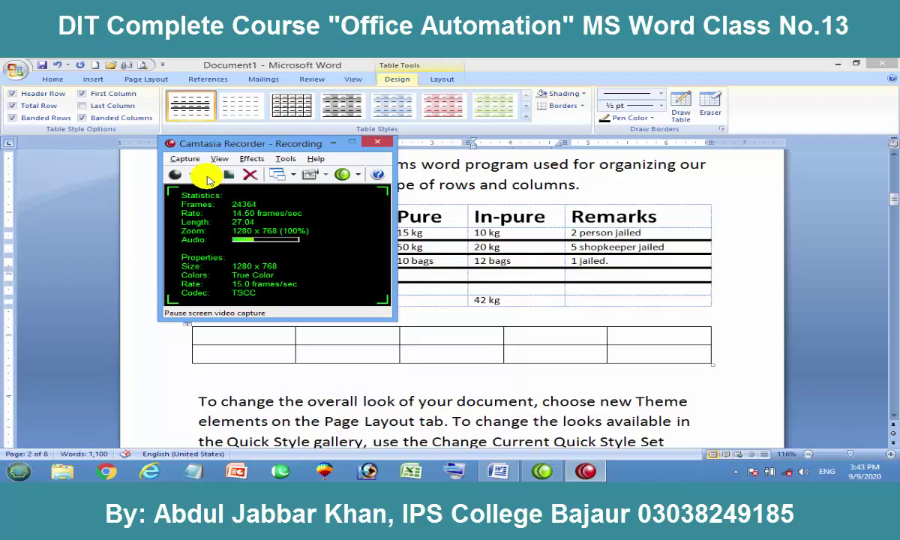
{"action": "left_click", "coordinate": [225, 179]}
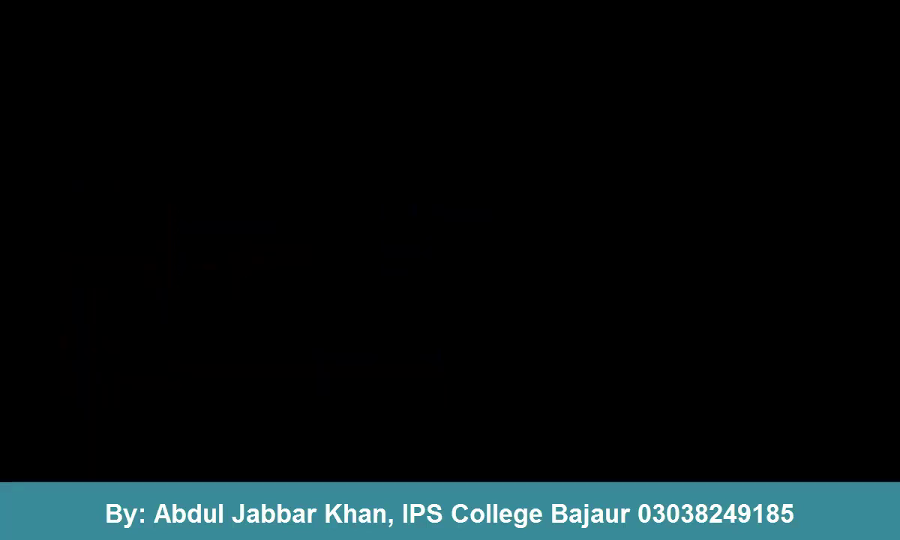